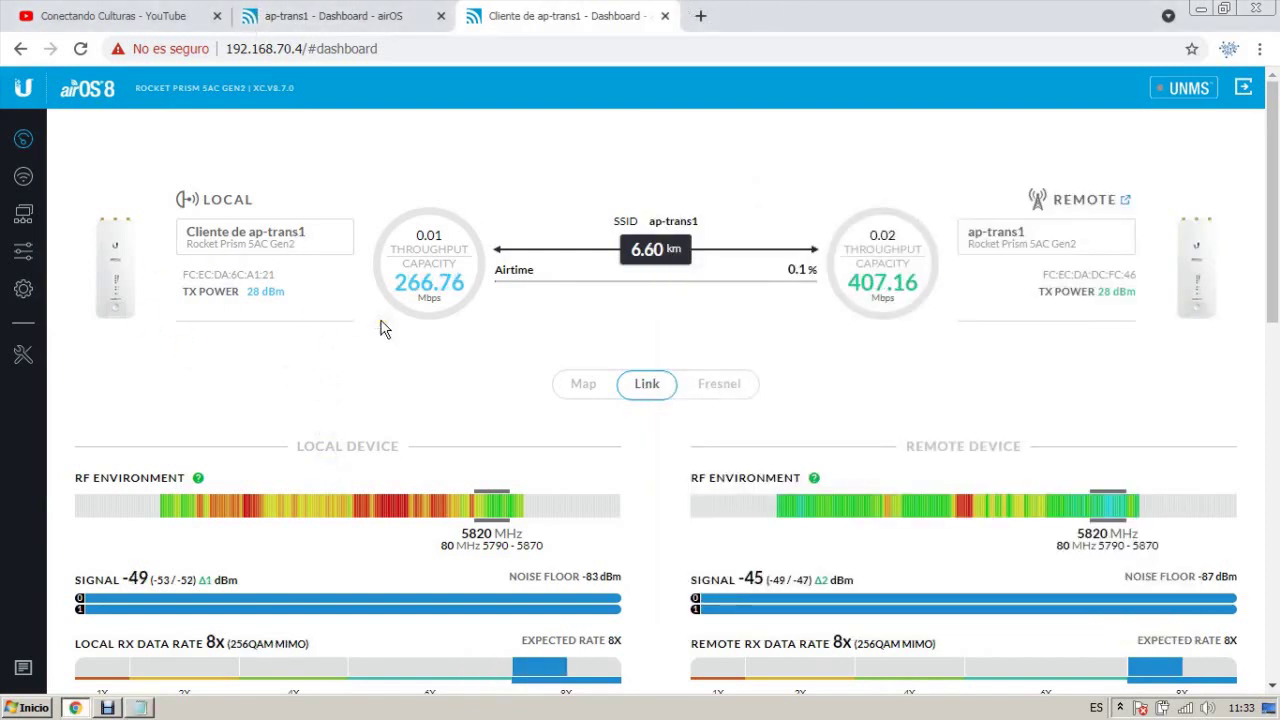
Review the operating frequency, channel width, and local and remote signal levels on the client radio's dashboard.
double_click(467, 533)
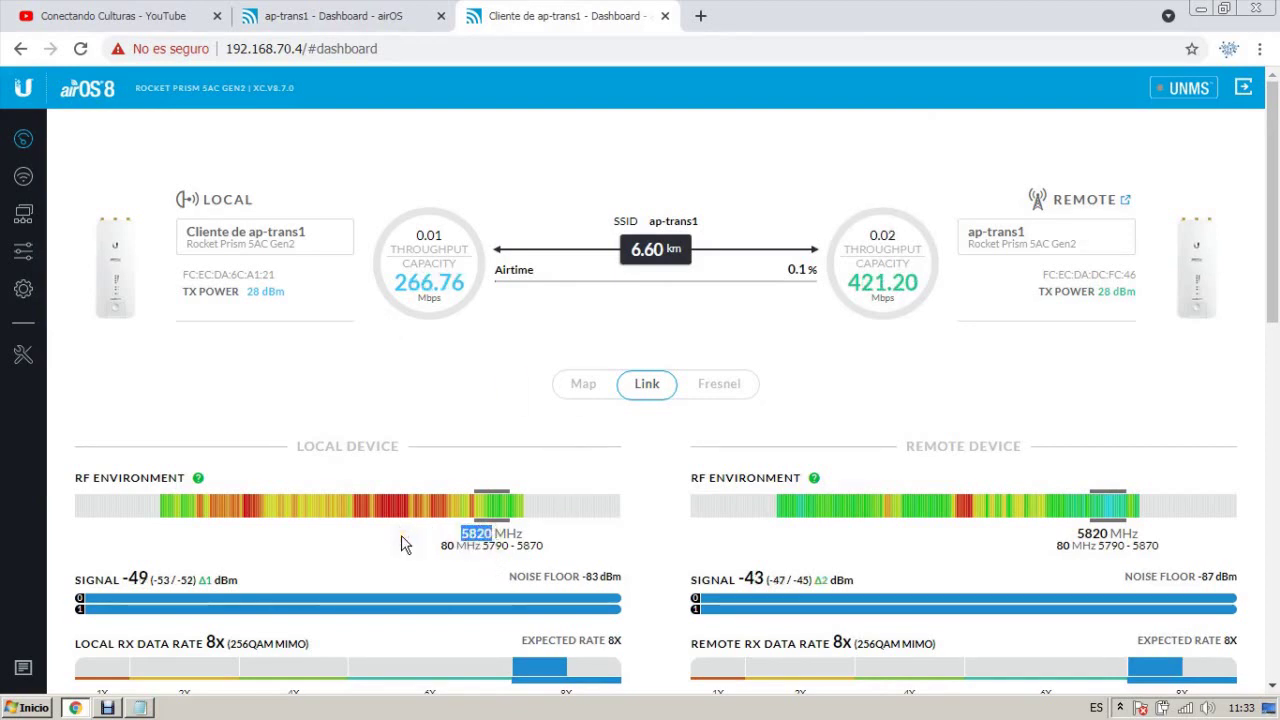
left_click_drag(441, 544, 485, 604)
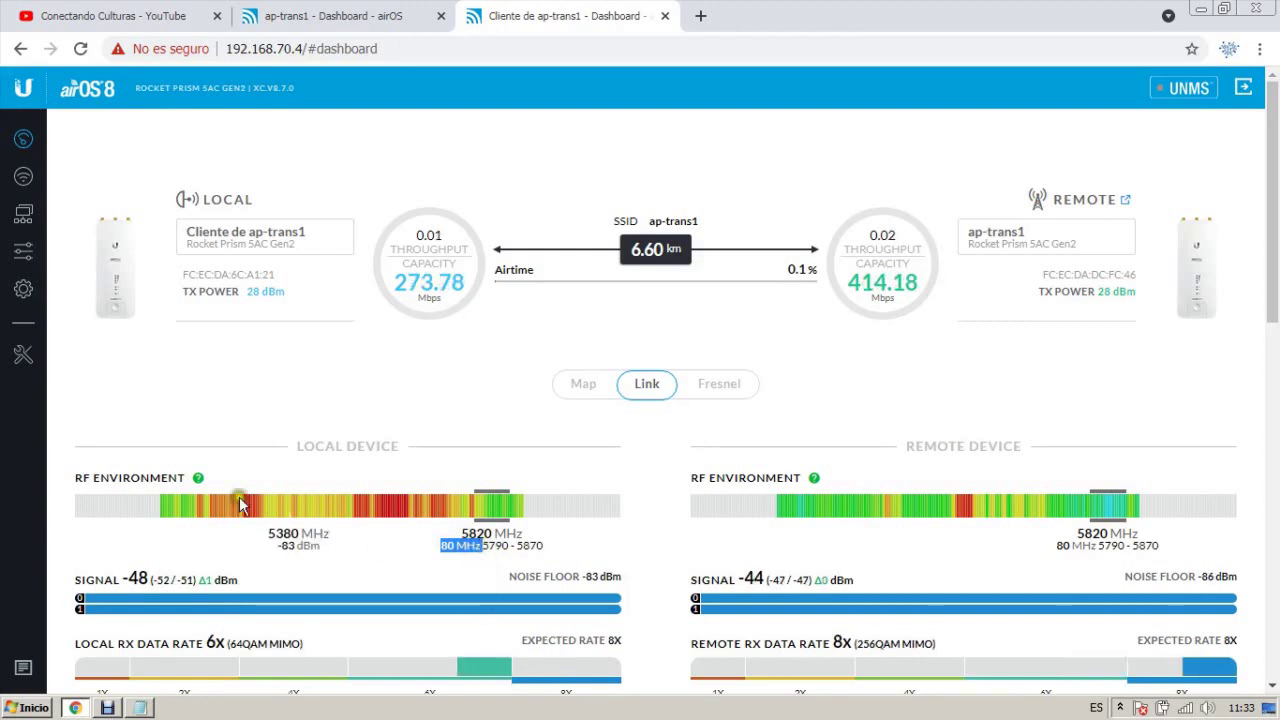
left_click_drag(80, 579, 145, 575)
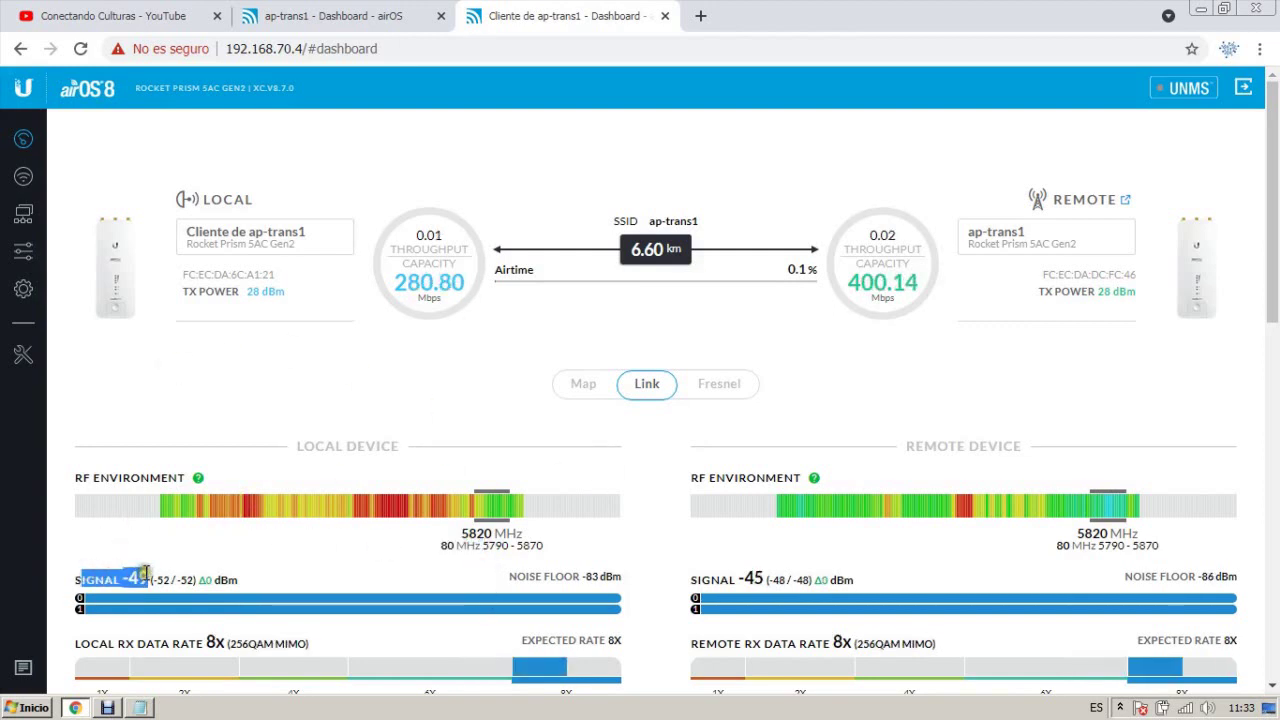
left_click_drag(689, 580, 807, 582)
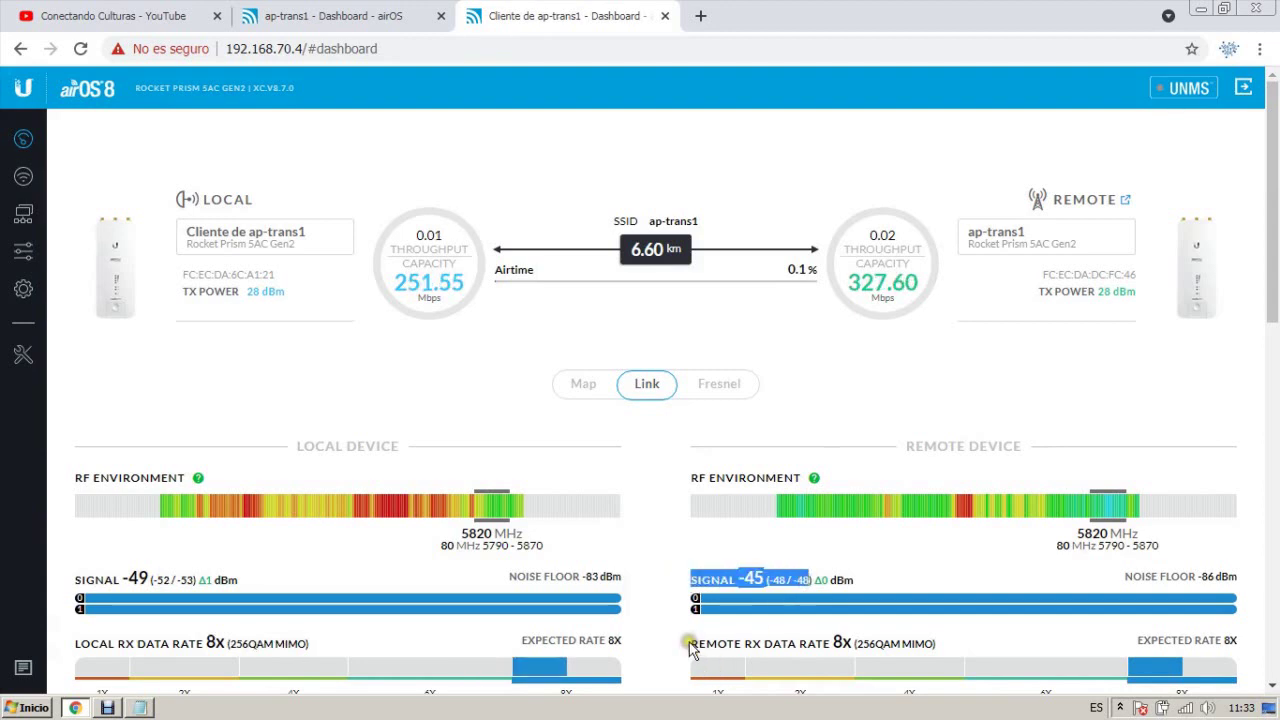
Open the System settings of both the ap-trans1 radio and the Cliente de ap-trans1 radio.
left_click(386, 8)
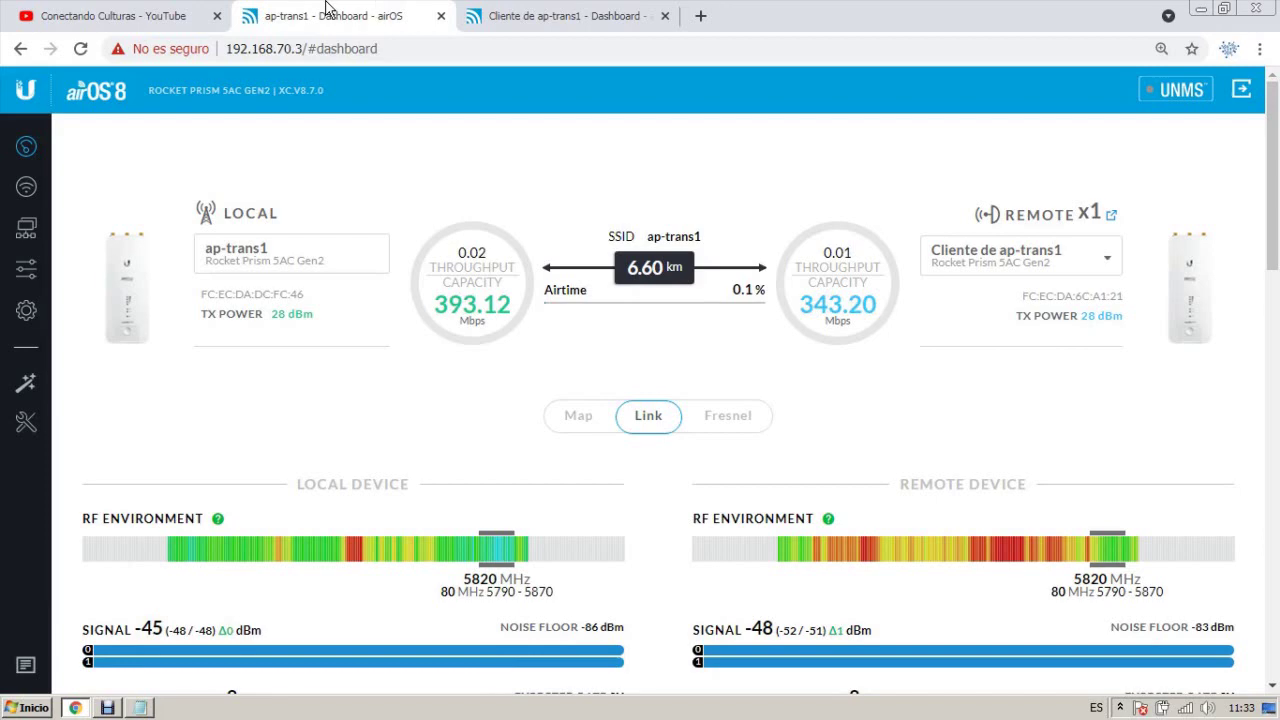
left_click(26, 312)
left_click(563, 12)
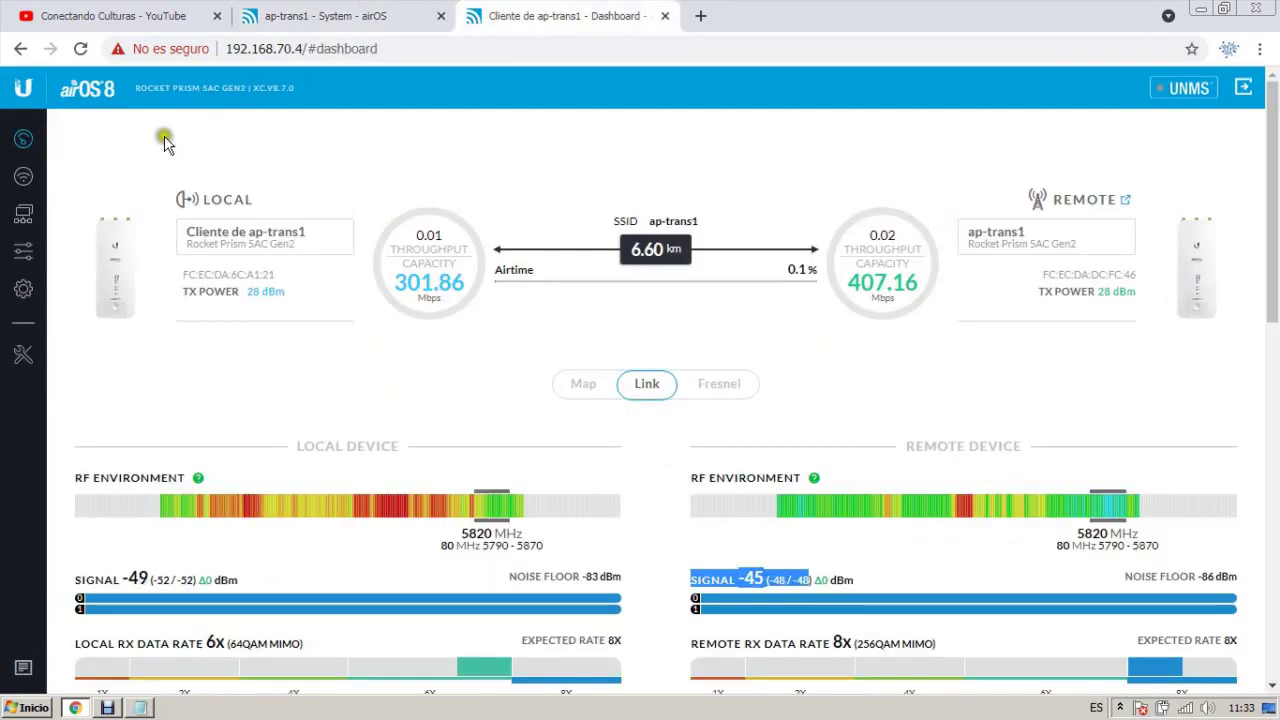
left_click(23, 288)
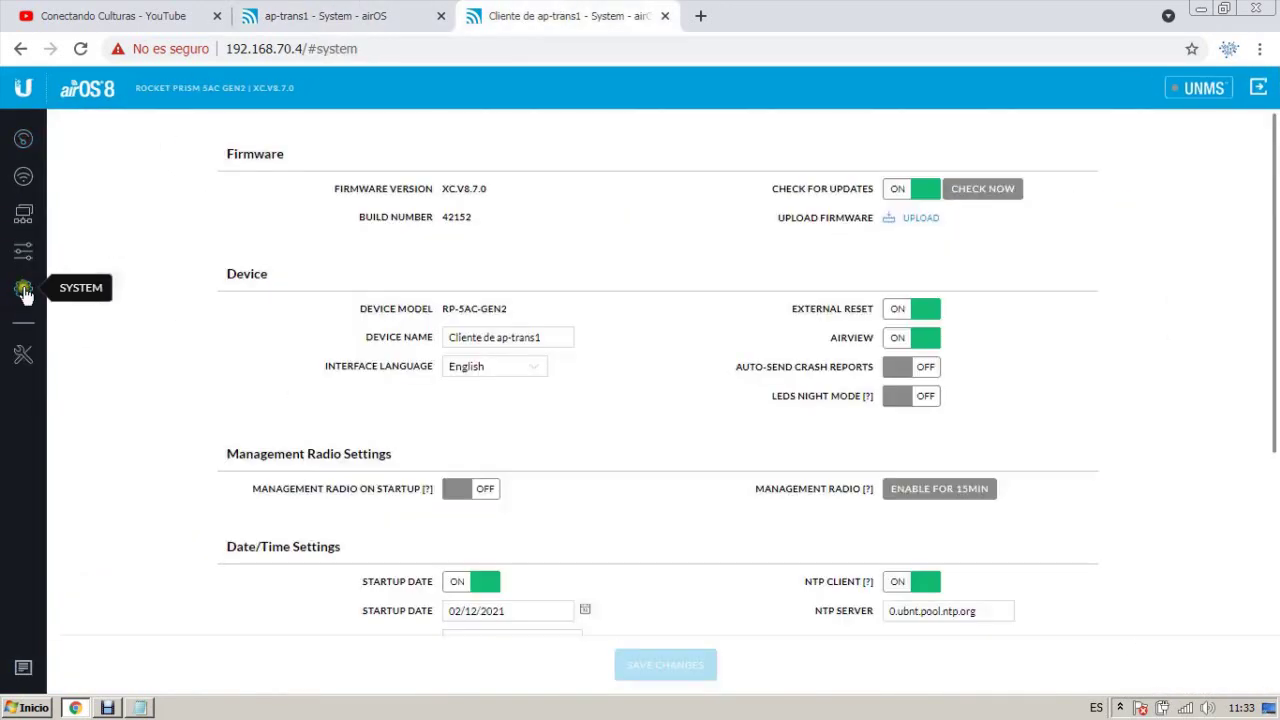
Search the web for "firmware ubiquiti" in a new tab, open Ubiquiti's Downloads page and dismiss the translation offer.
left_click(704, 17)
type("firmware uybi")
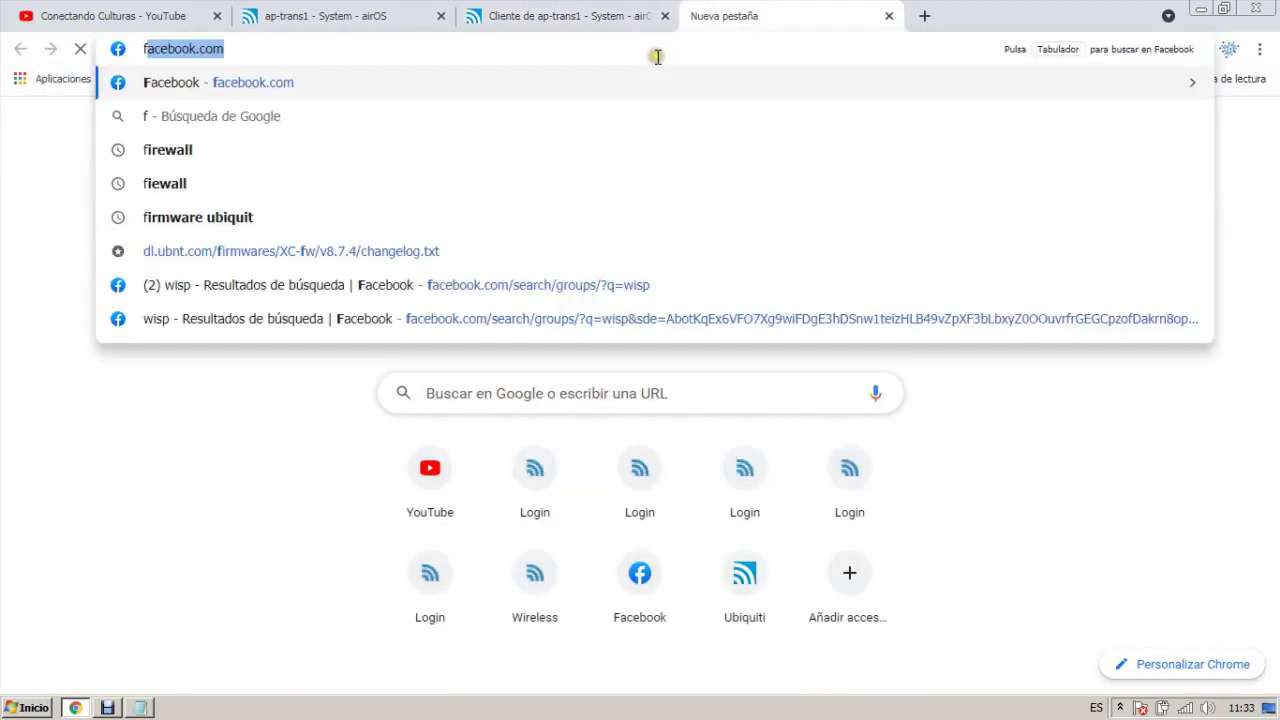
key("BackSpace")
key("BackSpace")
key("BackSpace")
type("biquiti")
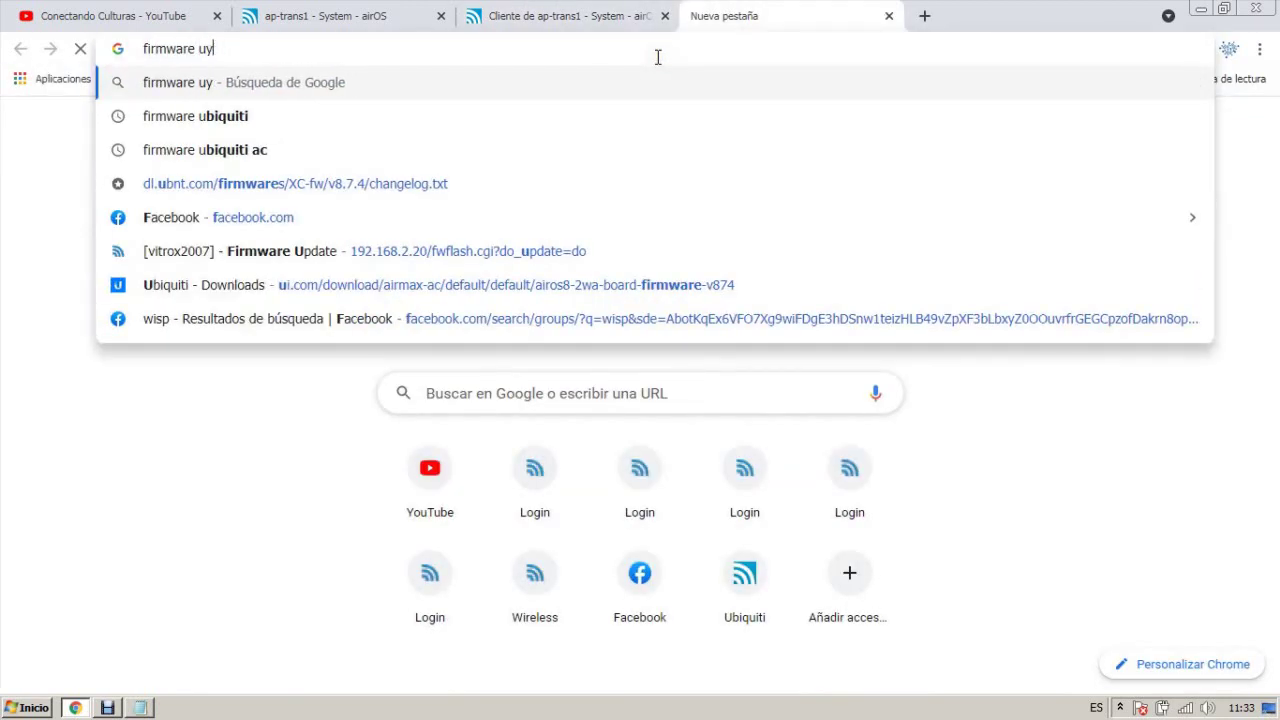
key("Return")
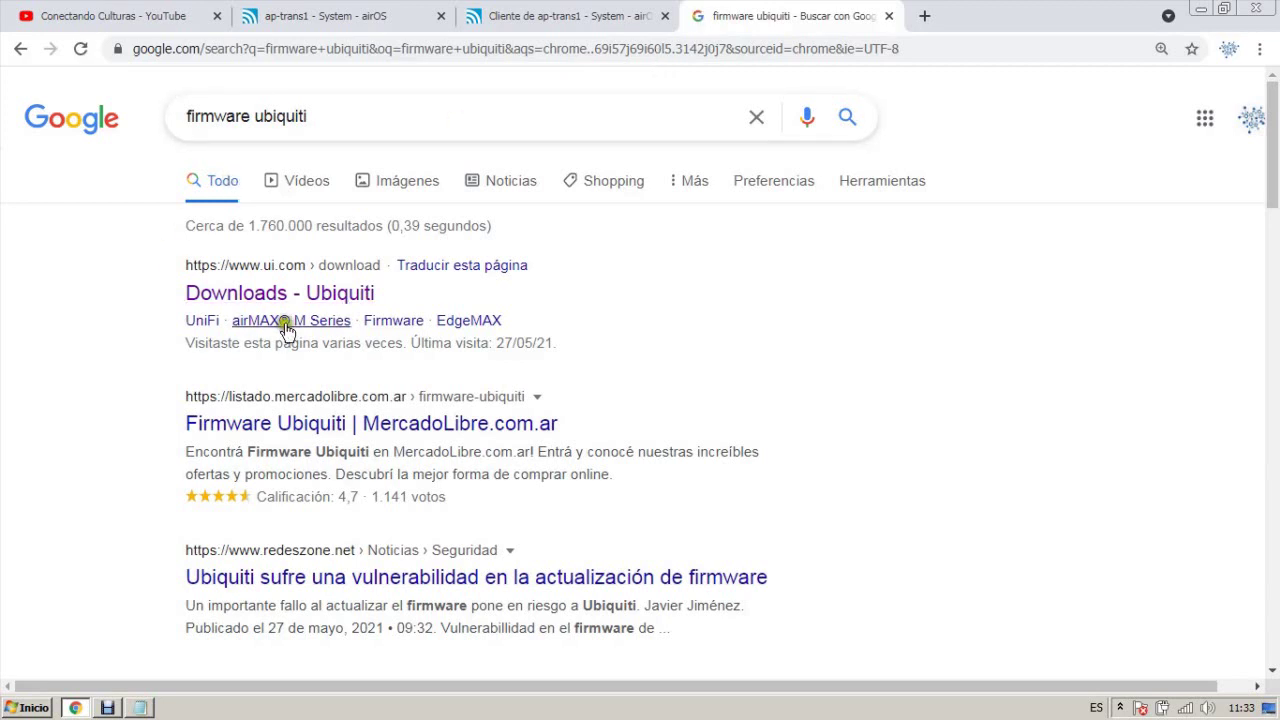
left_click(312, 300)
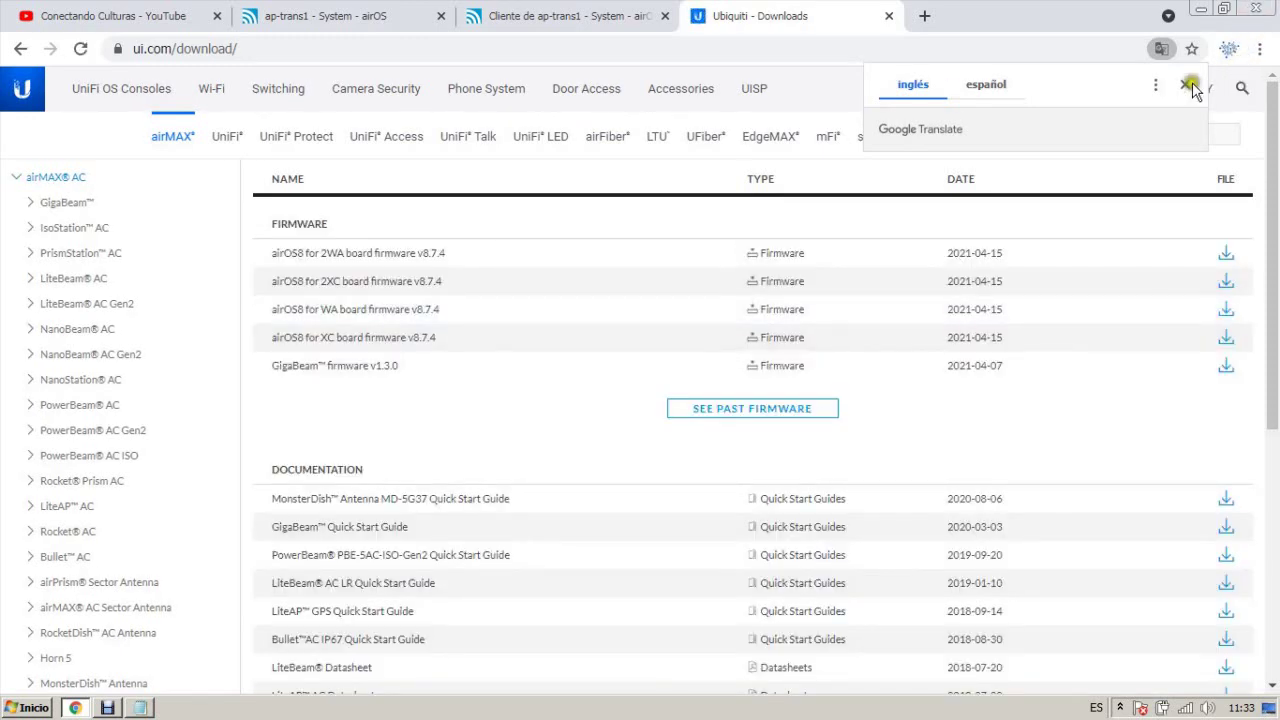
left_click(1187, 86)
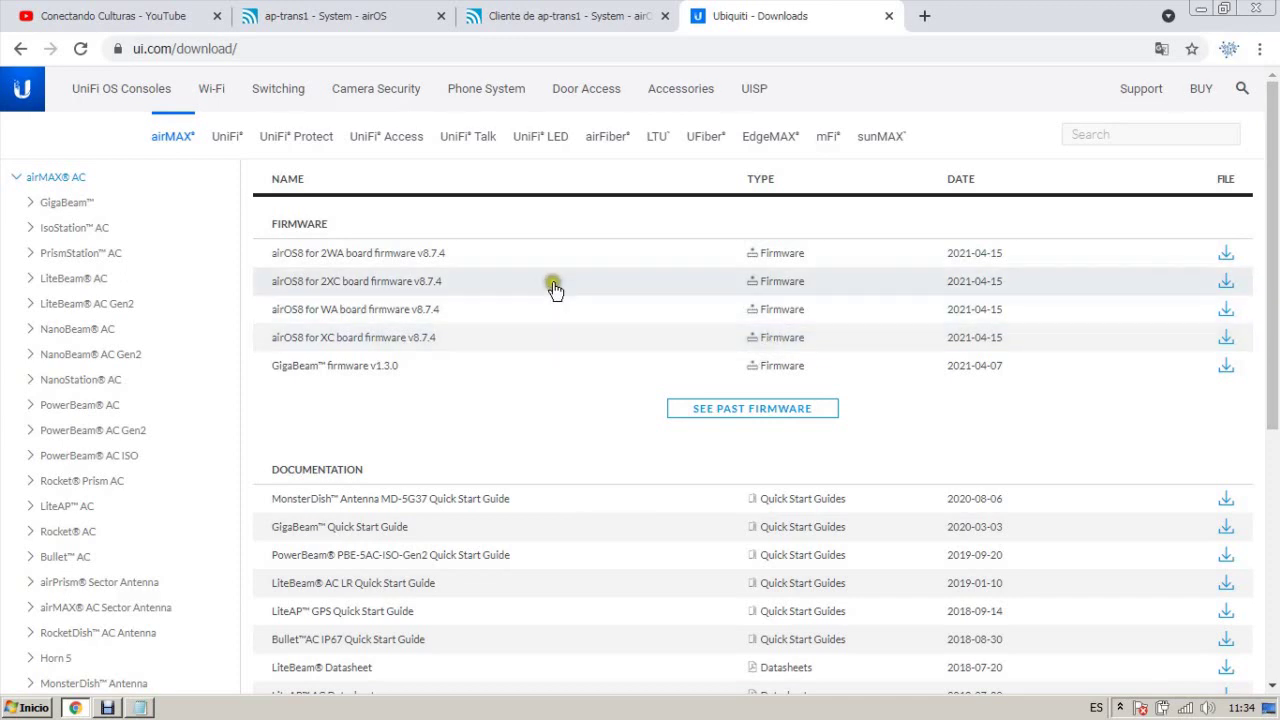
Compare the firmware details and upload option on both radios' System pages with the firmware offered on Ubiquiti's Downloads page.
left_click(546, 16)
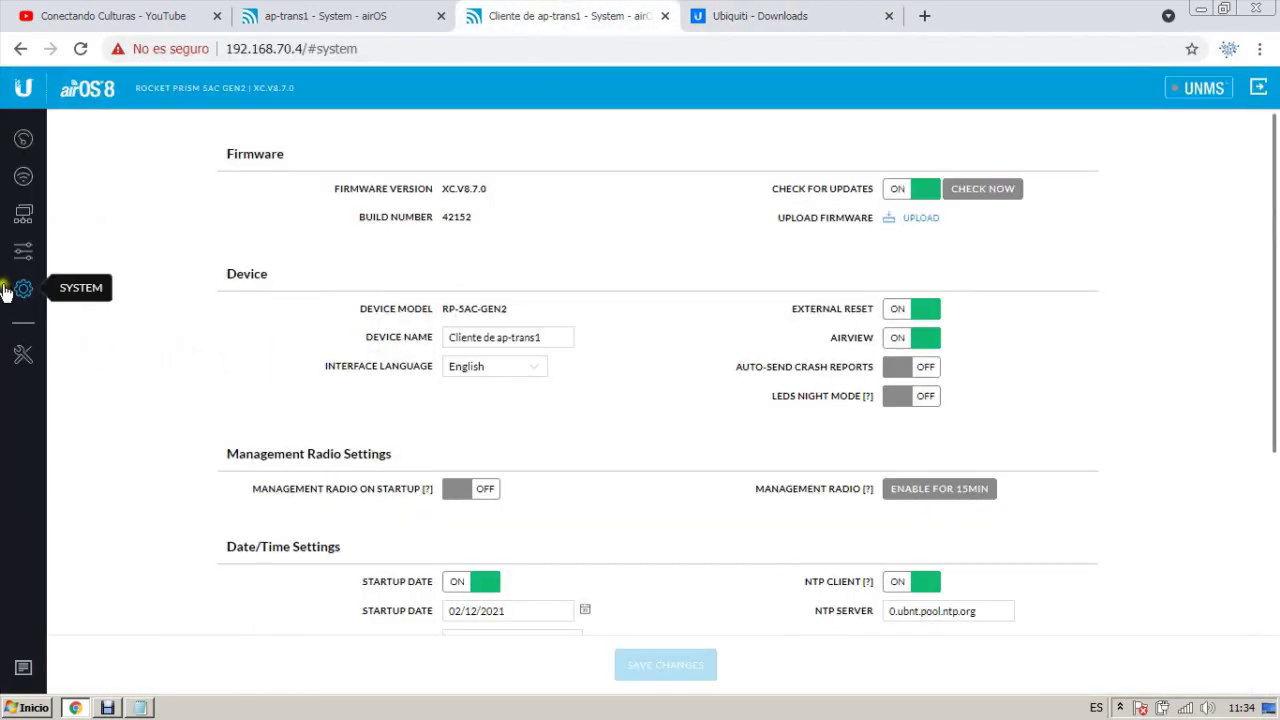
left_click(780, 18)
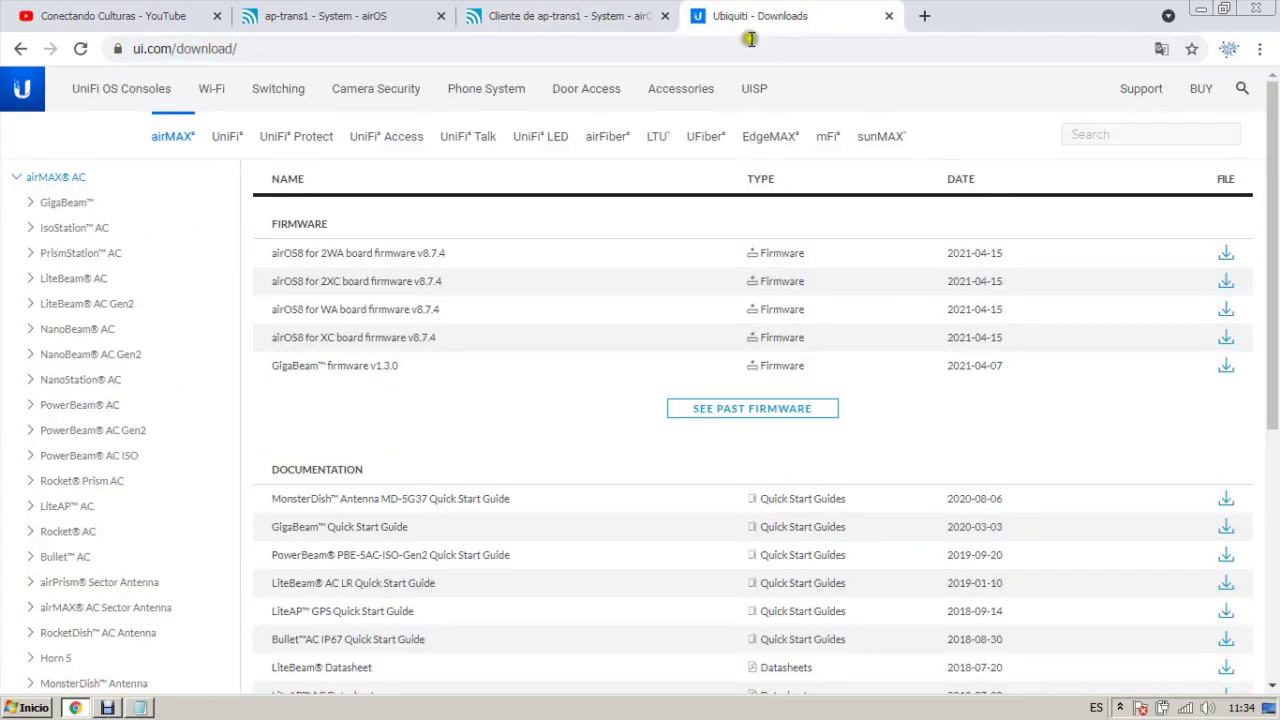
left_click(415, 16)
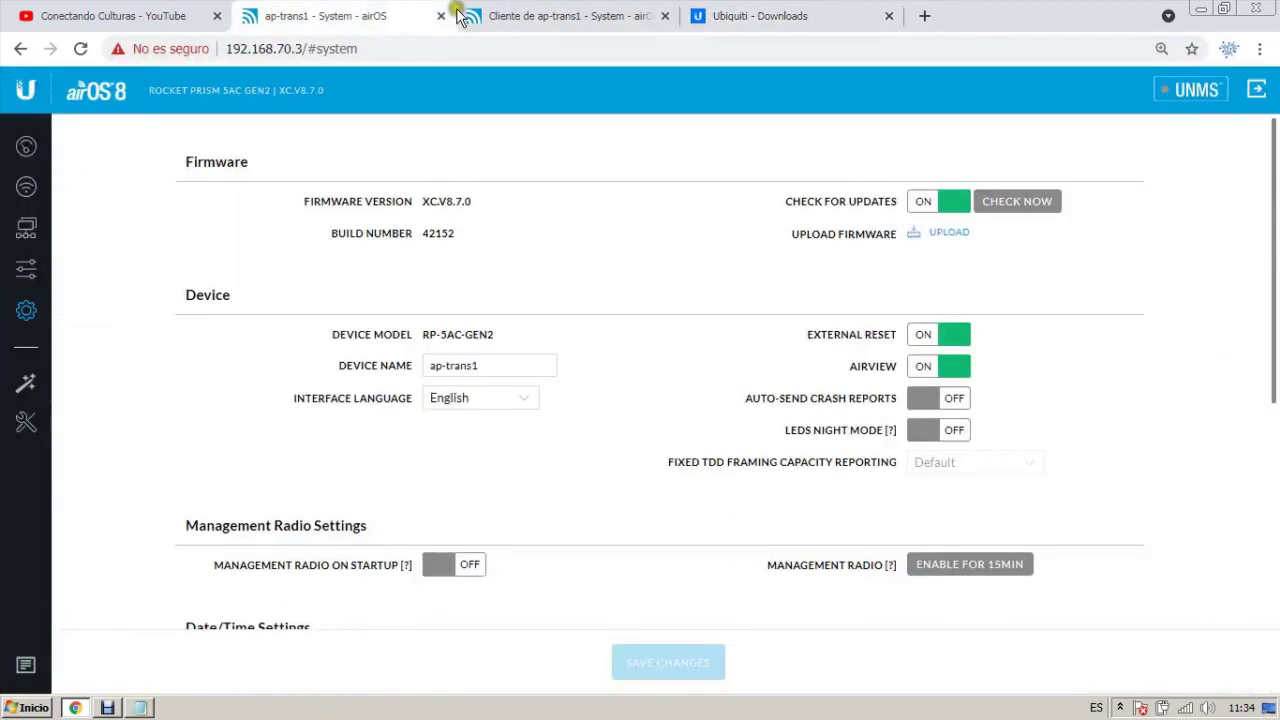
left_click(502, 14)
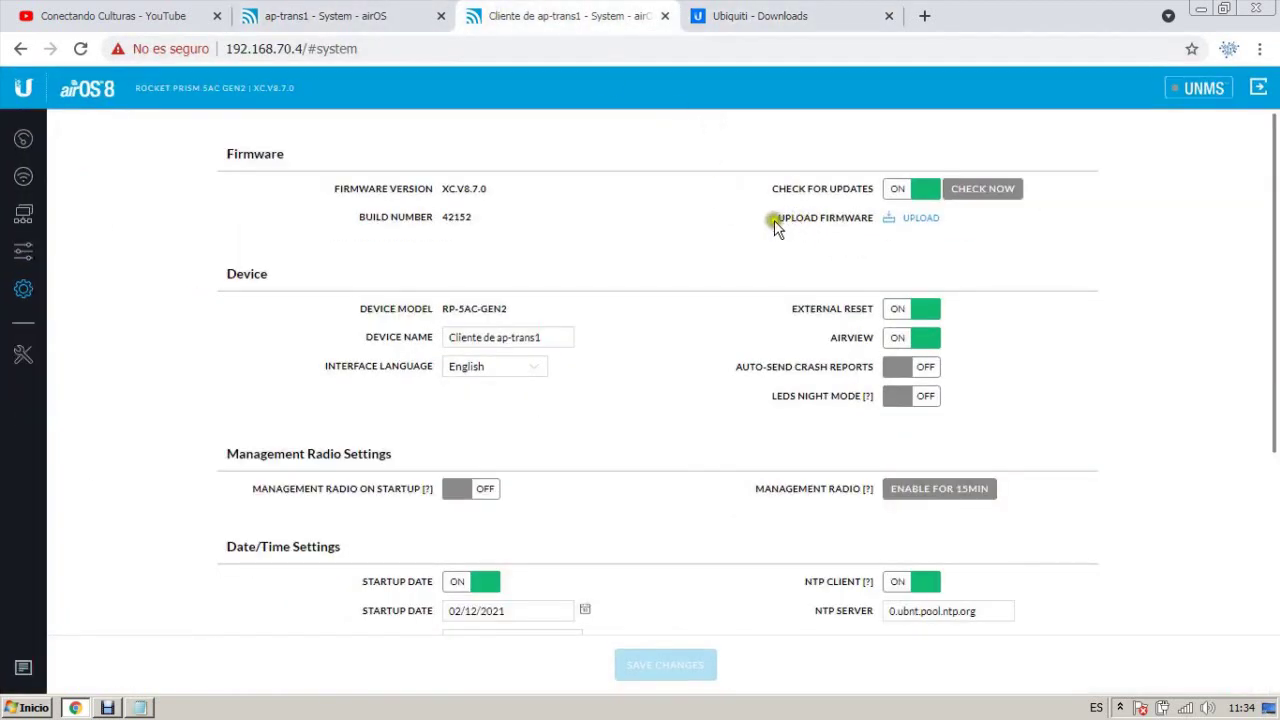
mouse_move(826, 224)
left_mouse_down()
mouse_move(868, 226)
mouse_move(806, 237)
left_mouse_up()
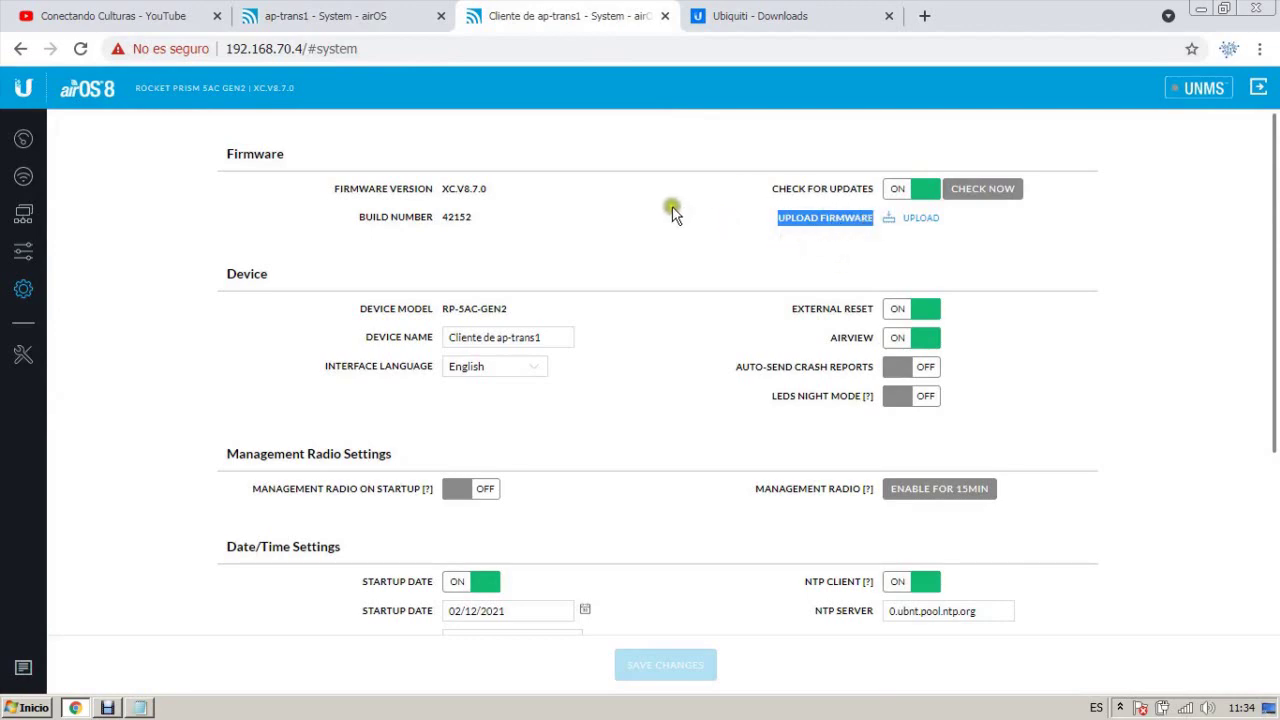
Browse the YouTube channel's videos to find "Configurar Radios Ubiquiti AC - Equipos AC TODOS".
left_click(118, 15)
scroll(567, 433, "down", 7)
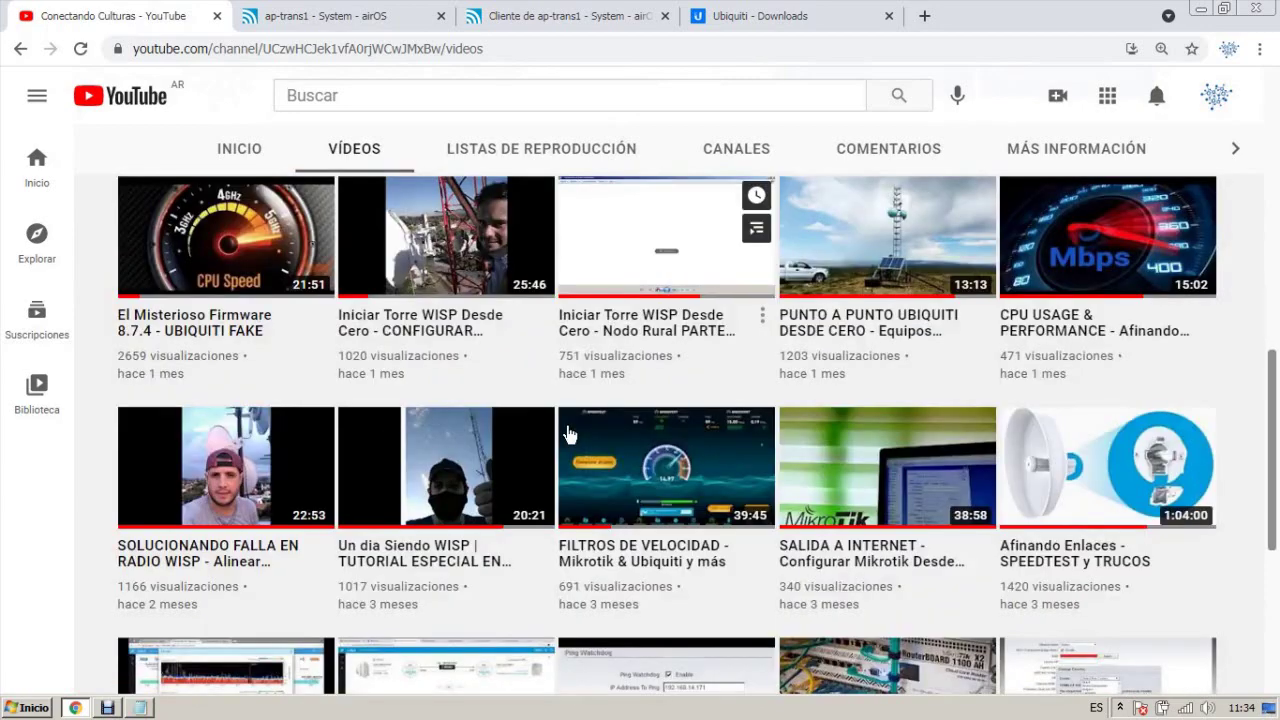
scroll(567, 433, "down", 3)
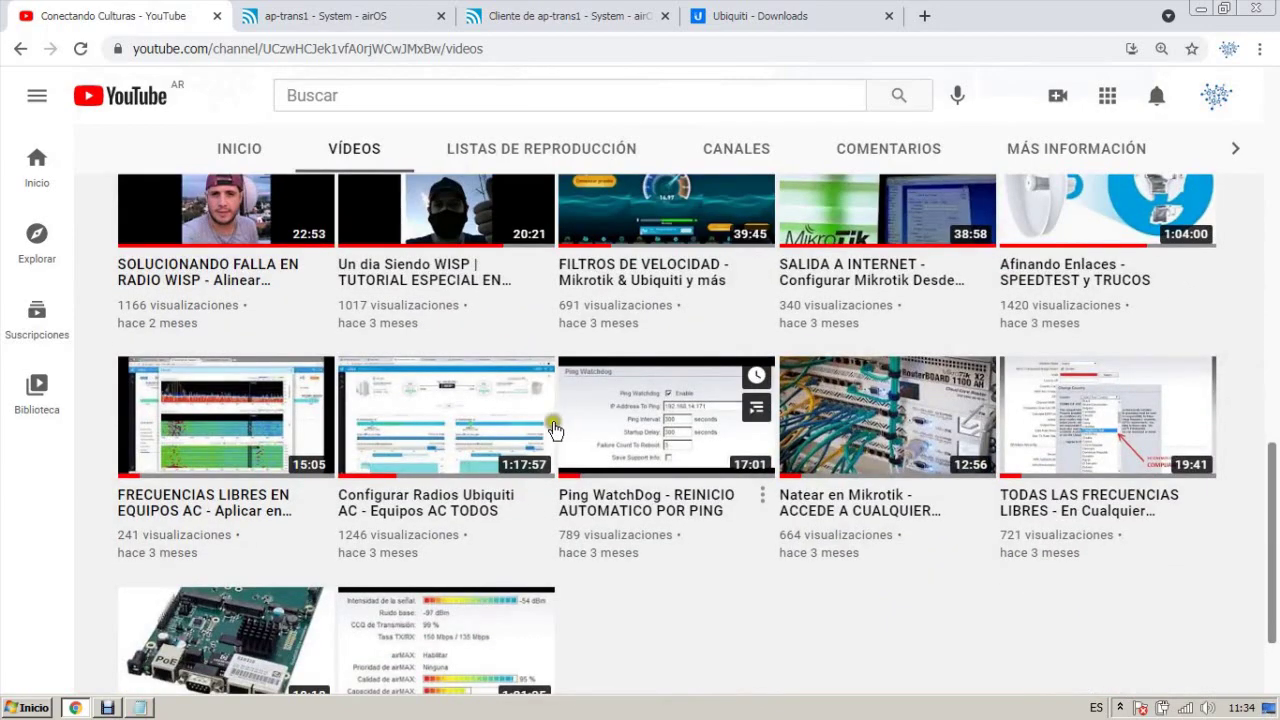
mouse_move(462, 452)
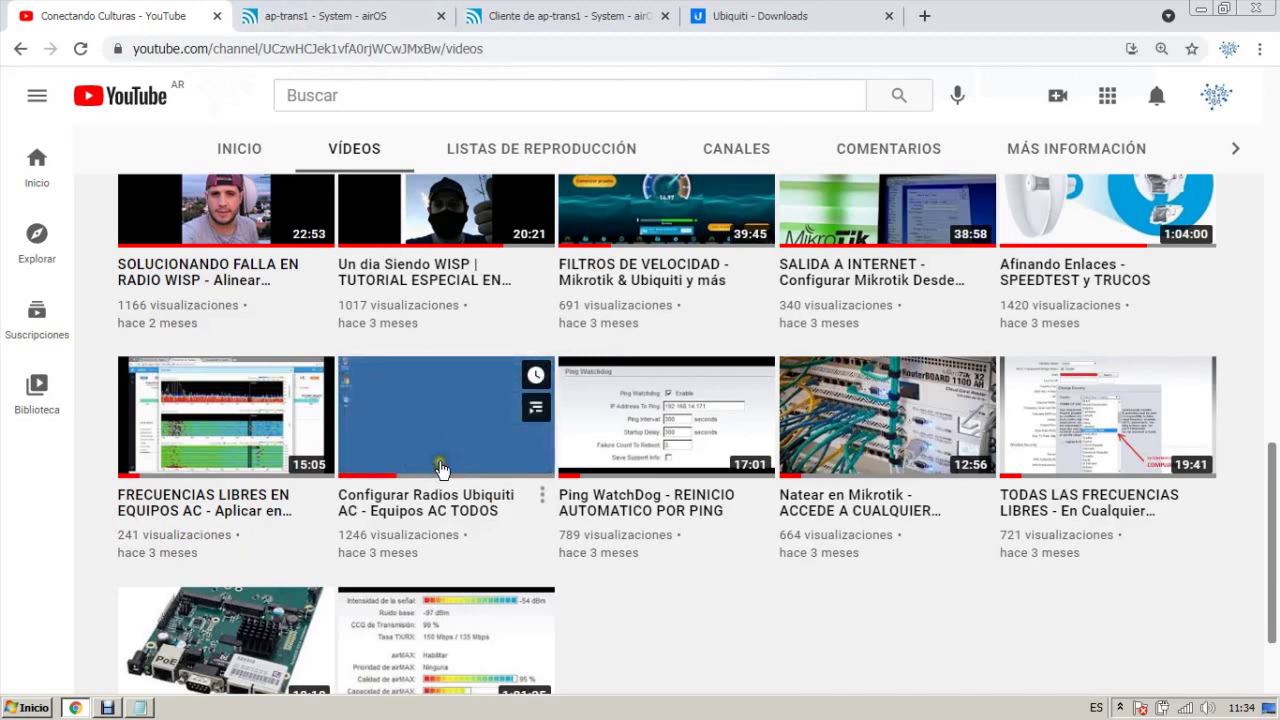
Upload the firmware file XC.v8.7.4.45112.210415.1103.bin to the Cliente de ap-trans1 radio.
left_click(380, 20)
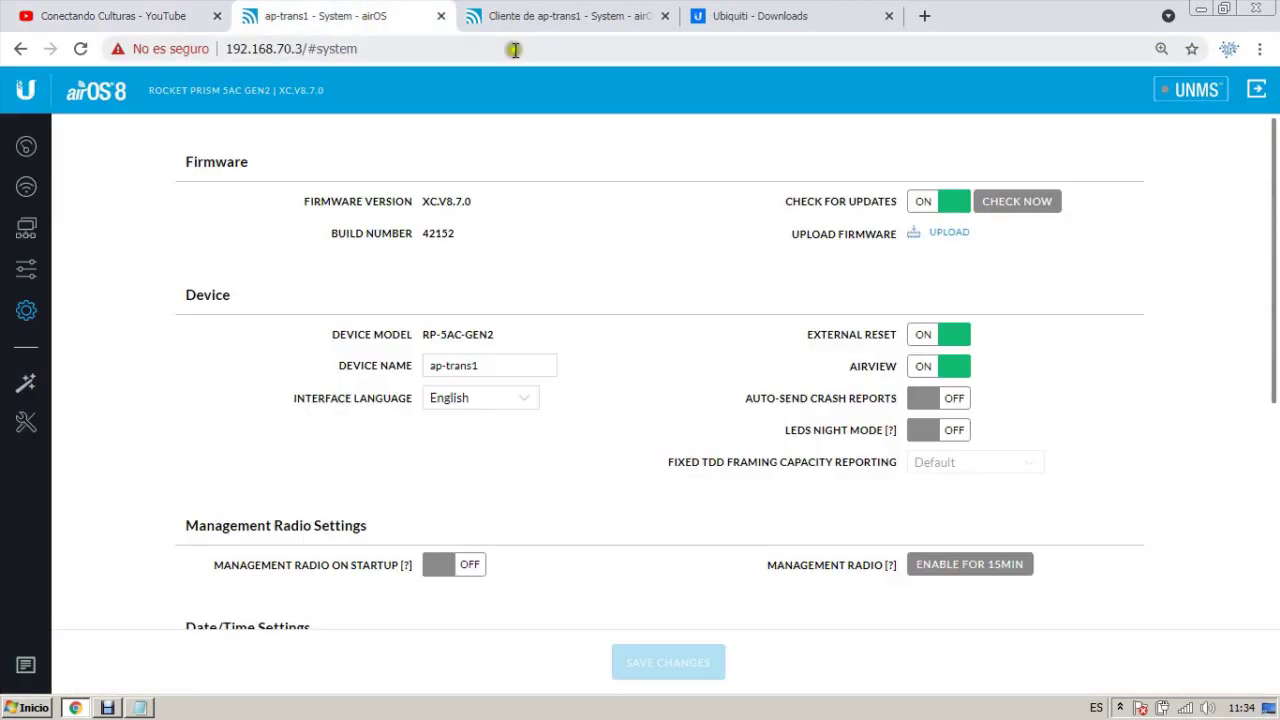
left_click(606, 14)
left_click(910, 217)
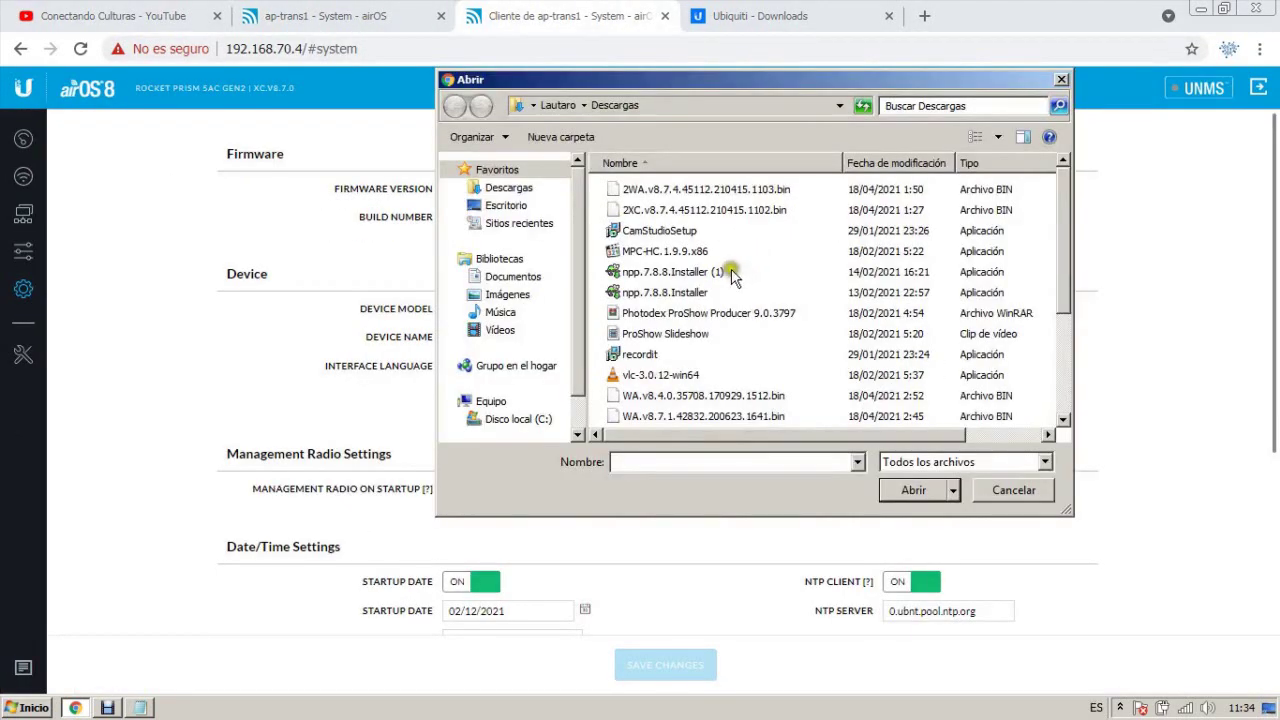
left_click(656, 313)
scroll(656, 313, "down", 3)
left_click(700, 388)
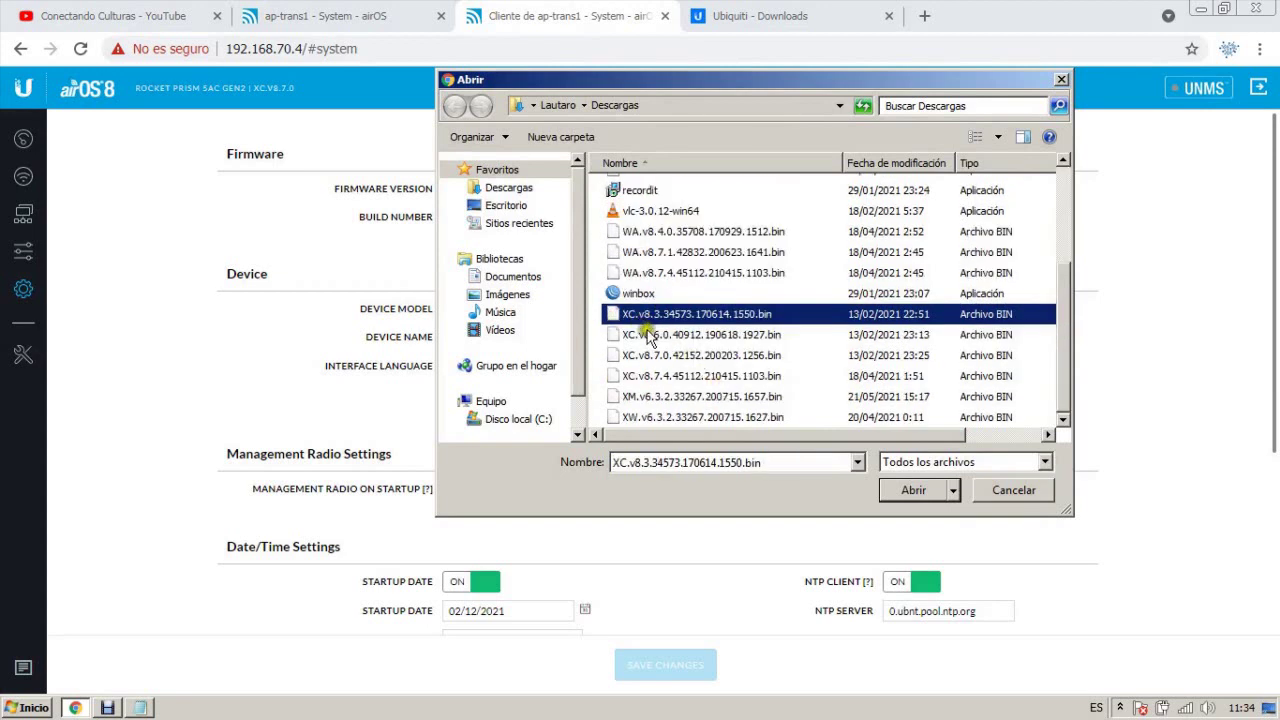
left_click(754, 410)
scroll(754, 400, "down", 2)
left_click(668, 378)
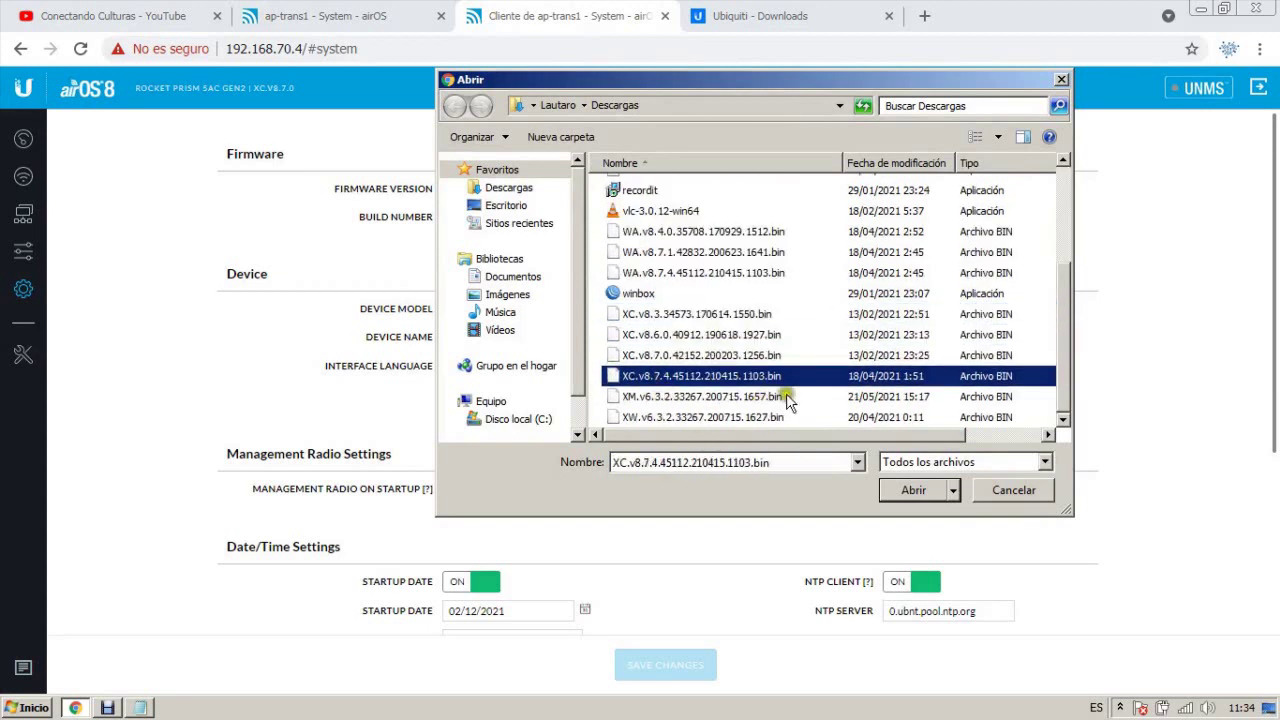
double_click(875, 378)
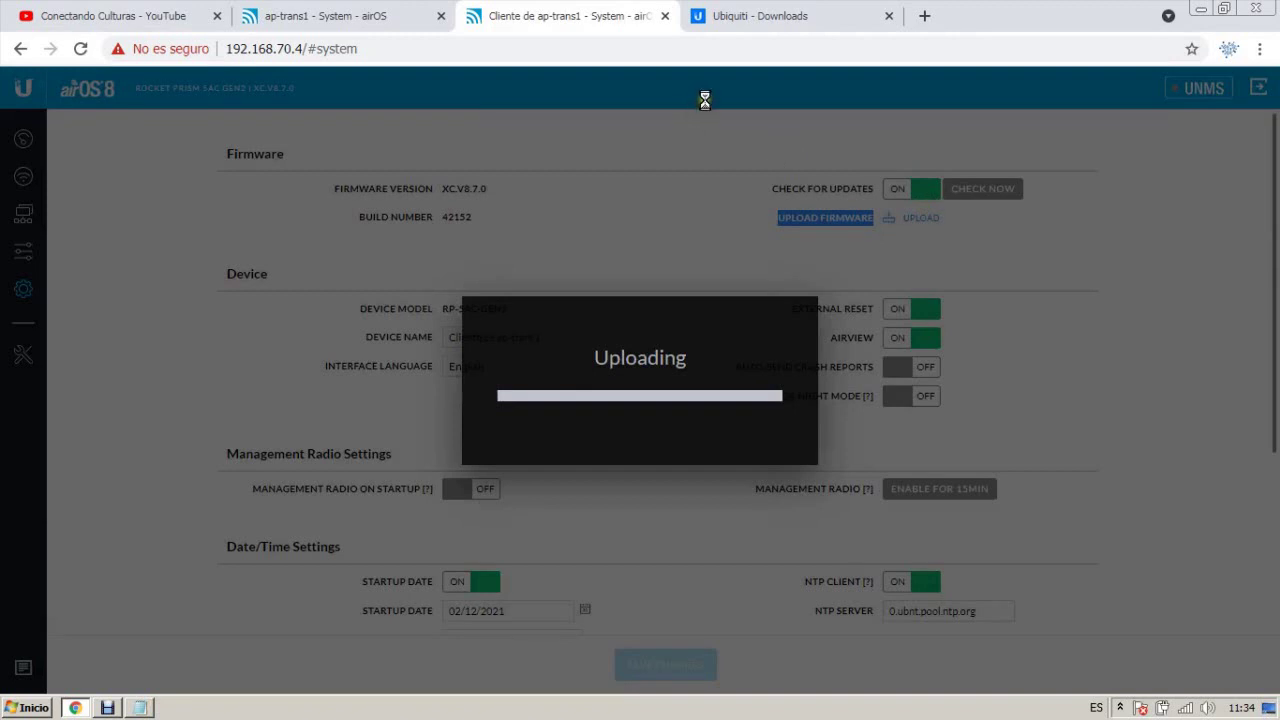
Upload the firmware file XC.v8.7.4.45112.210415.1103.bin to the ap-trans1 radio.
left_click(330, 15)
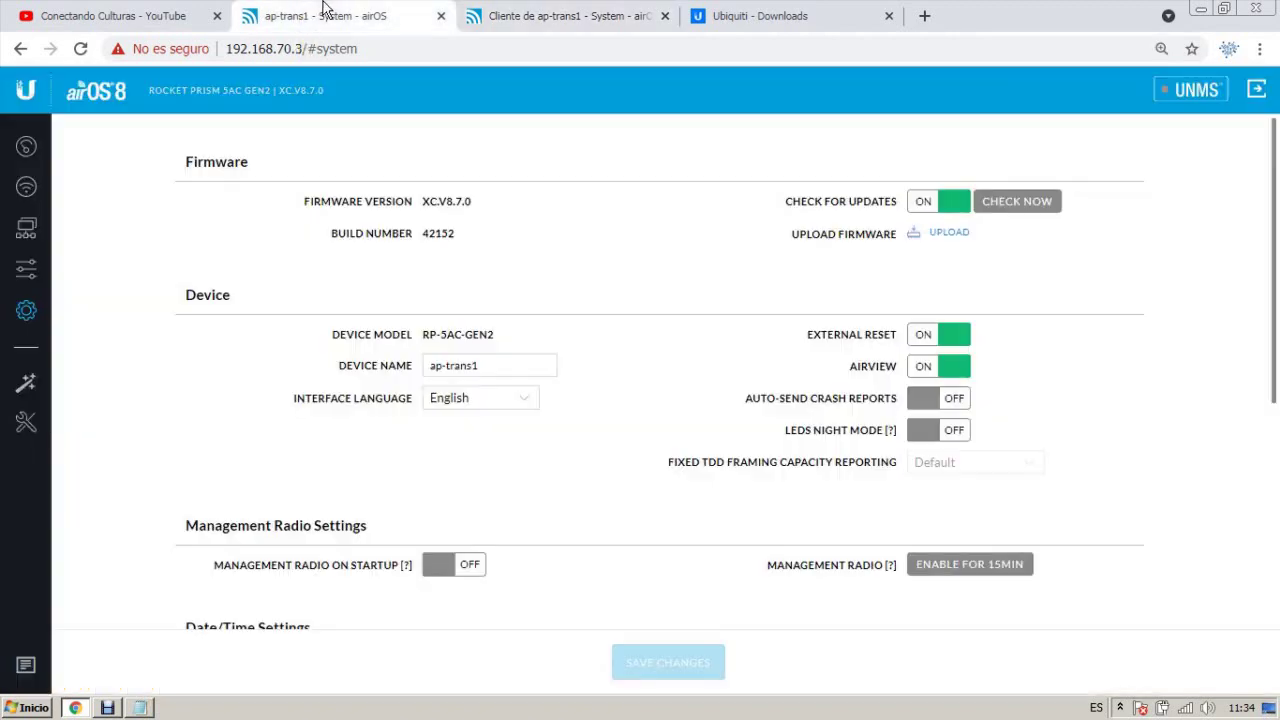
left_click(950, 232)
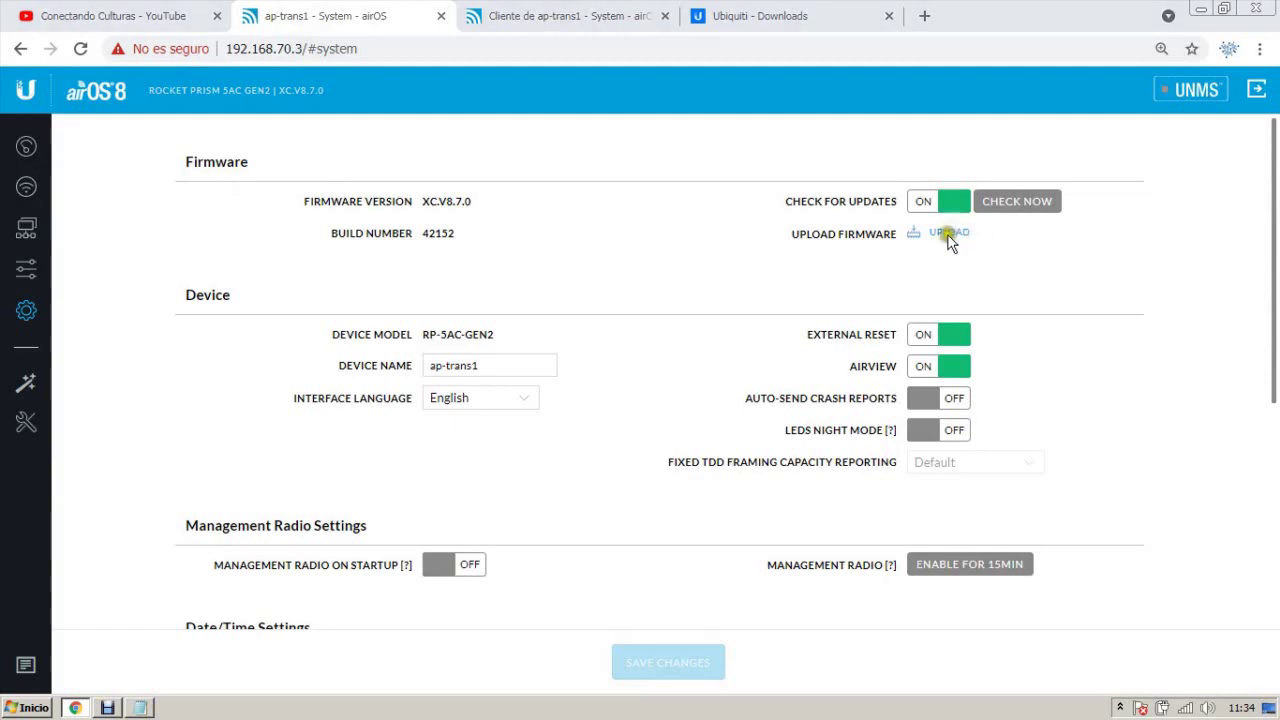
left_click(660, 272)
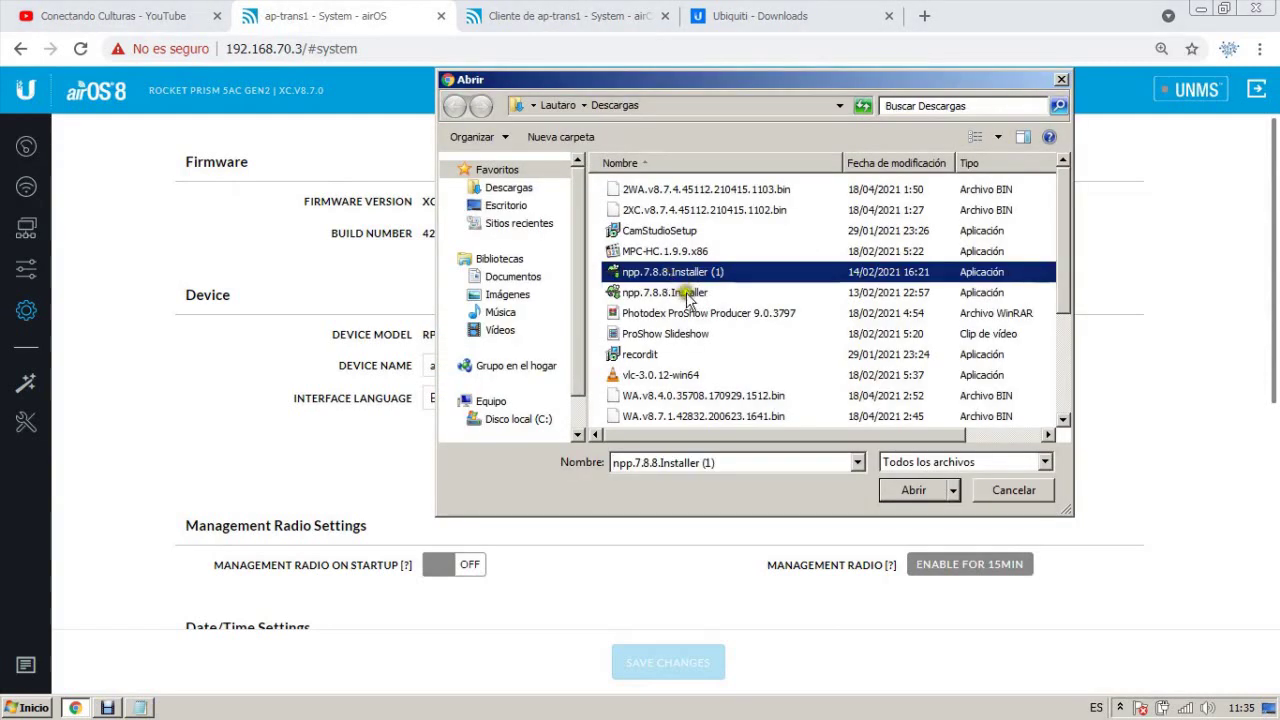
key("x")
key("Down")
key("Down")
key("Down")
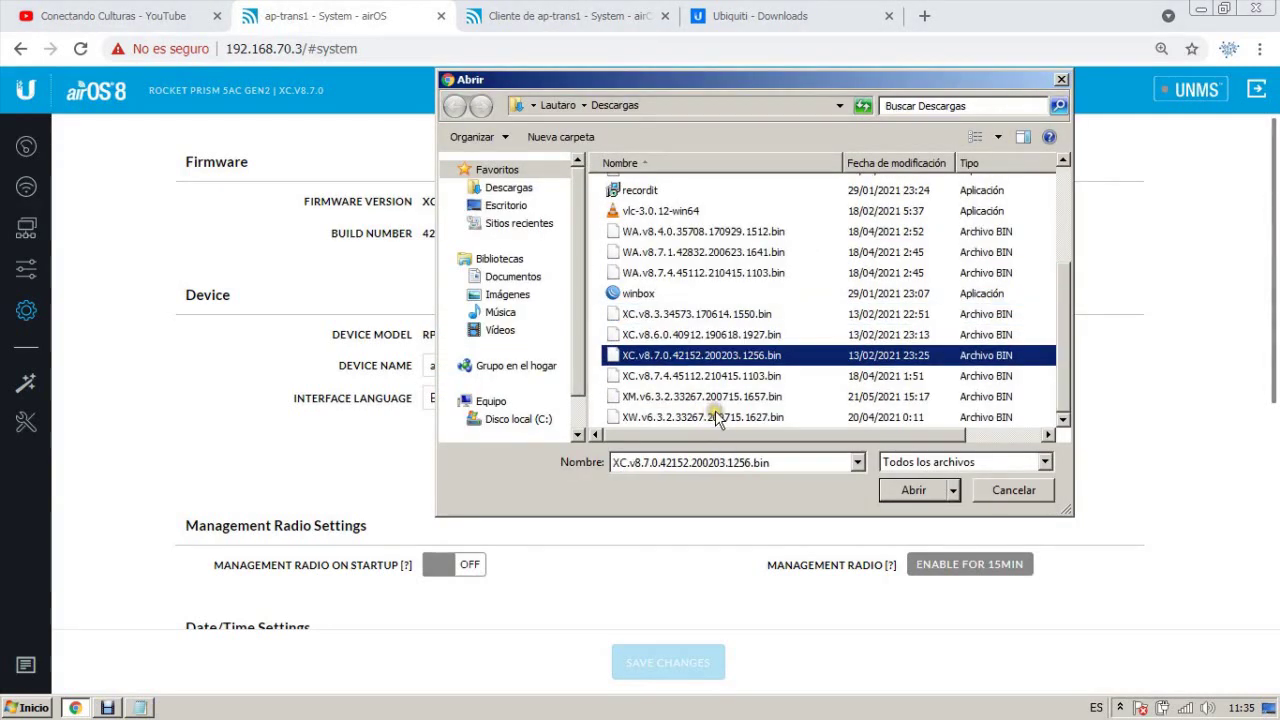
double_click(671, 376)
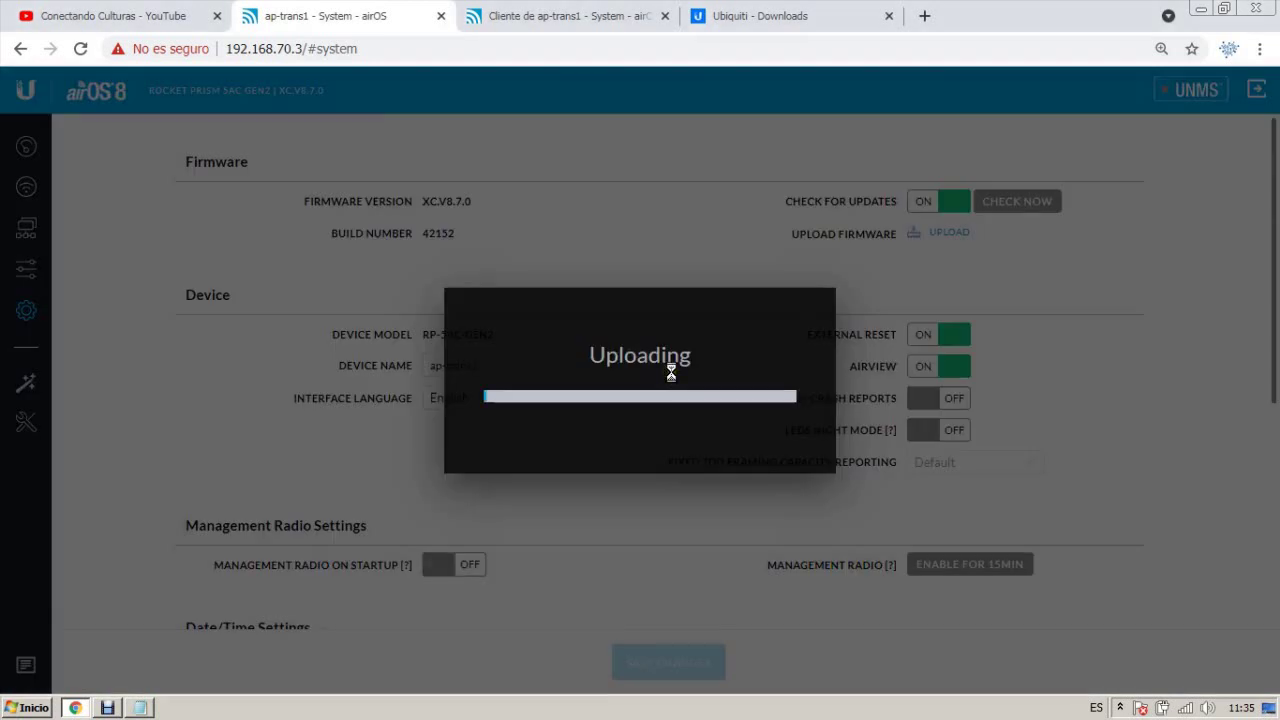
Compare both radios' IP addresses in the browser with the addresses and firmware versions listed in the Notepad notes.
left_click(556, 16)
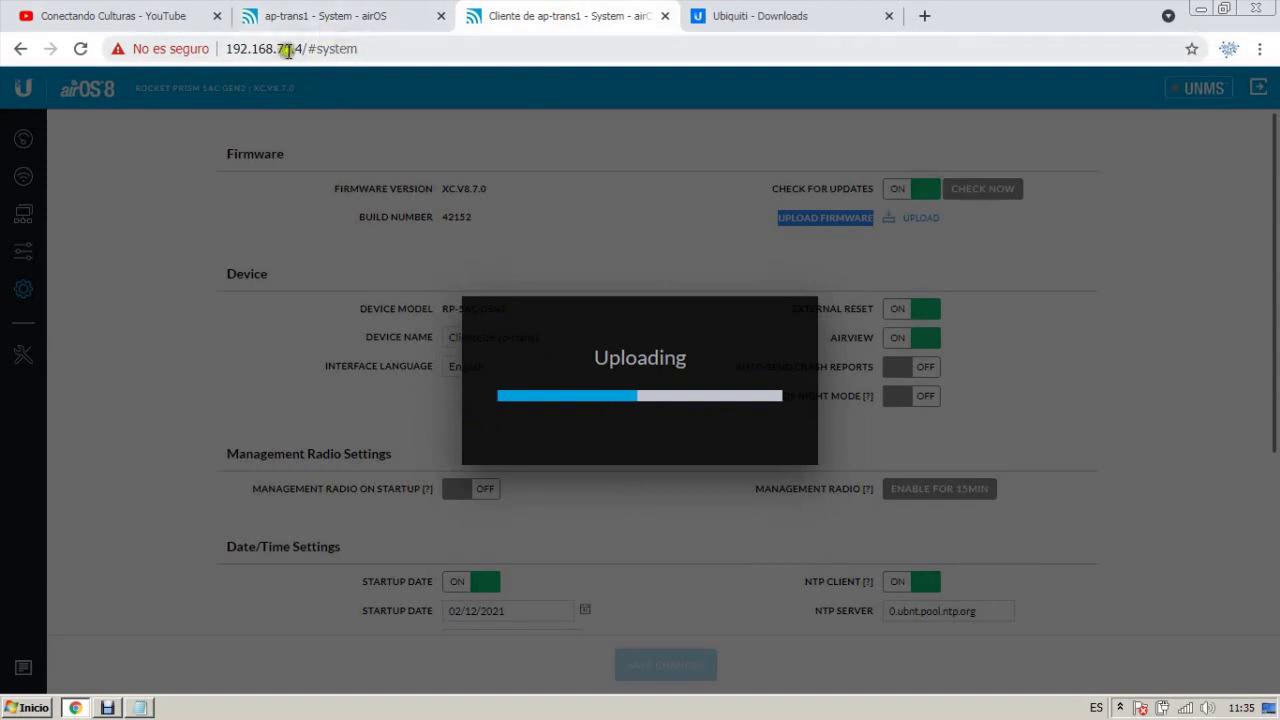
left_click_drag(275, 50, 400, 44)
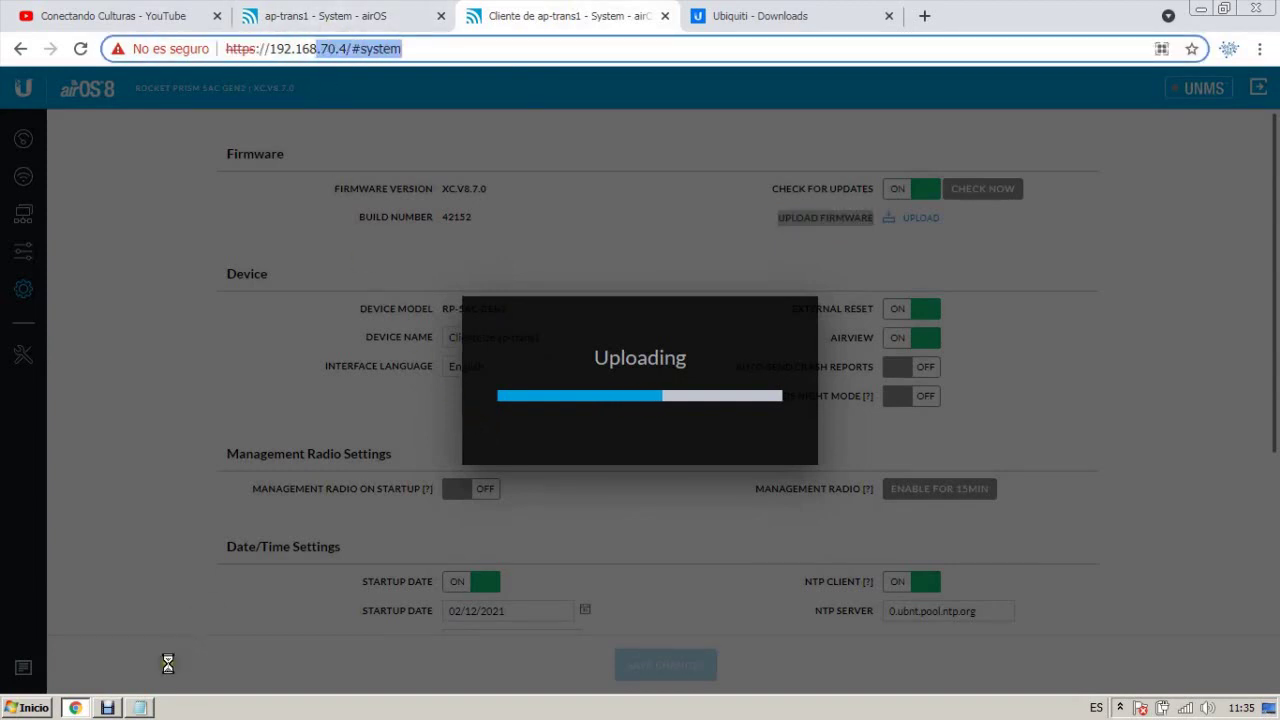
left_click(145, 708)
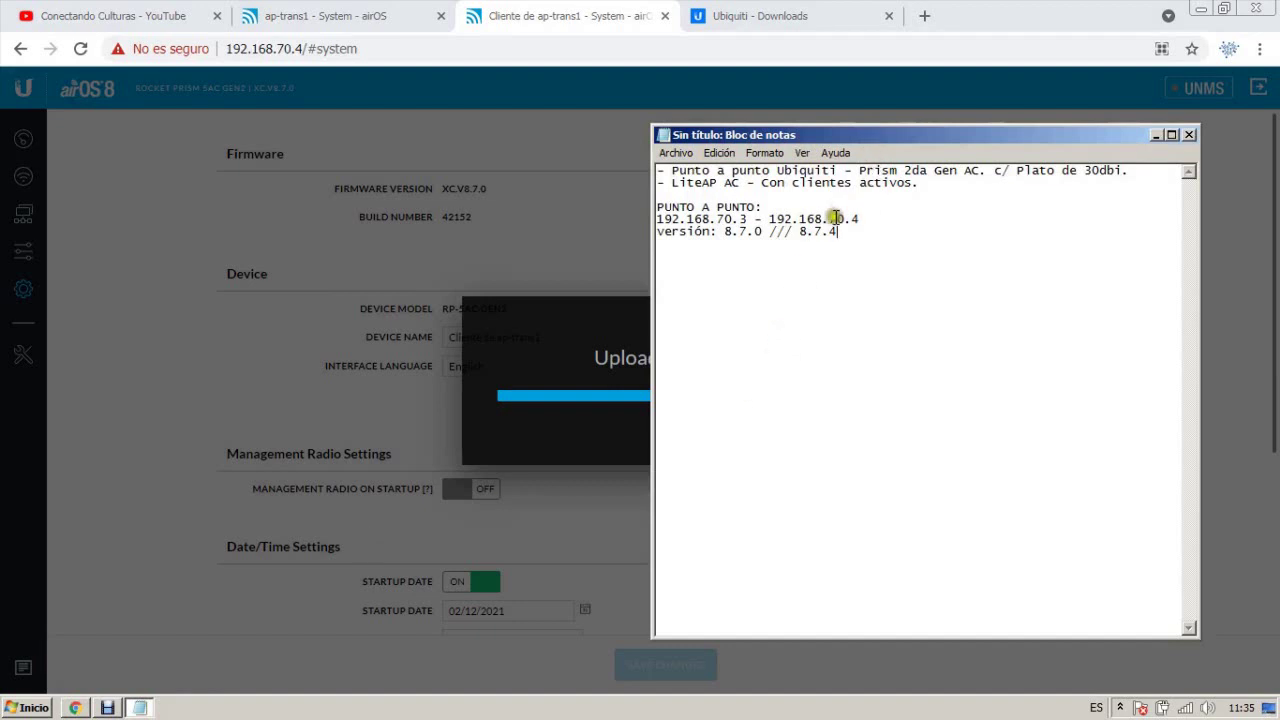
left_click_drag(829, 218, 858, 218)
left_click(358, 16)
left_click_drag(281, 47, 310, 47)
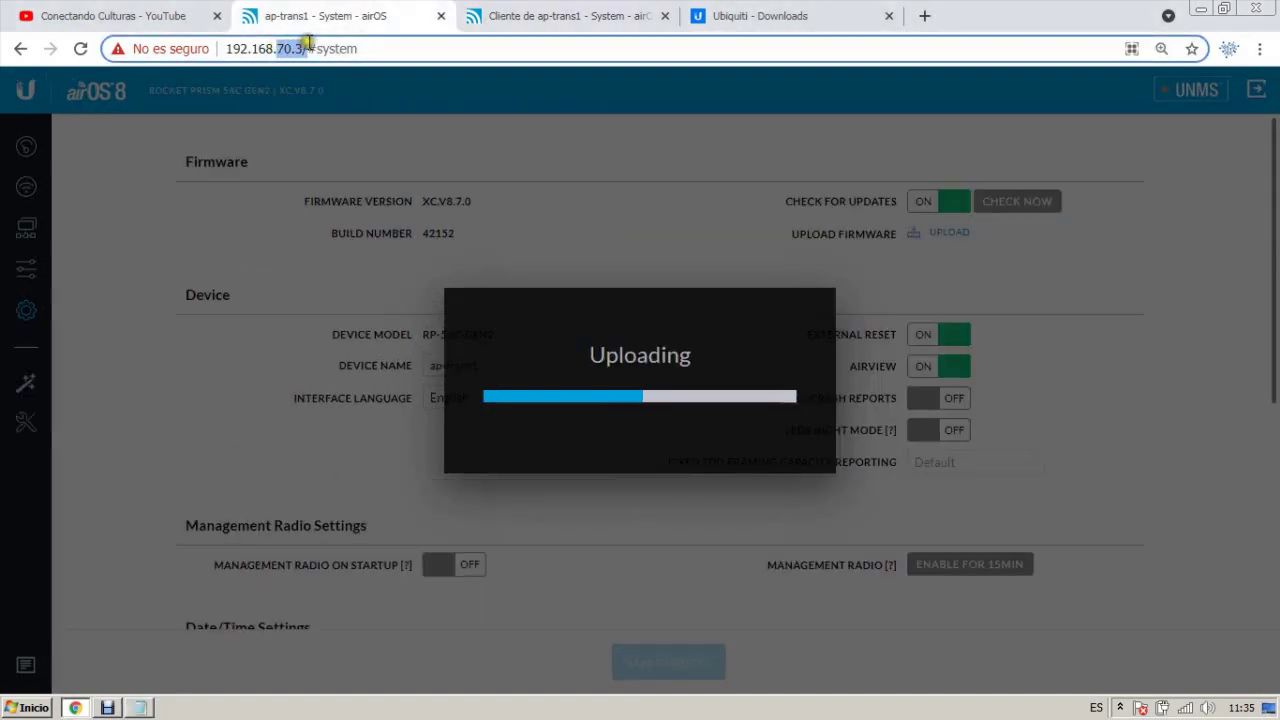
left_click(140, 708)
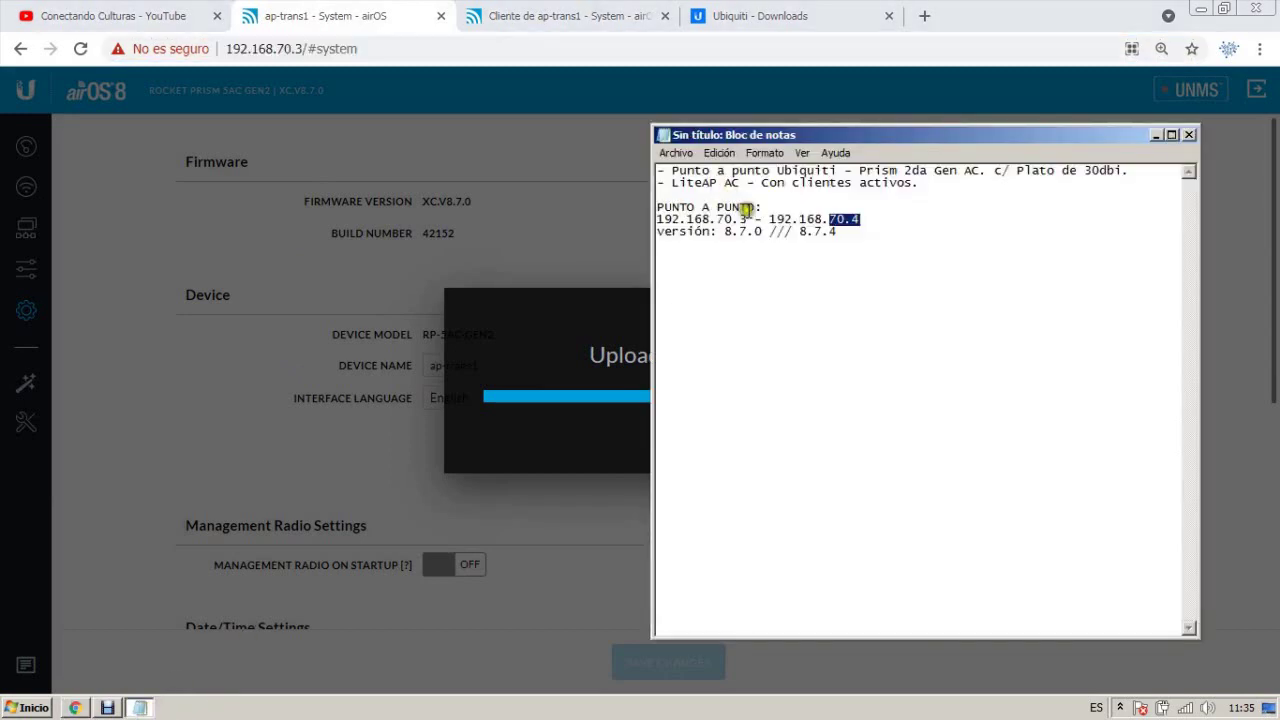
left_click(728, 219)
left_click(745, 286)
left_click_drag(725, 231, 751, 231)
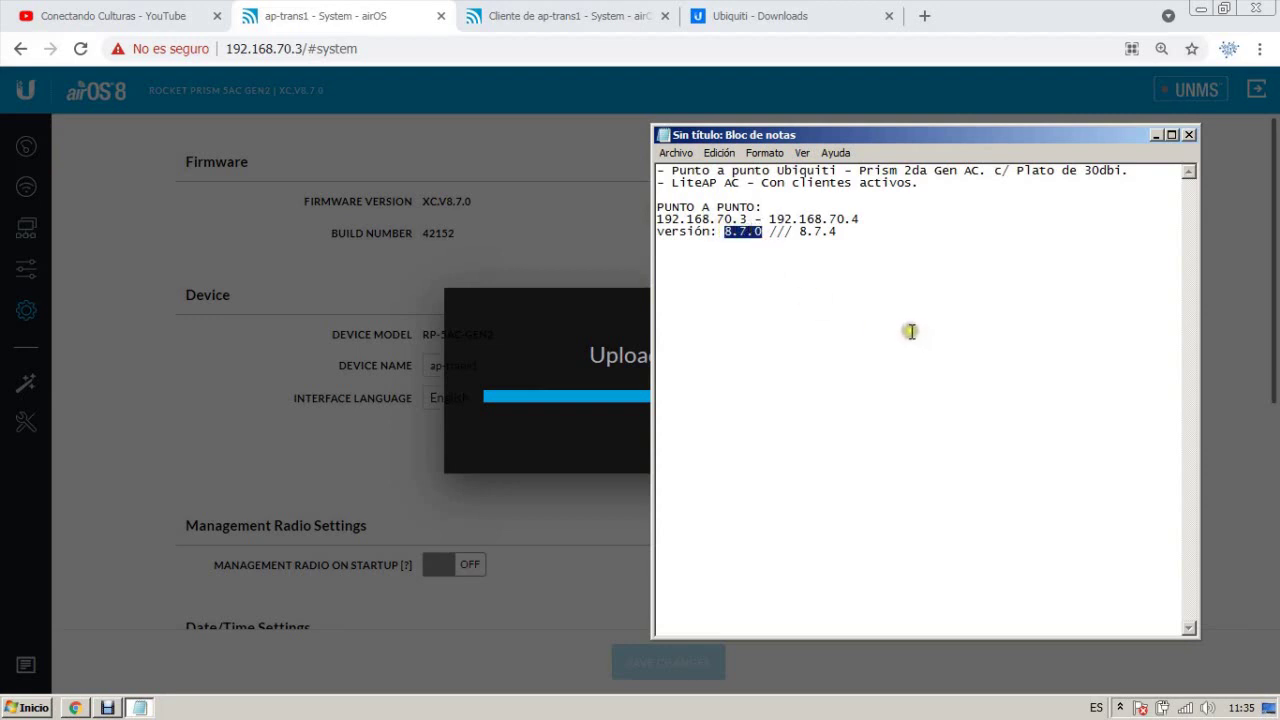
left_click_drag(800, 231, 826, 231)
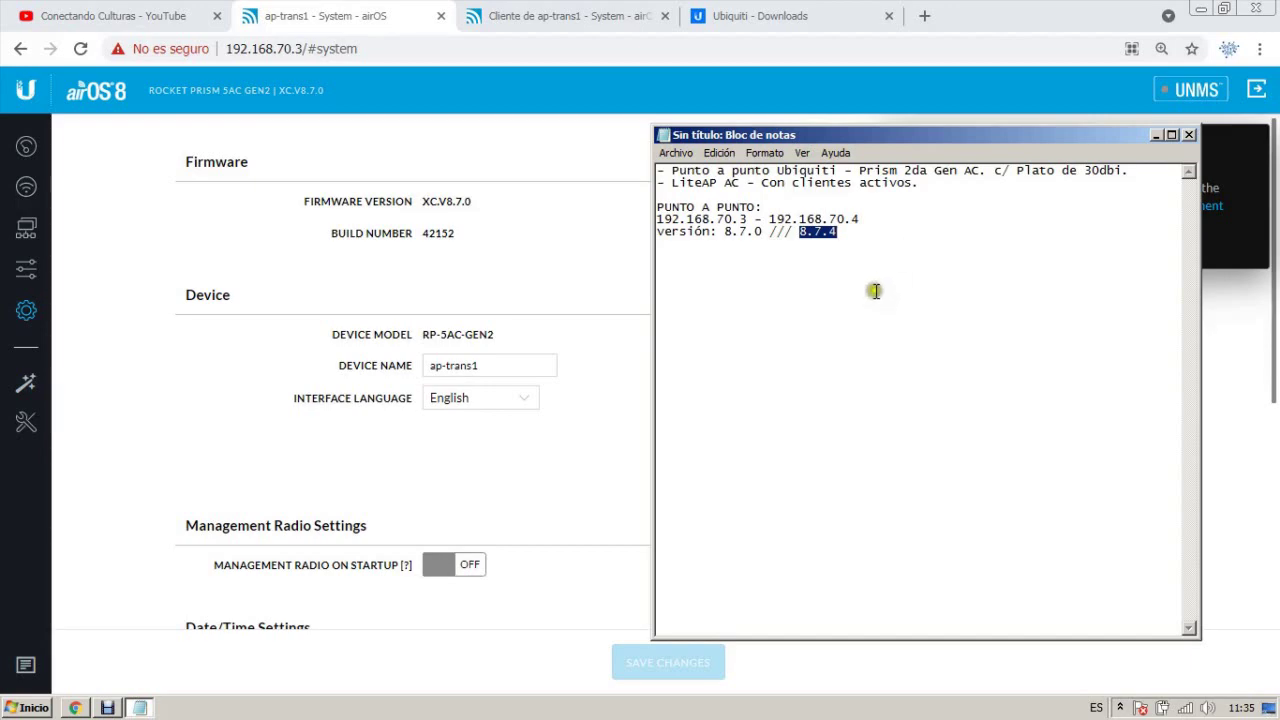
Return to the browser and look through the YouTube channel's videos for the one about firmware 8.7.4.
left_click(586, 271)
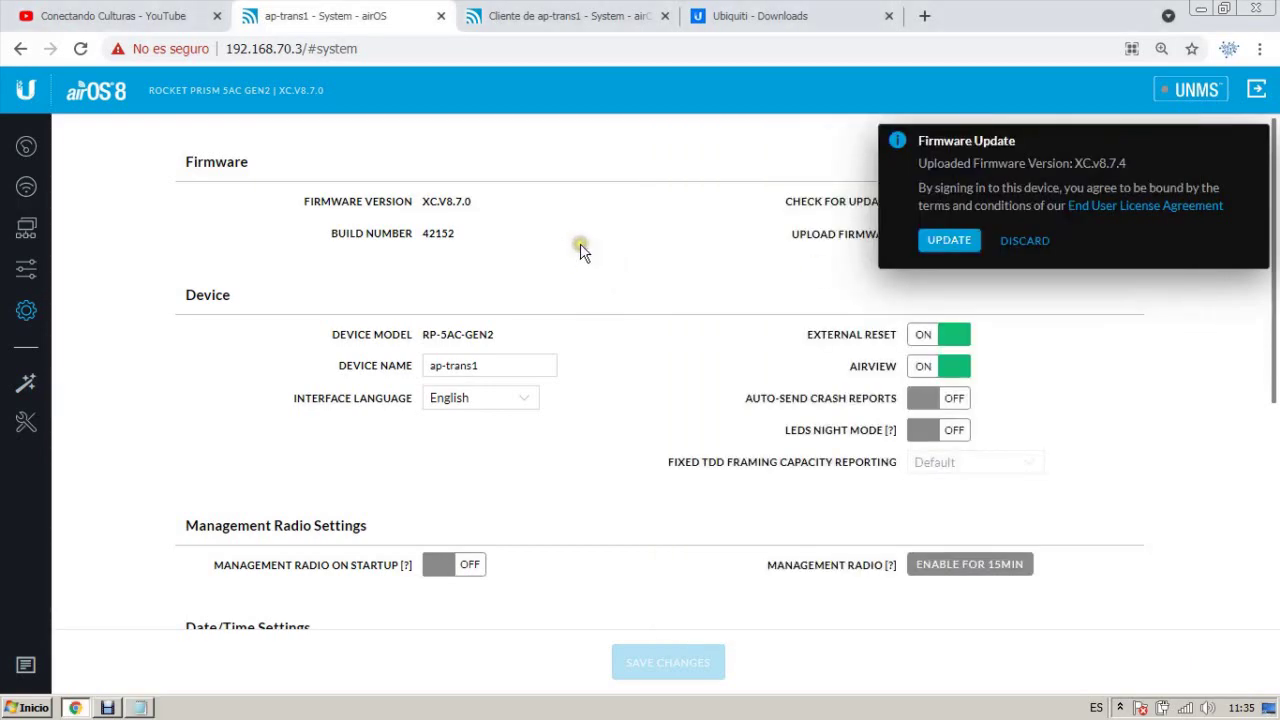
left_click(150, 15)
scroll(365, 258, "up", 3)
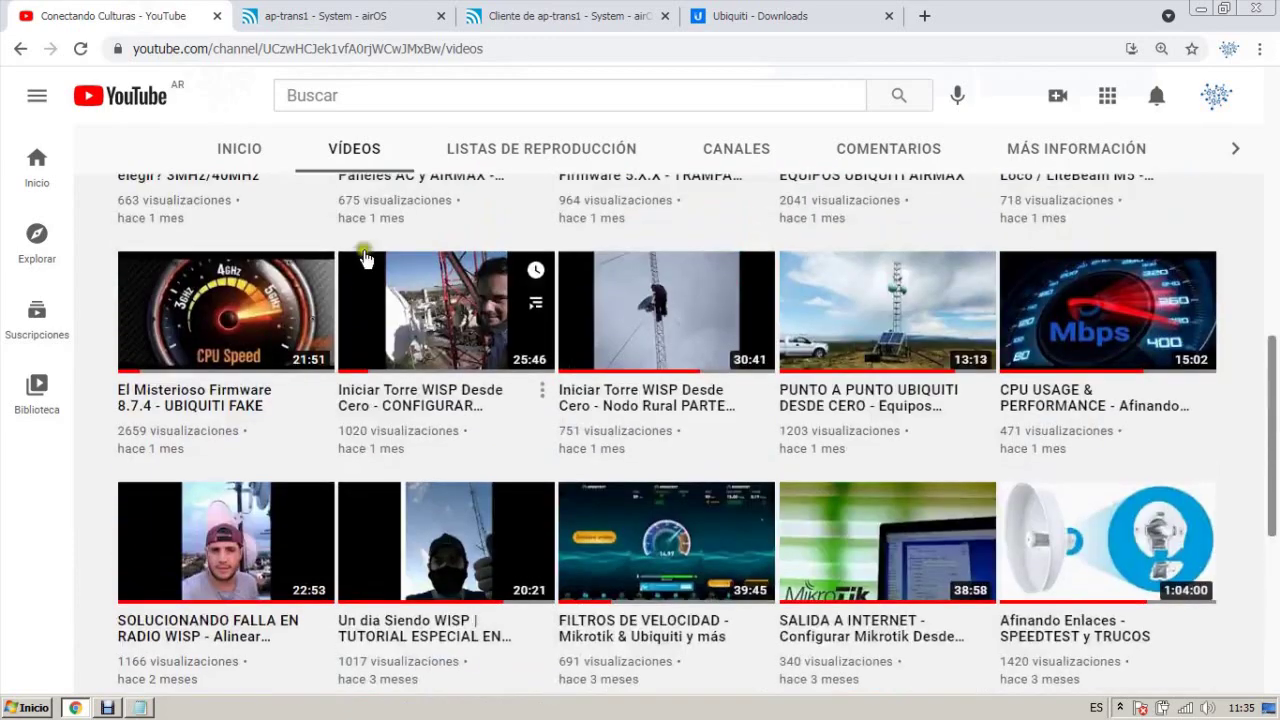
scroll(365, 258, "up", 2)
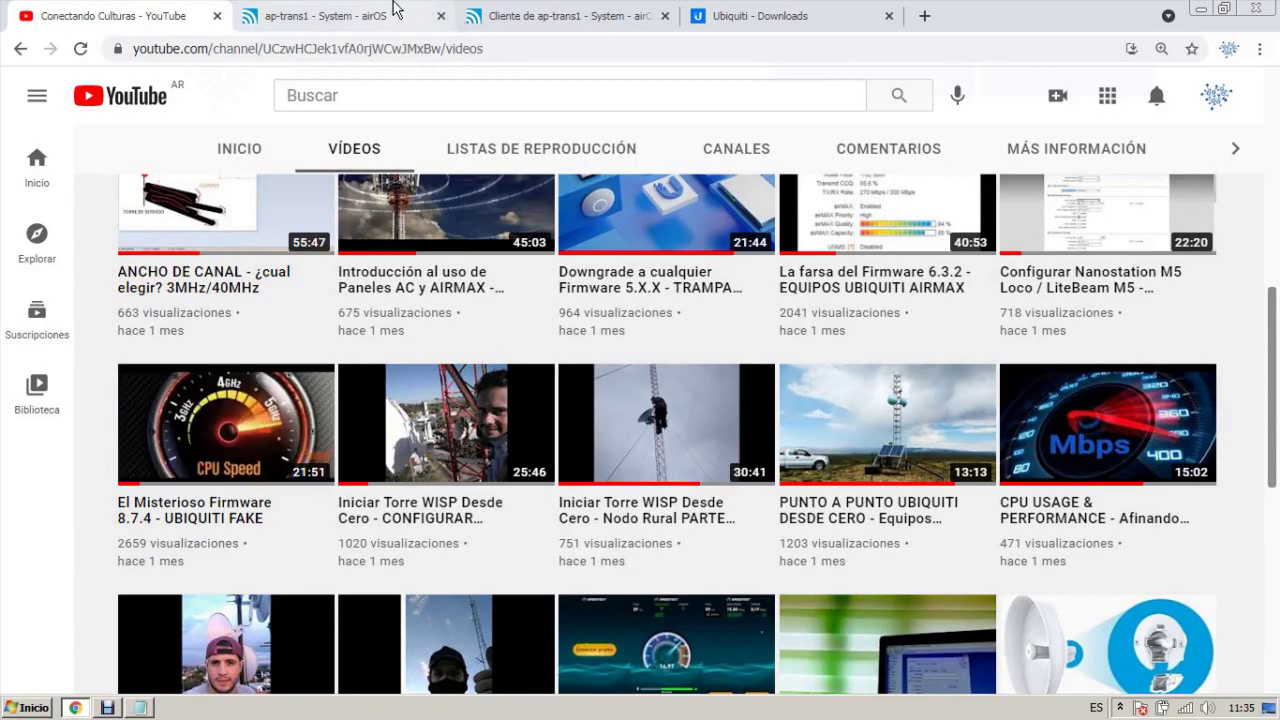
Start the update to the uploaded XC.v8.7.4 firmware on the Cliente de ap-trans1 radio and on the ap-trans1 radio.
left_click(320, 15)
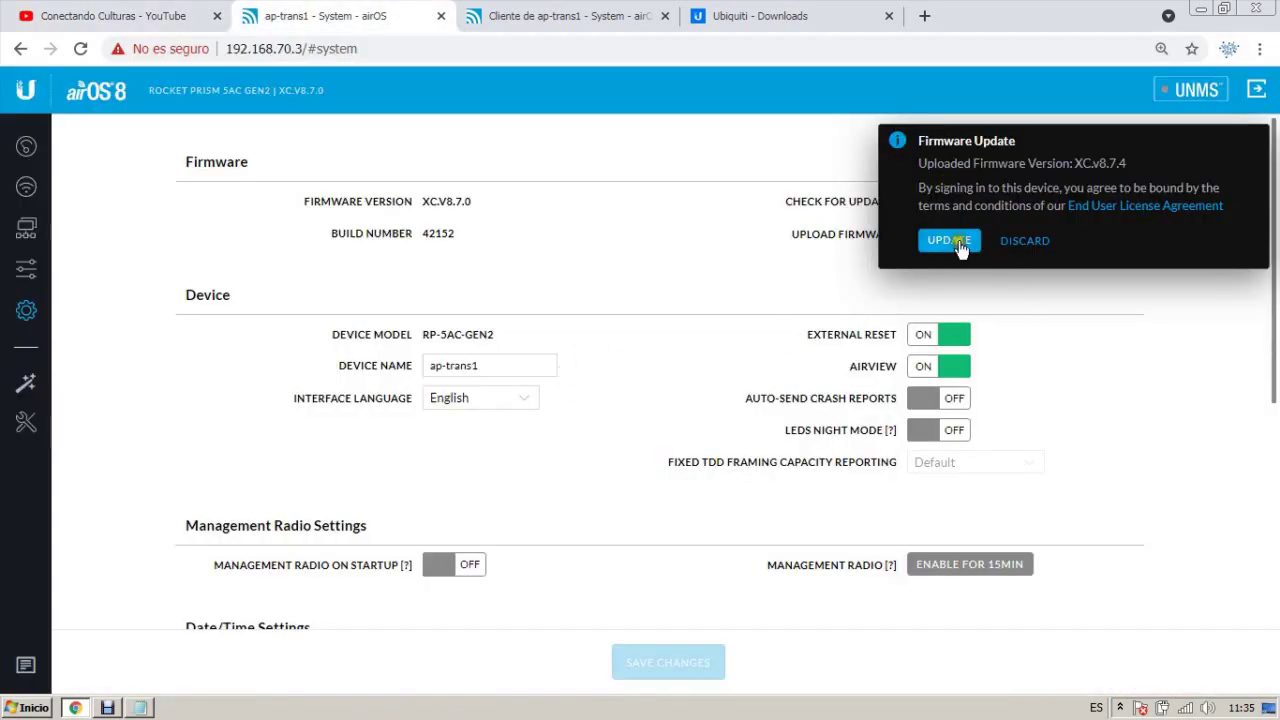
left_click(515, 15)
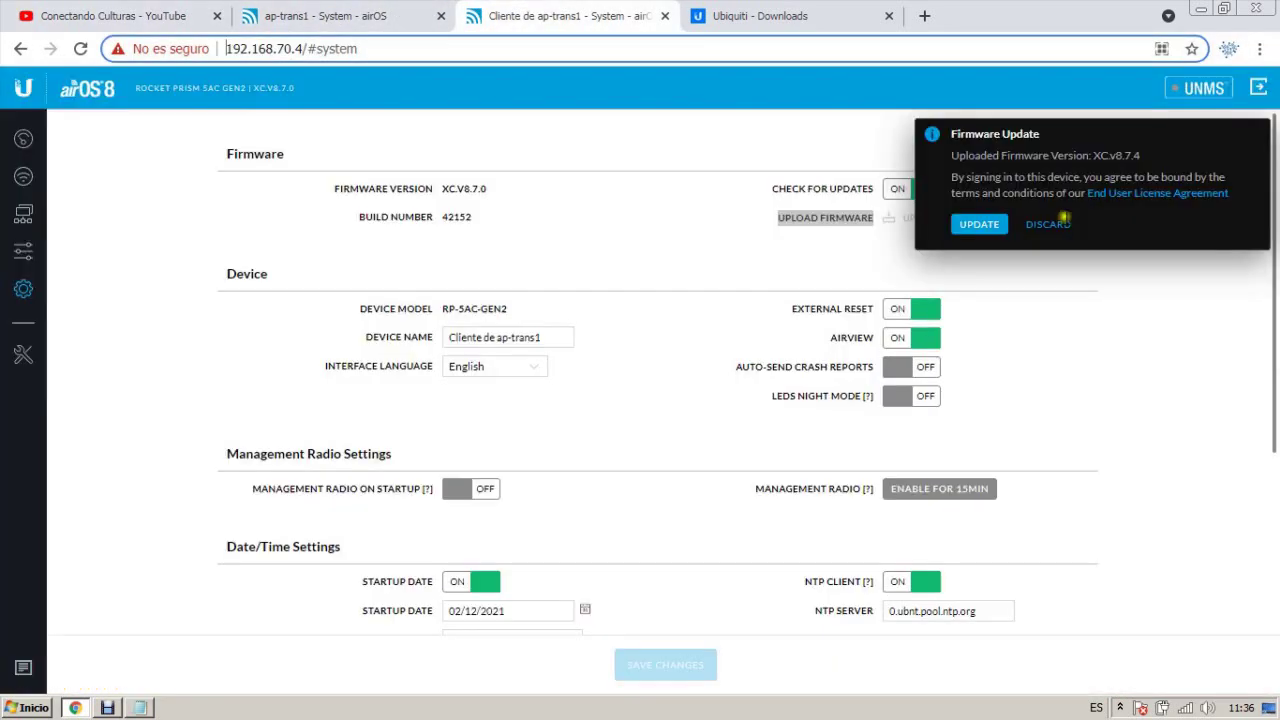
left_click(978, 226)
left_click(320, 15)
left_click(929, 240)
left_click(570, 15)
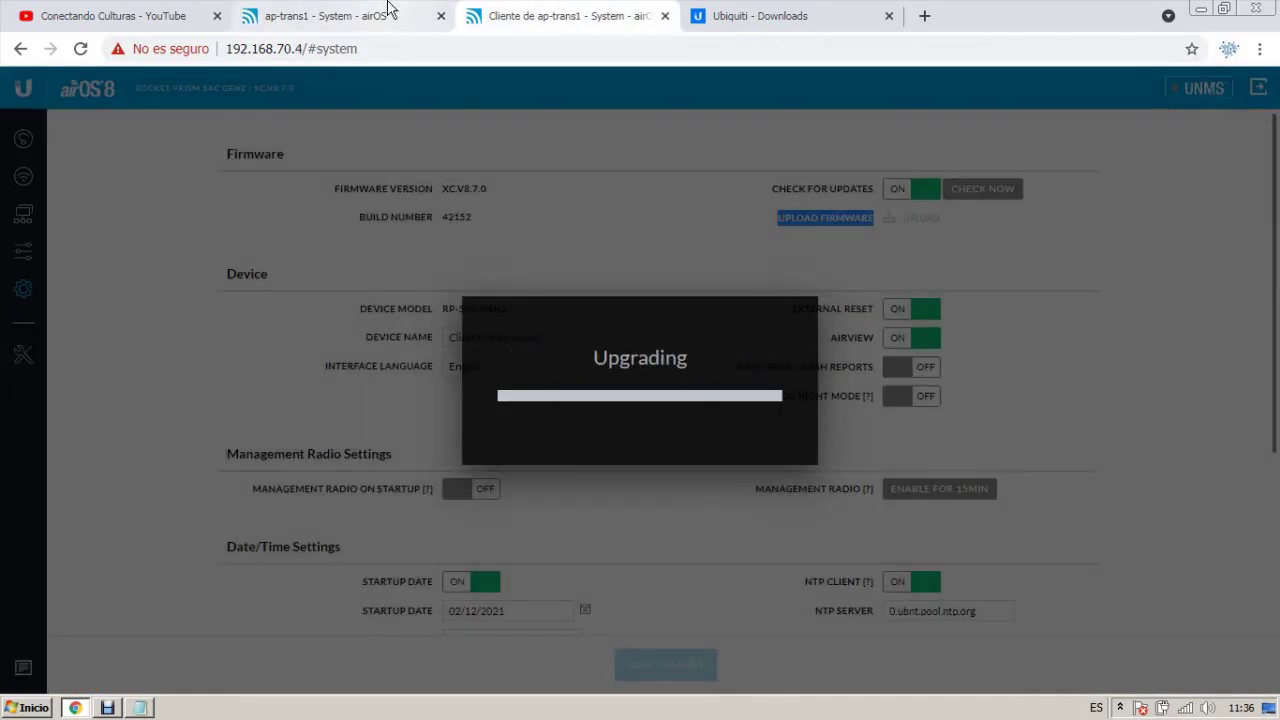
key("ctrl+shift+Tab")
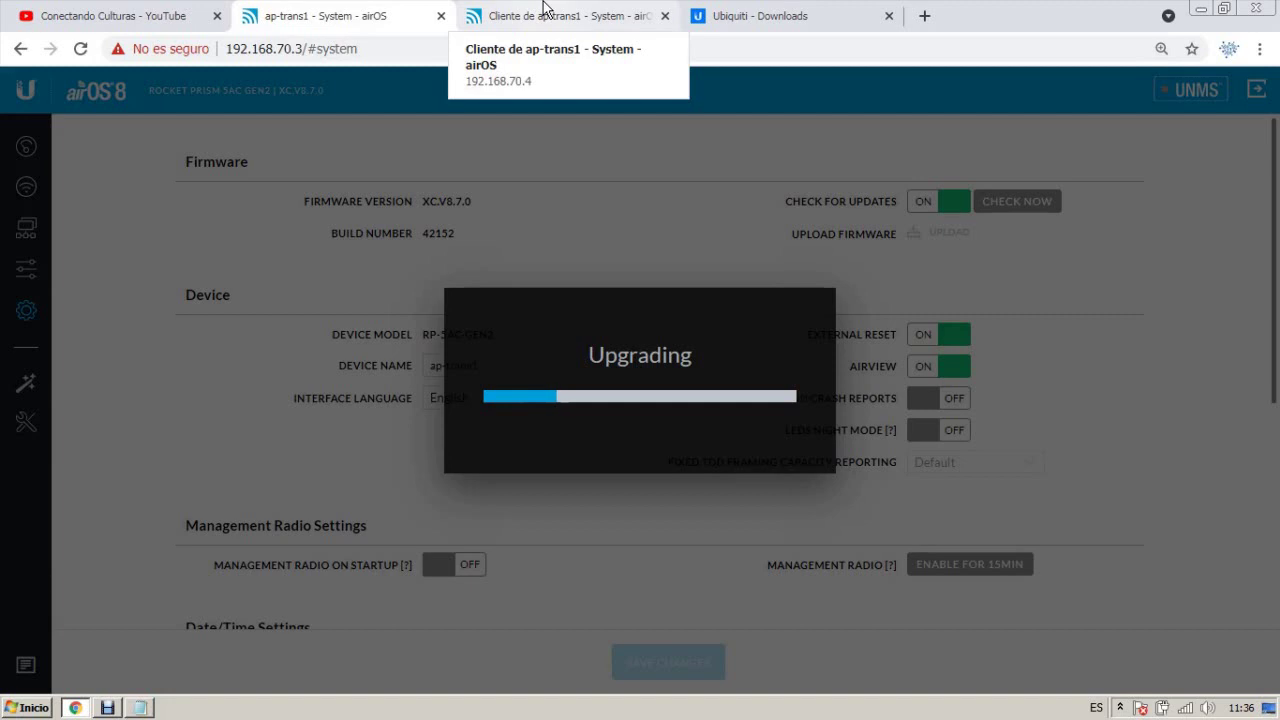
Add the note "0" in quotation marks below the version line in Notepad.
left_click(180, 16)
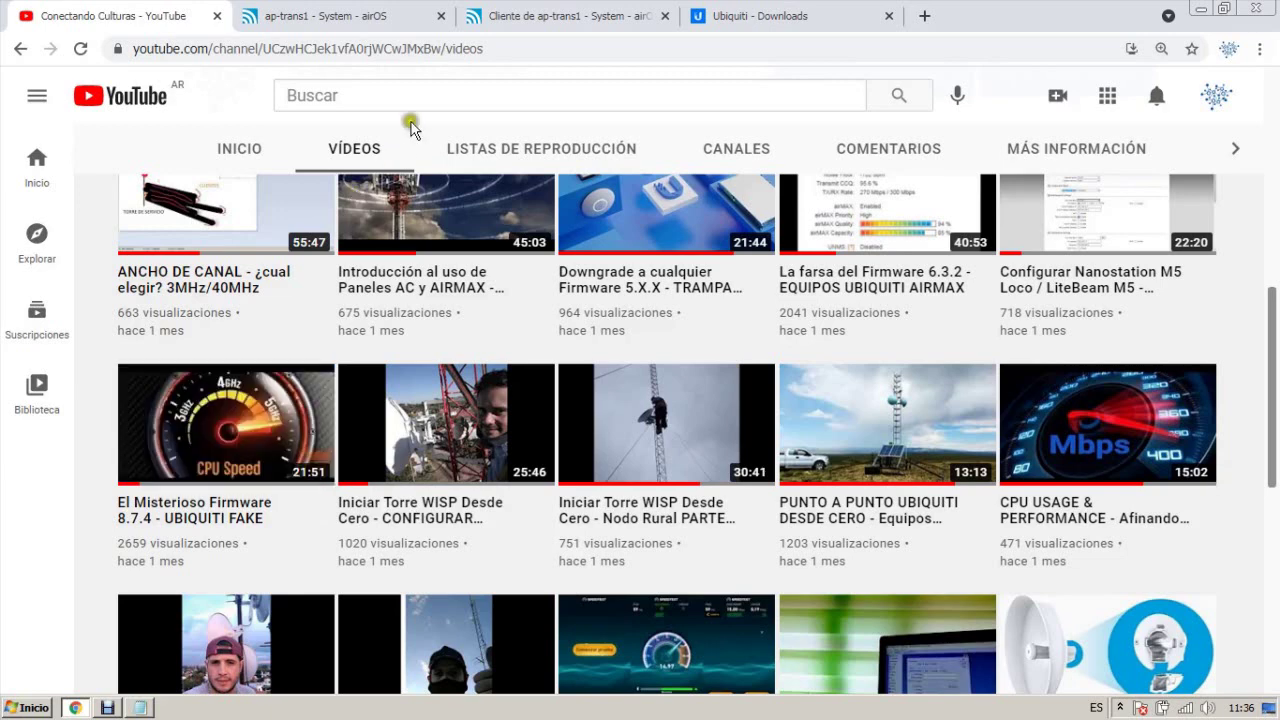
left_click(145, 707)
left_click(1123, 288)
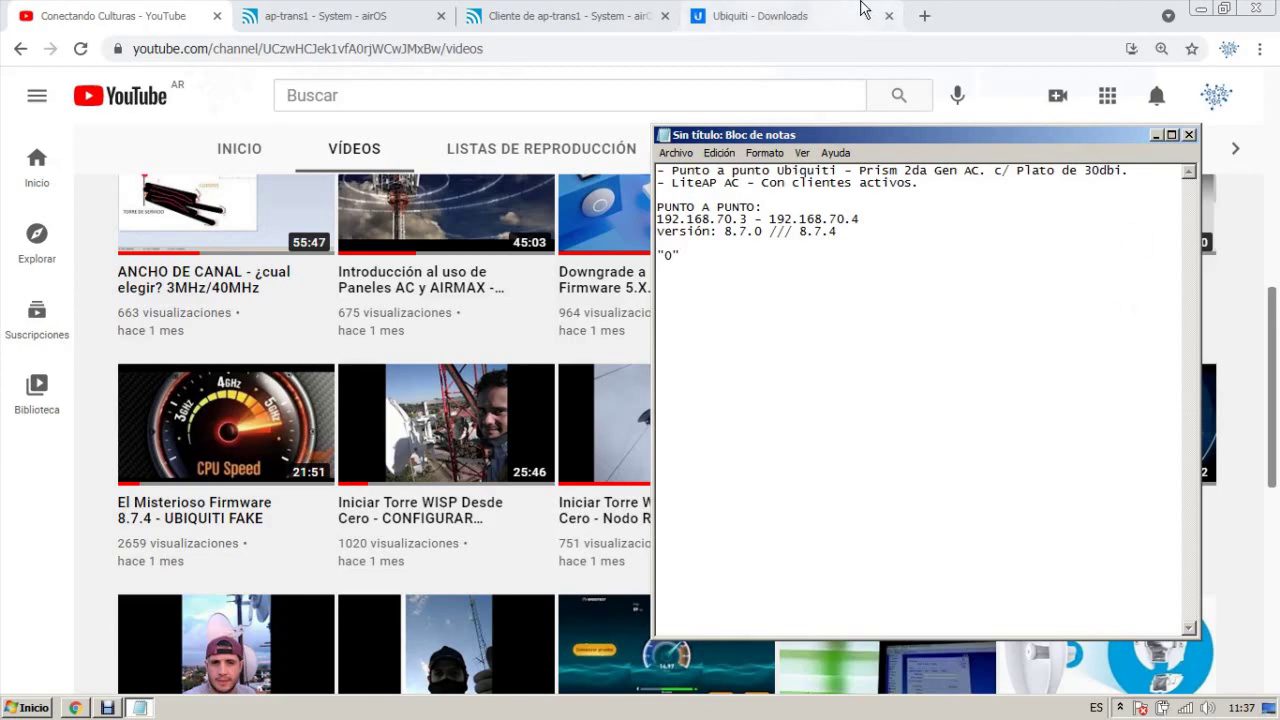
Check the upgrade progress of the Cliente de ap-trans1 and ap-trans1 radios in the browser.
left_click(606, 8)
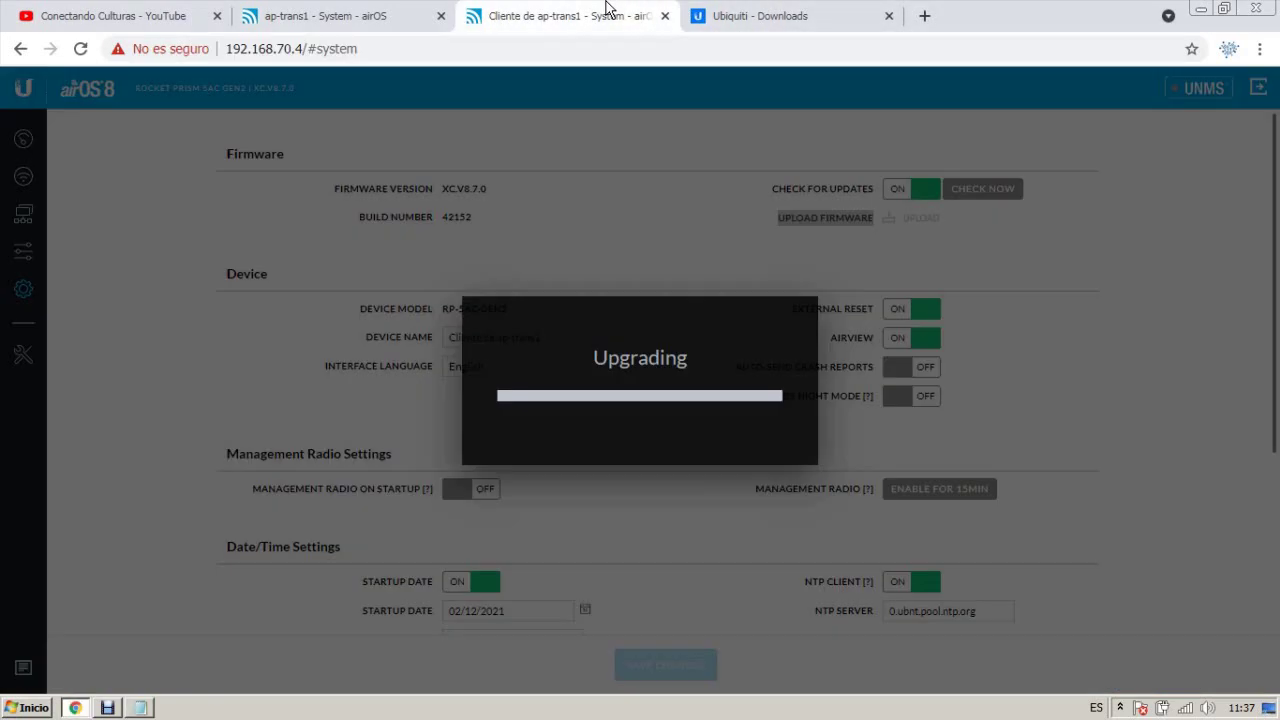
left_click(402, 12)
left_click(112, 16)
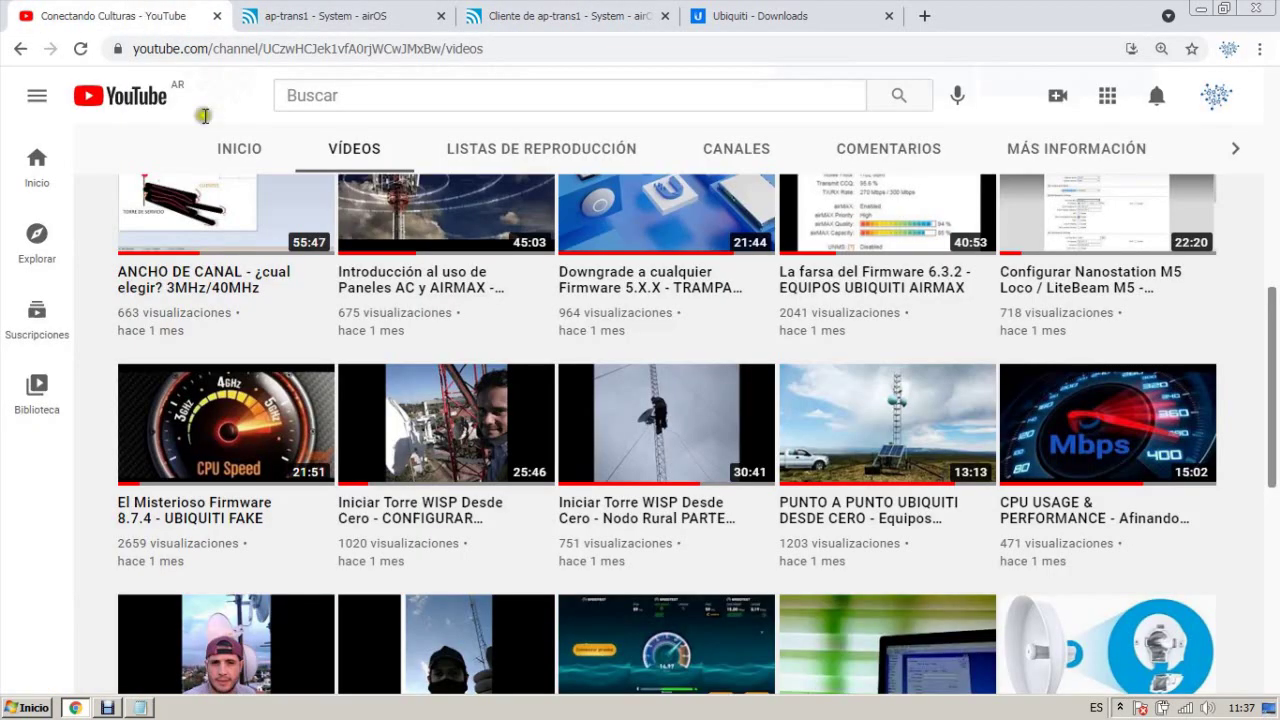
left_click(384, 12)
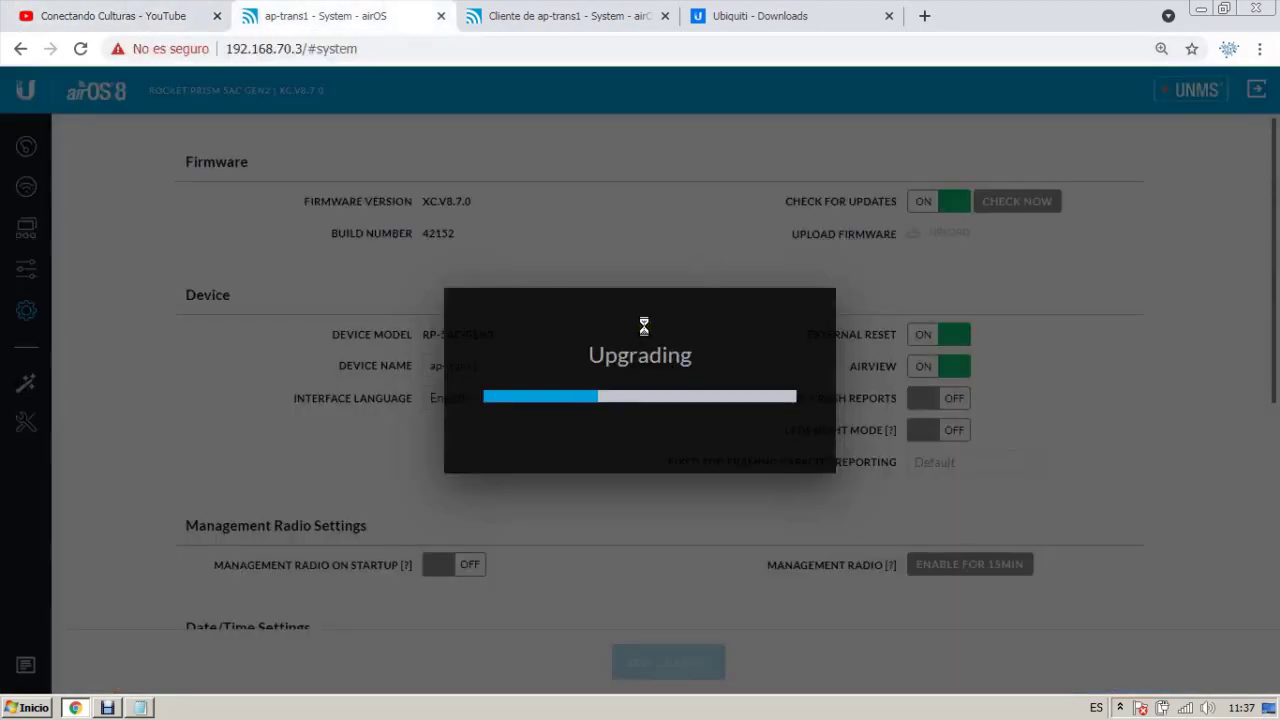
left_click(536, 14)
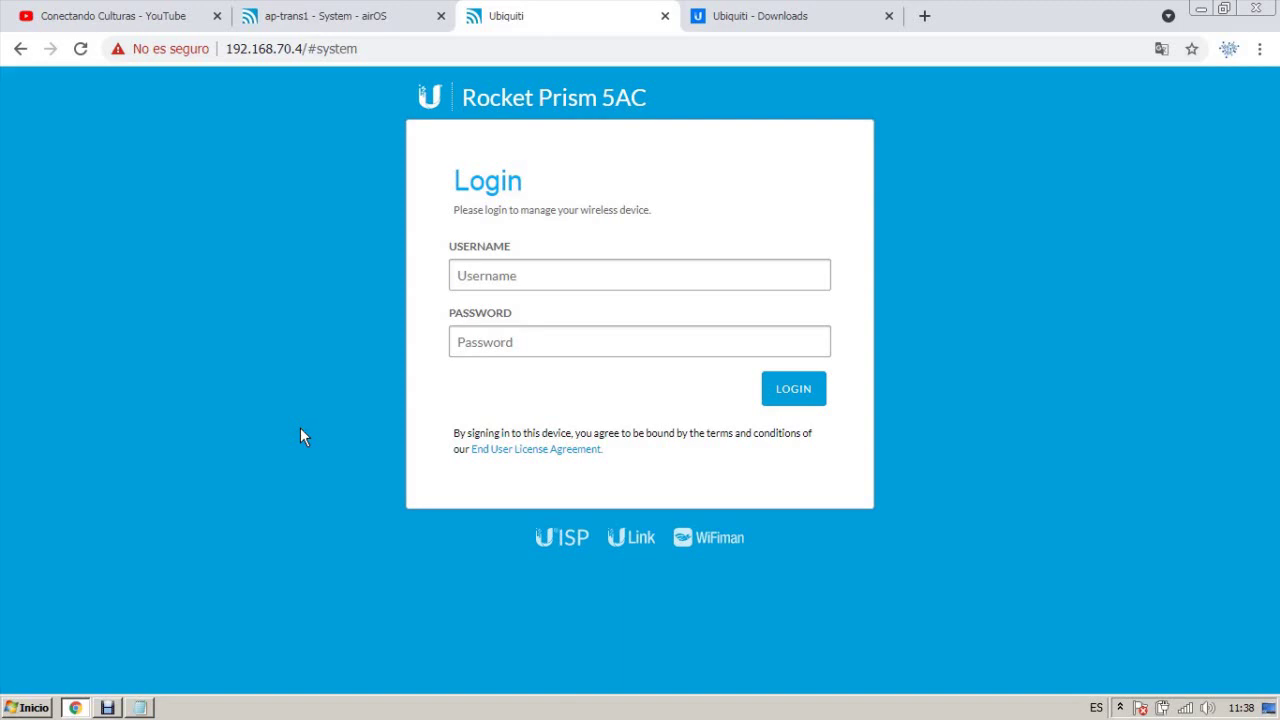
Try to log in to the radio at 192.168.70.4 as admin with the account password.
left_click(520, 274)
type("admin")
key("Tab")
type("ub•••••••••")
key("BackSpace")
key("BackSpace")
key("BackSpace")
key("BackSpace")
key("BackSpace")
key("BackSpace")
key("BackSpace")
key("BackSpace")
key("BackSpace")
key("BackSpace")
type("•••••••••••")
key("Return")
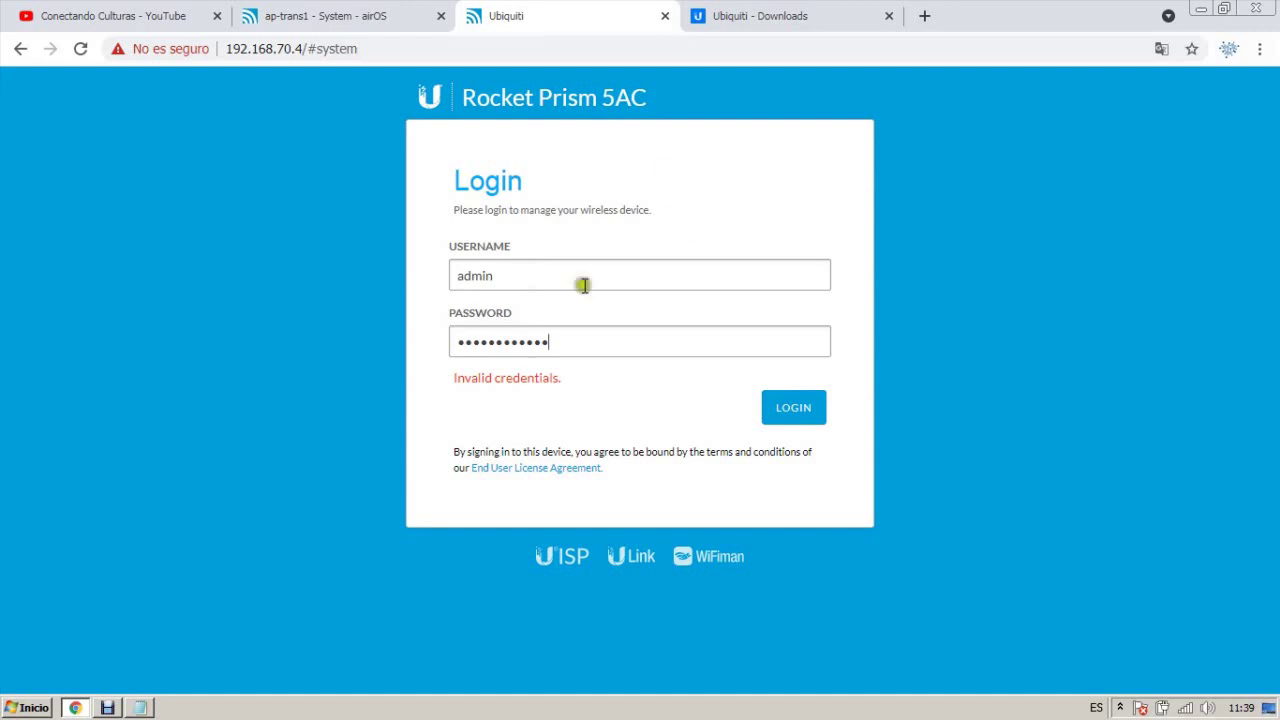
Re-enter the account password to log in to the radio at 192.168.70.4 and dismiss the page translation offer.
double_click(597, 351)
type("•••••••••••")
key("Return")
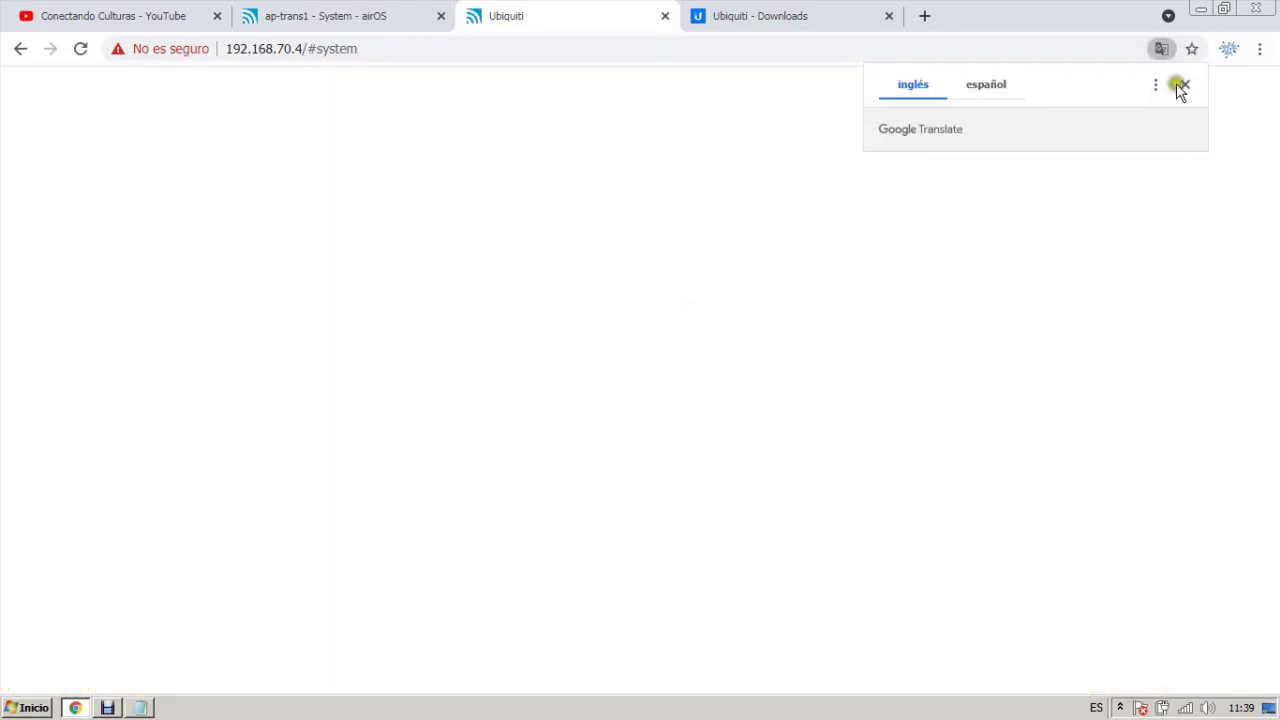
left_click(1182, 86)
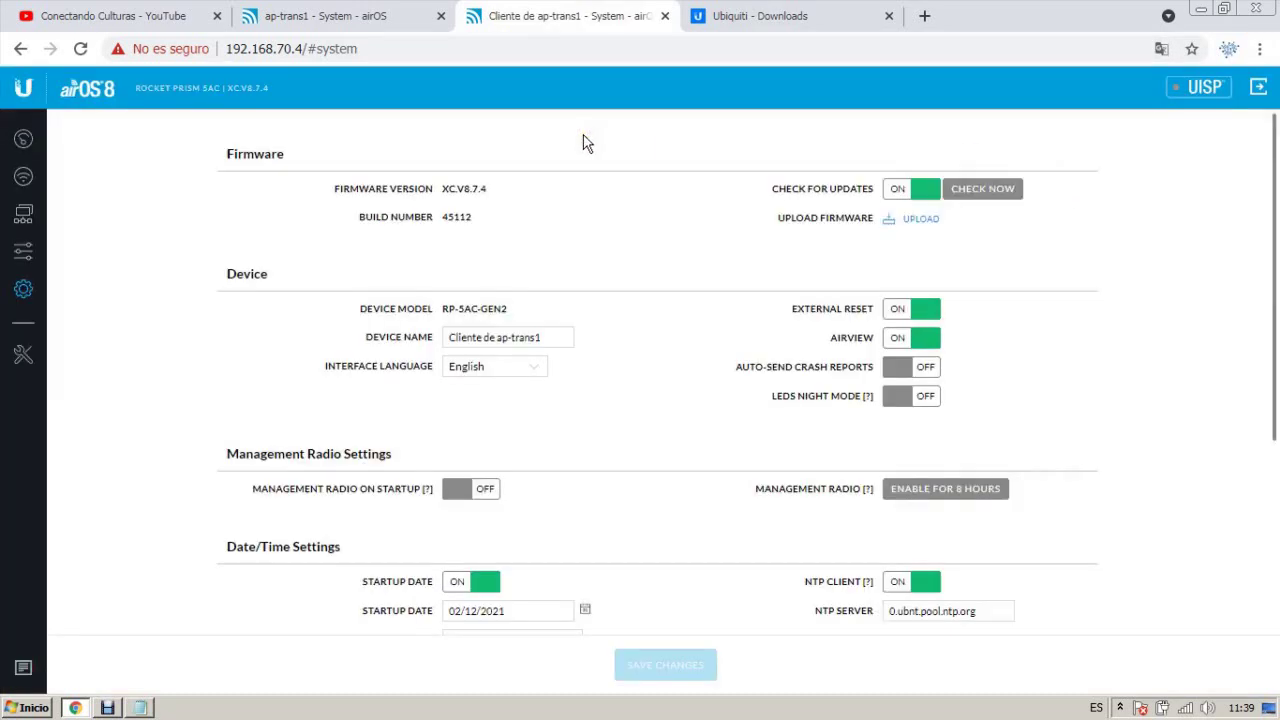
Open the Cliente de ap-trans1 dashboard and examine the throughput capacity and the local and remote signal levels.
left_click(18, 140)
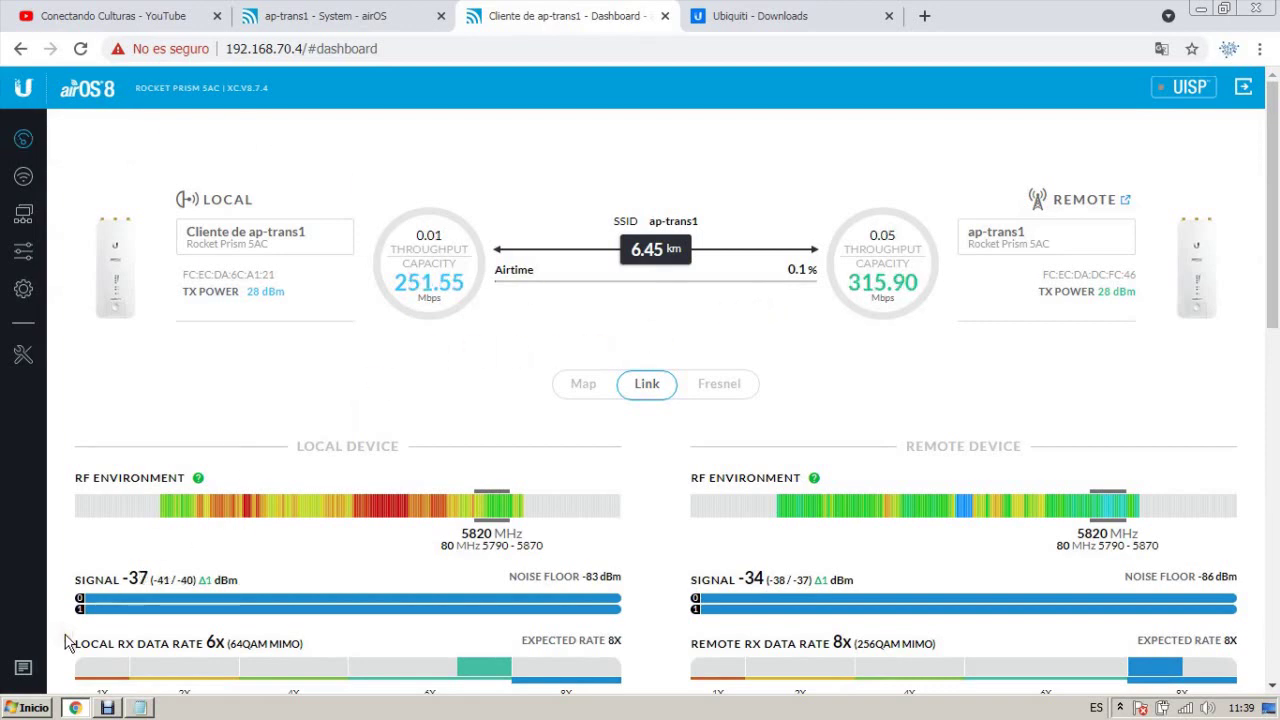
left_click_drag(840, 280, 918, 288)
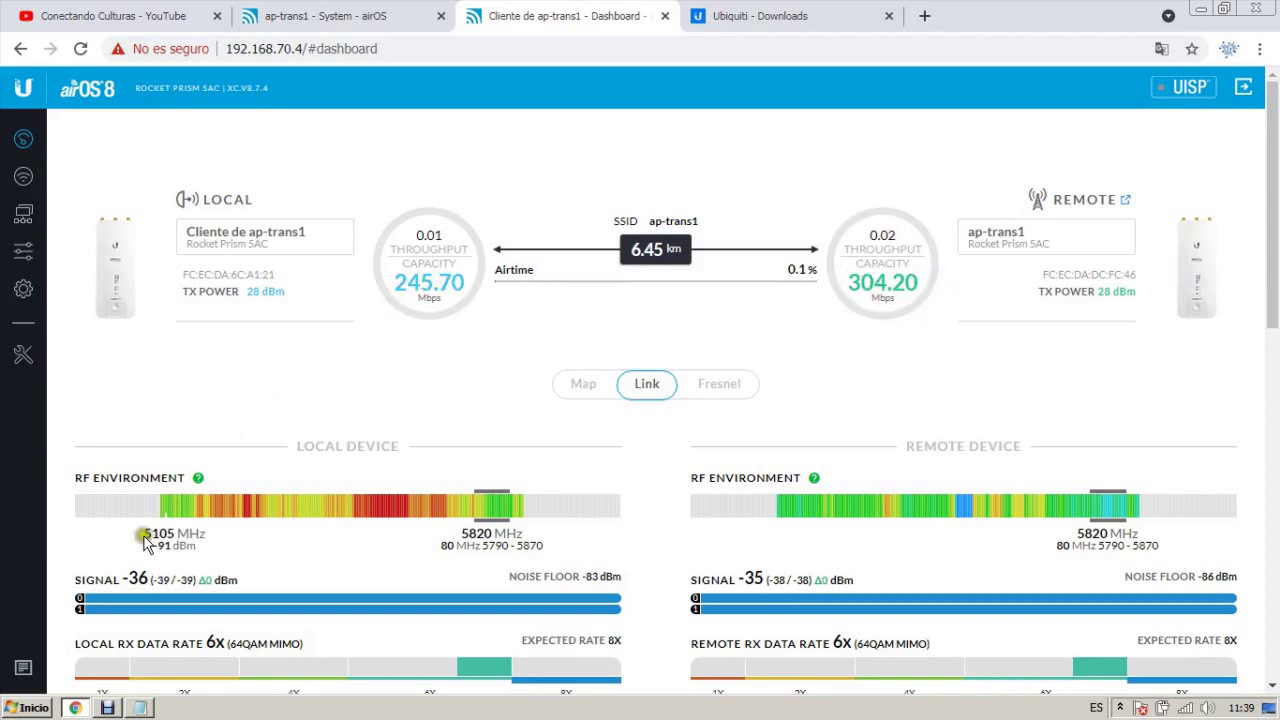
left_click_drag(143, 576, 163, 592)
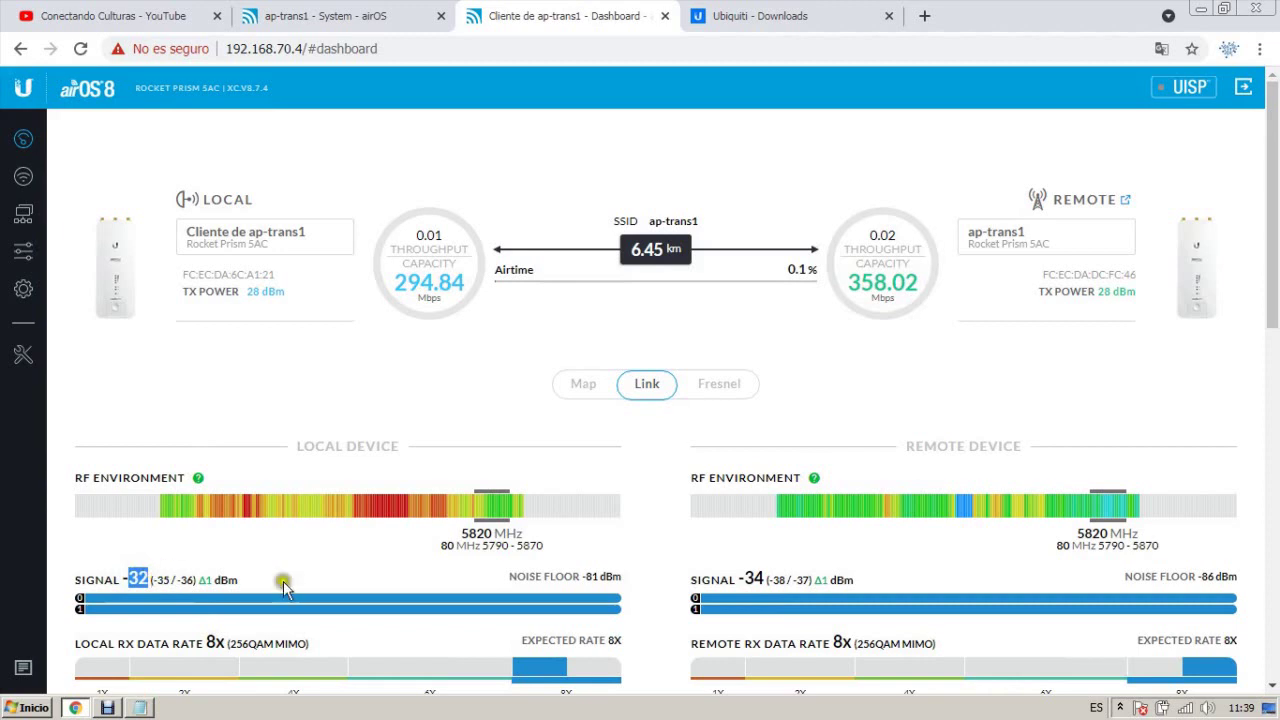
left_click_drag(742, 577, 752, 576)
mouse_move(137, 577)
left_mouse_down()
mouse_move(155, 592)
mouse_move(145, 595)
left_mouse_up()
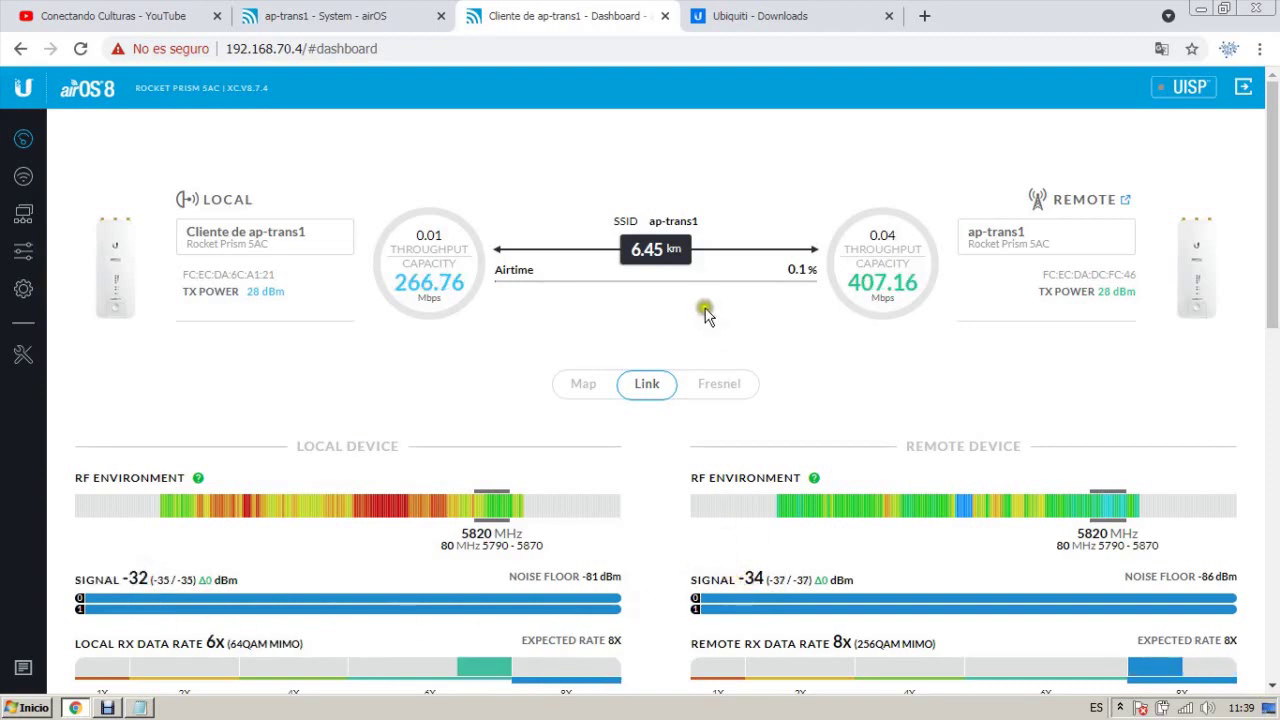
Open the ap-trans1 dashboard and examine its local signal level and throughput capacity.
left_click(282, 16)
left_click(25, 148)
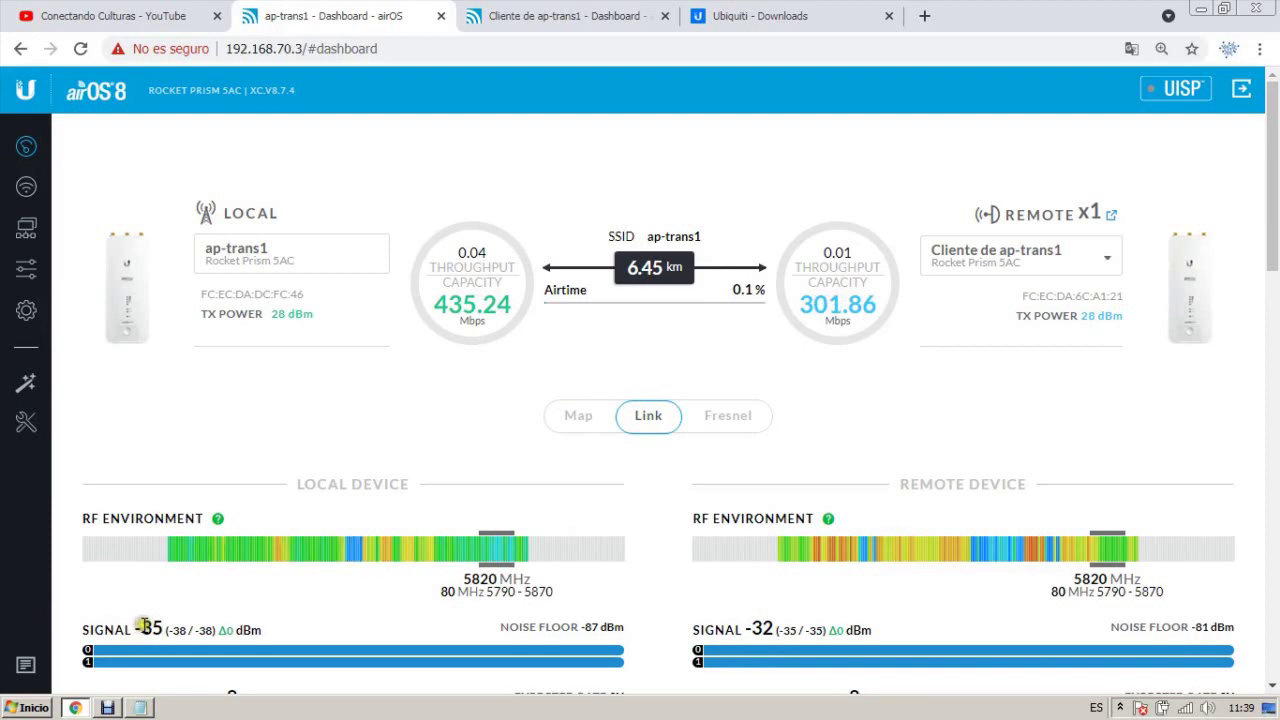
left_click_drag(141, 627, 165, 615)
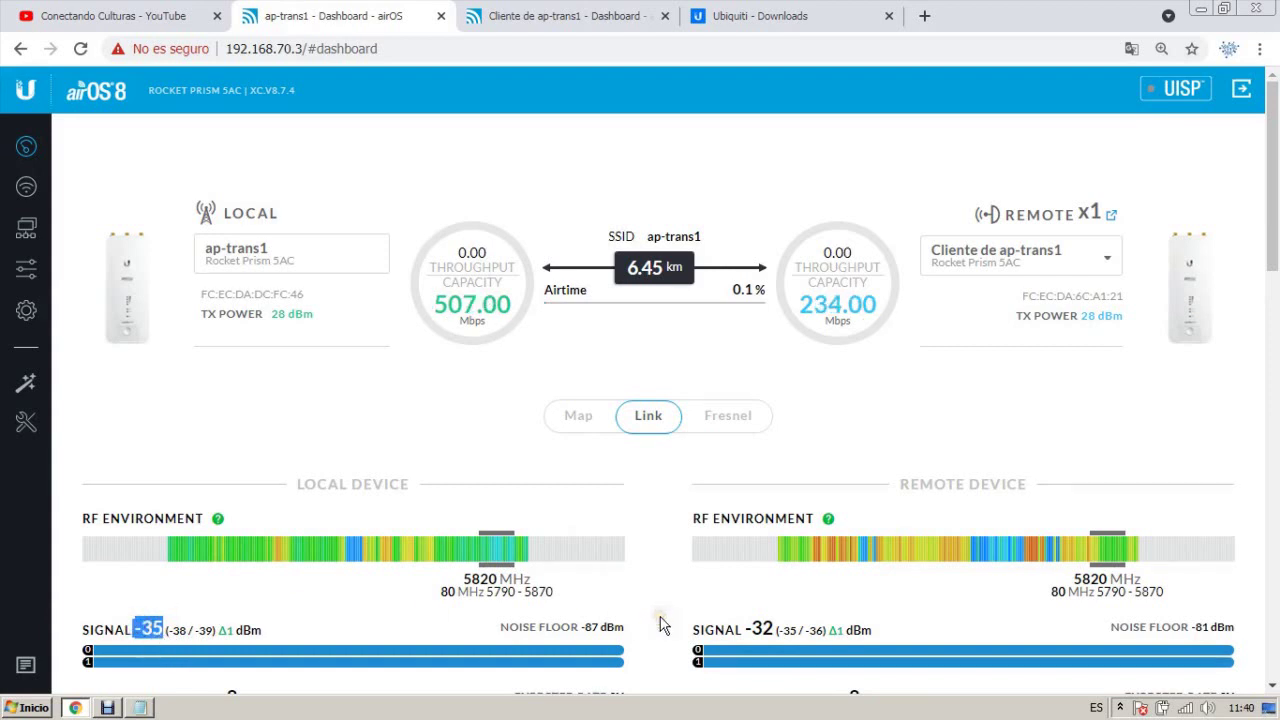
left_click(440, 307)
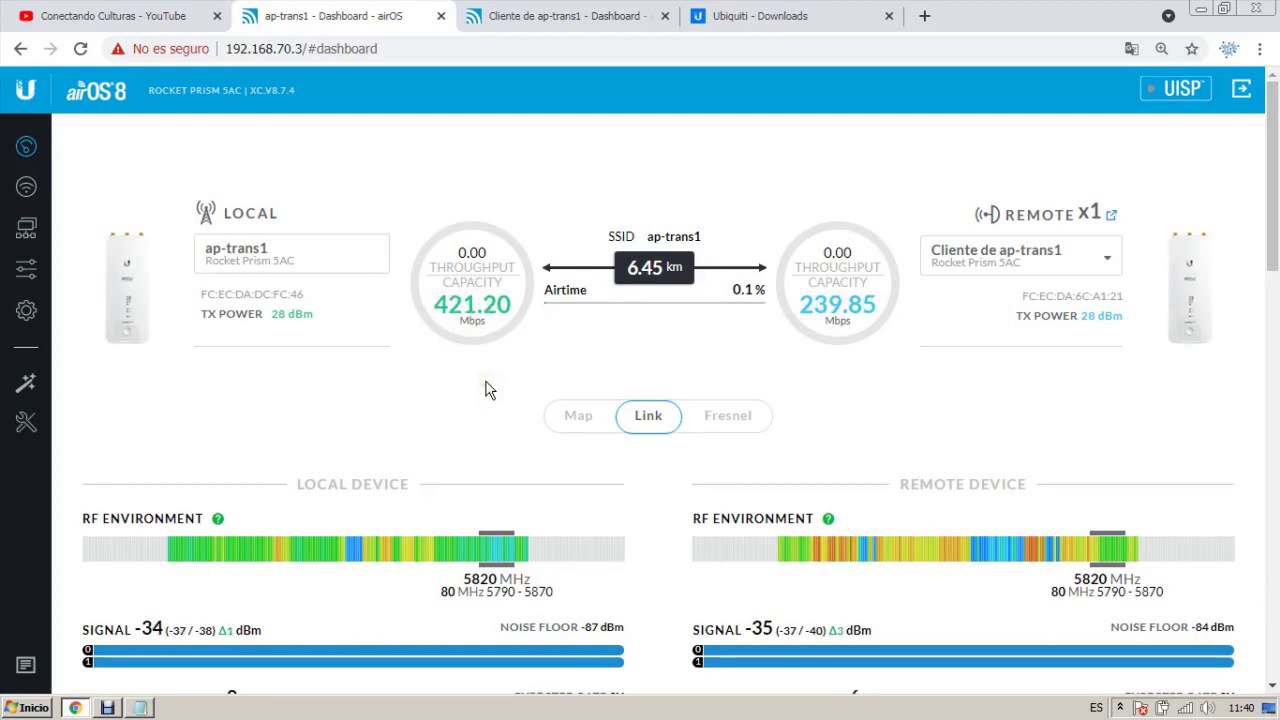
Review the data rates and capacity charts on the Cliente de ap-trans1 dashboard, and check version 8.7.4 in the Notepad notes.
left_click(520, 12)
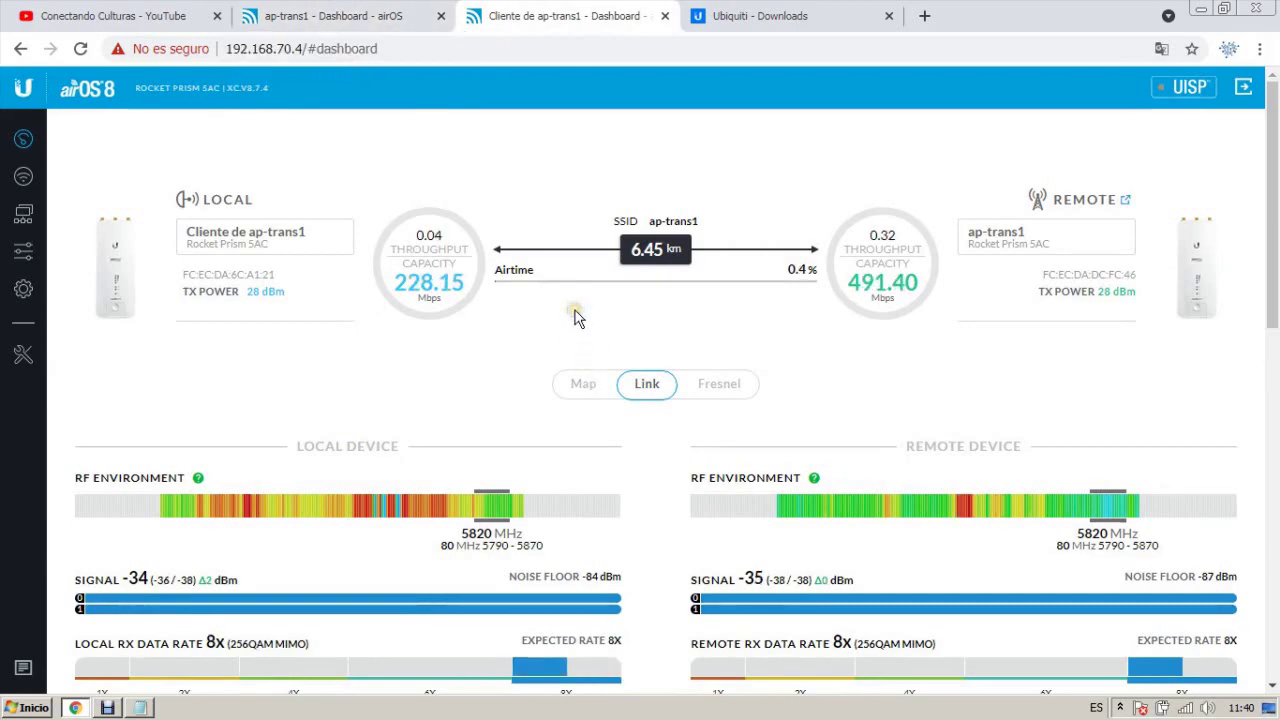
scroll(578, 318, "down", 1)
scroll(578, 318, "down", 2)
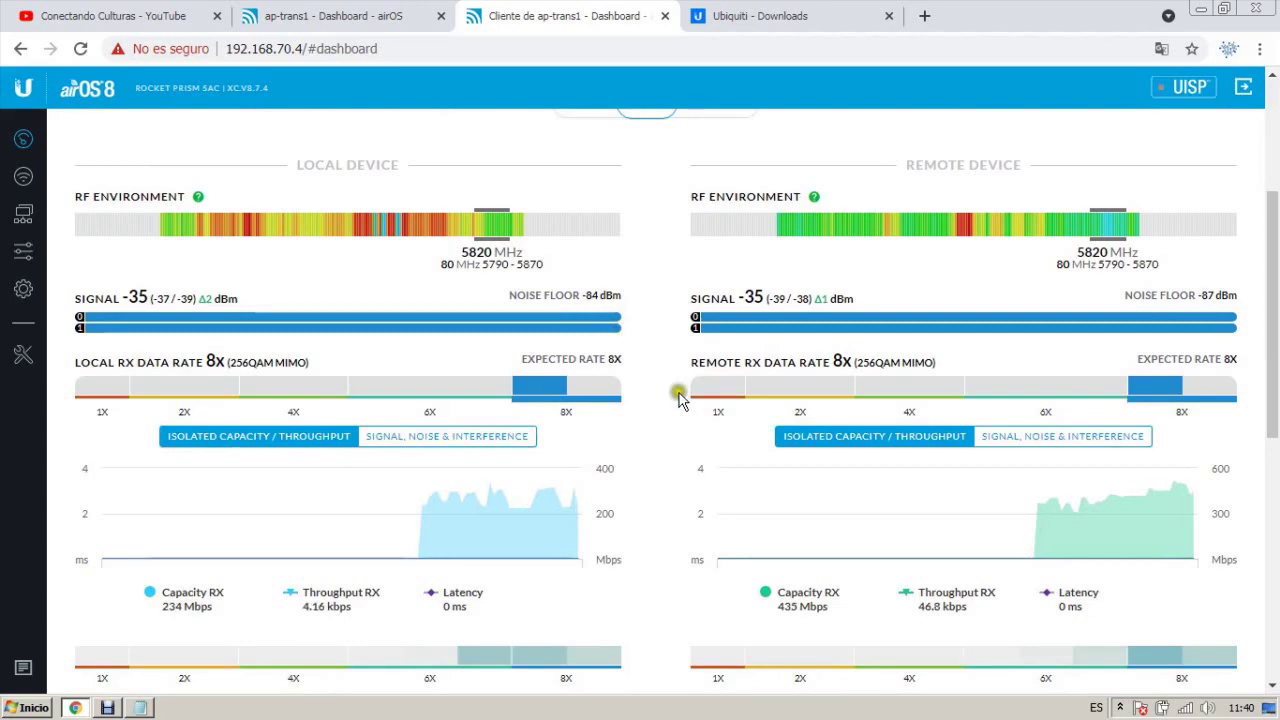
scroll(663, 478, "up", 3)
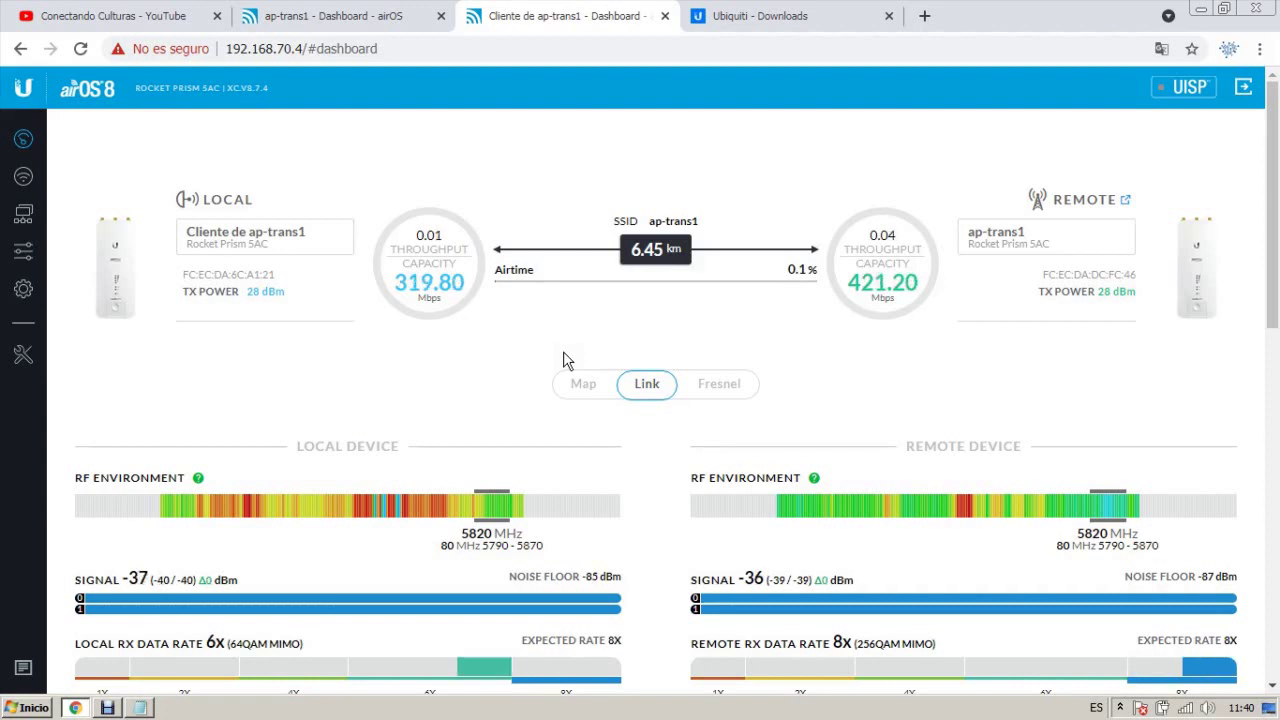
left_click(150, 708)
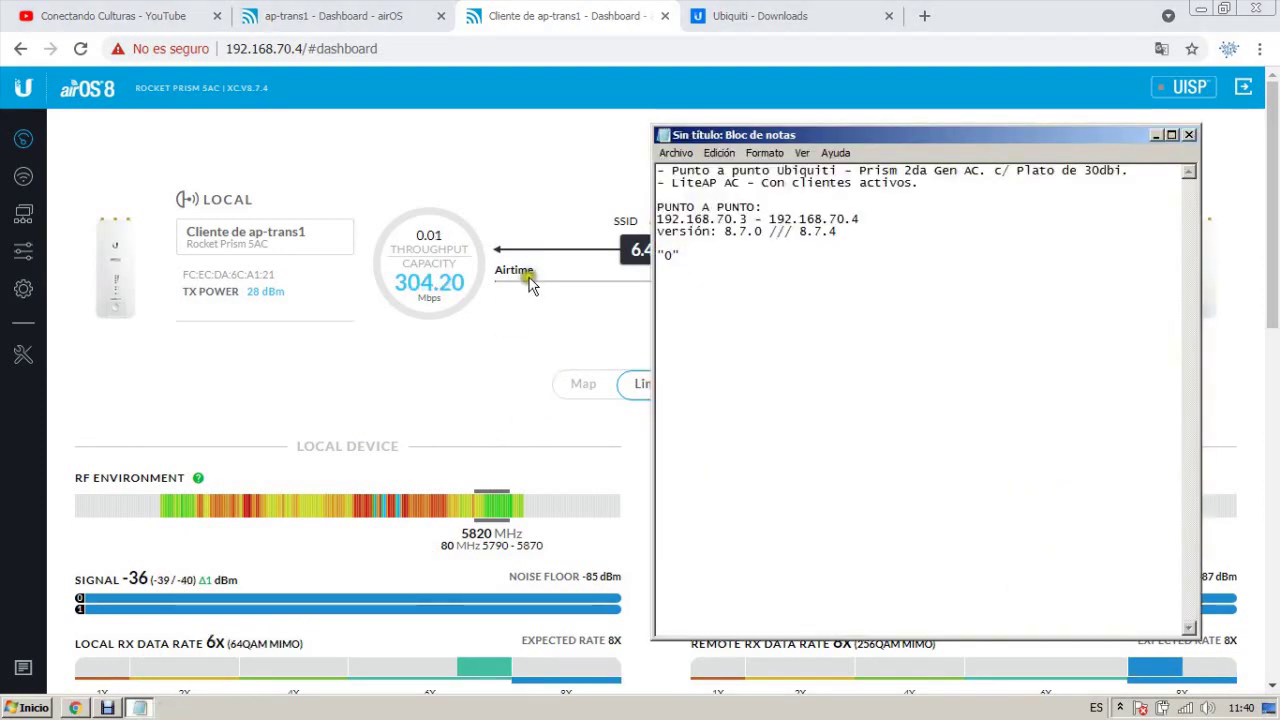
left_click_drag(800, 231, 840, 234)
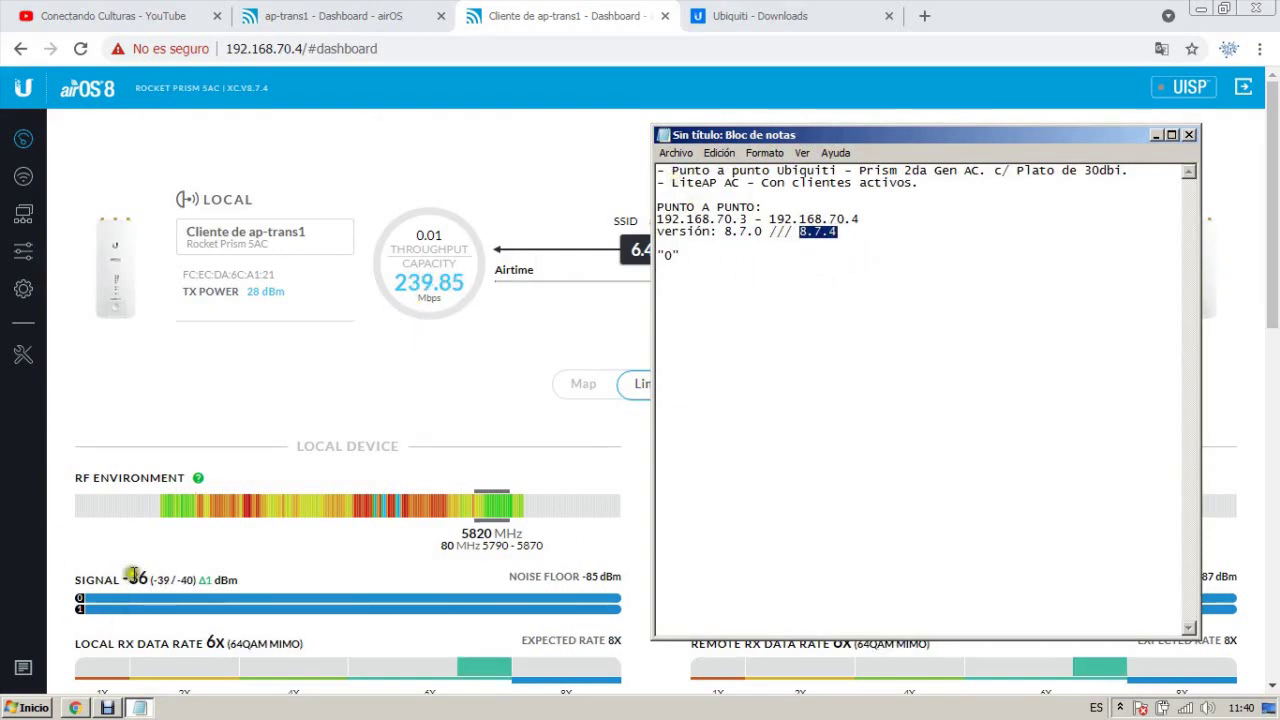
Examine the local signal level on the Cliente de ap-trans1 dashboard.
left_click(137, 582)
triple_click(140, 580)
double_click(135, 578)
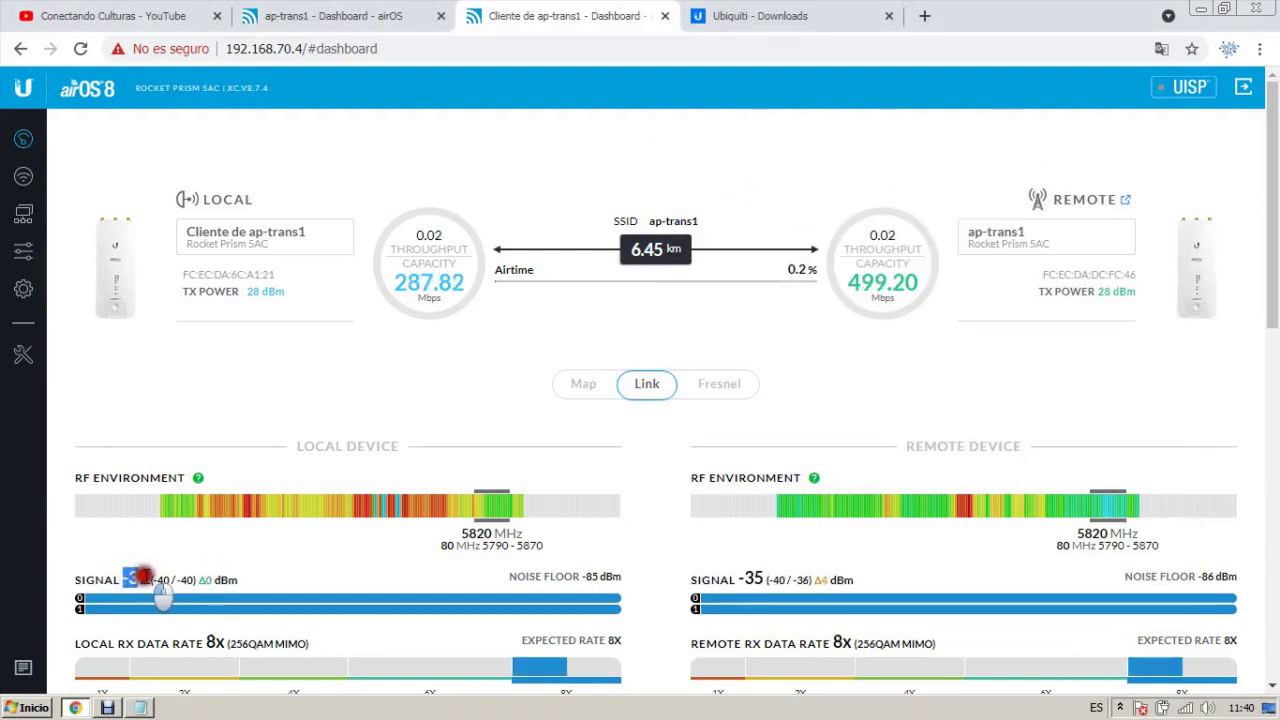
left_click_drag(137, 580, 100, 577)
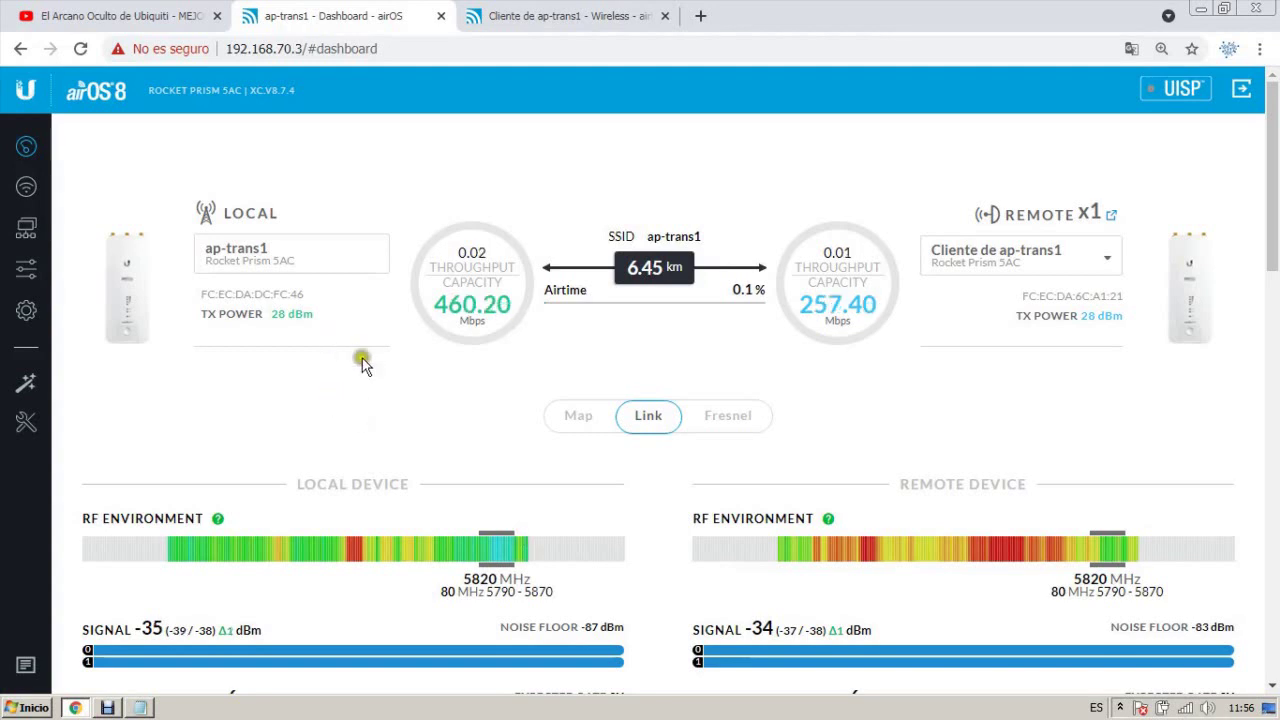
Check the firmware version, local and remote signal levels, and remote throughput capacity on the ap-trans1 dashboard.
left_click(272, 90)
left_click_drag(272, 90, 260, 122)
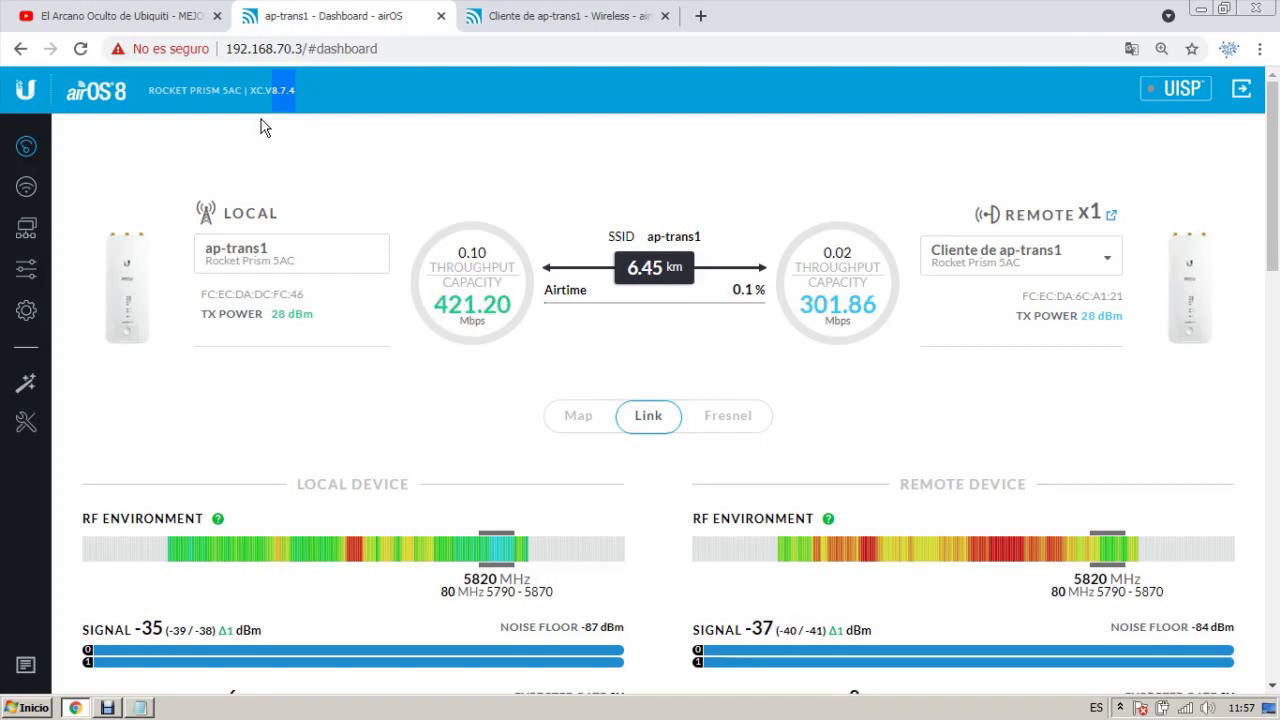
double_click(150, 628)
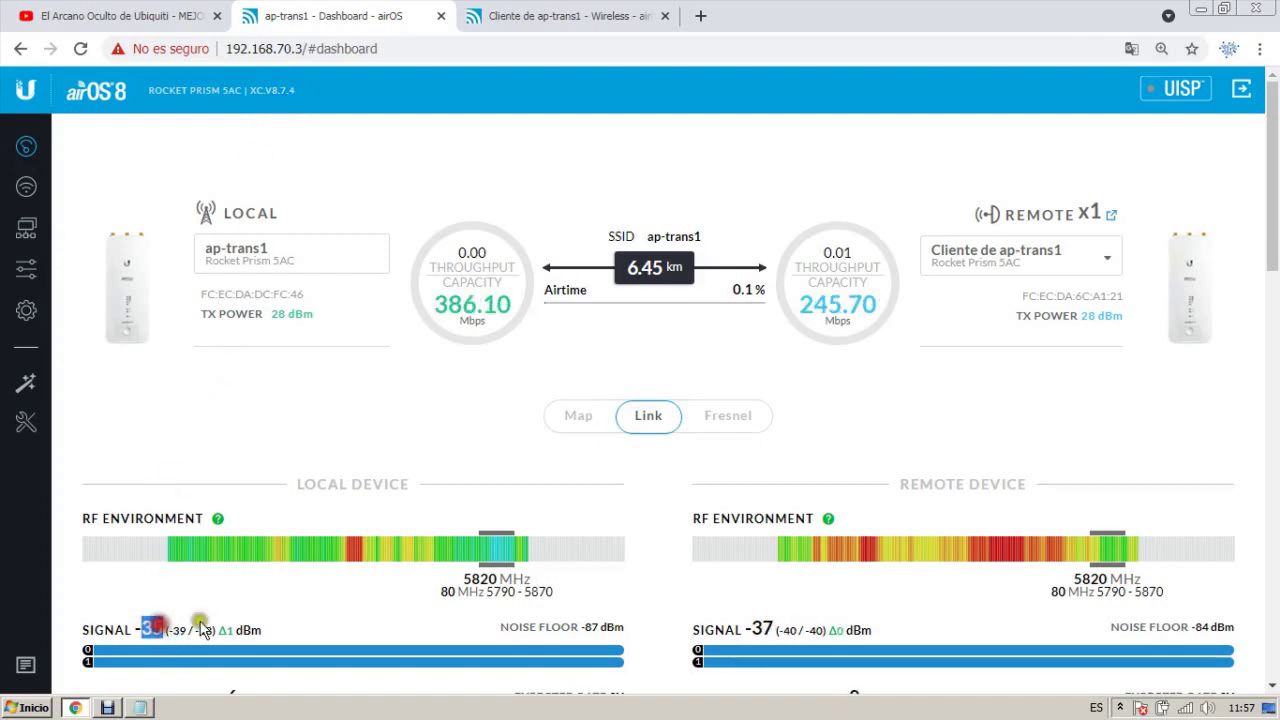
double_click(760, 628)
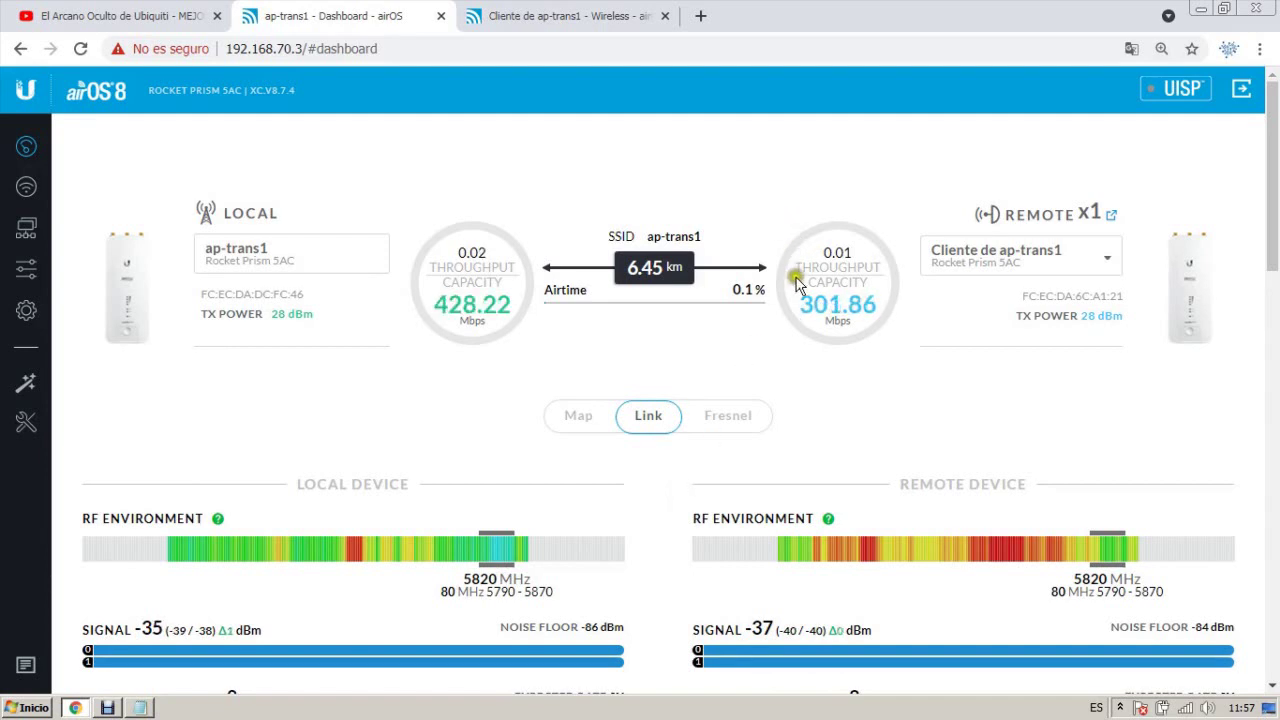
left_click_drag(803, 305, 888, 306)
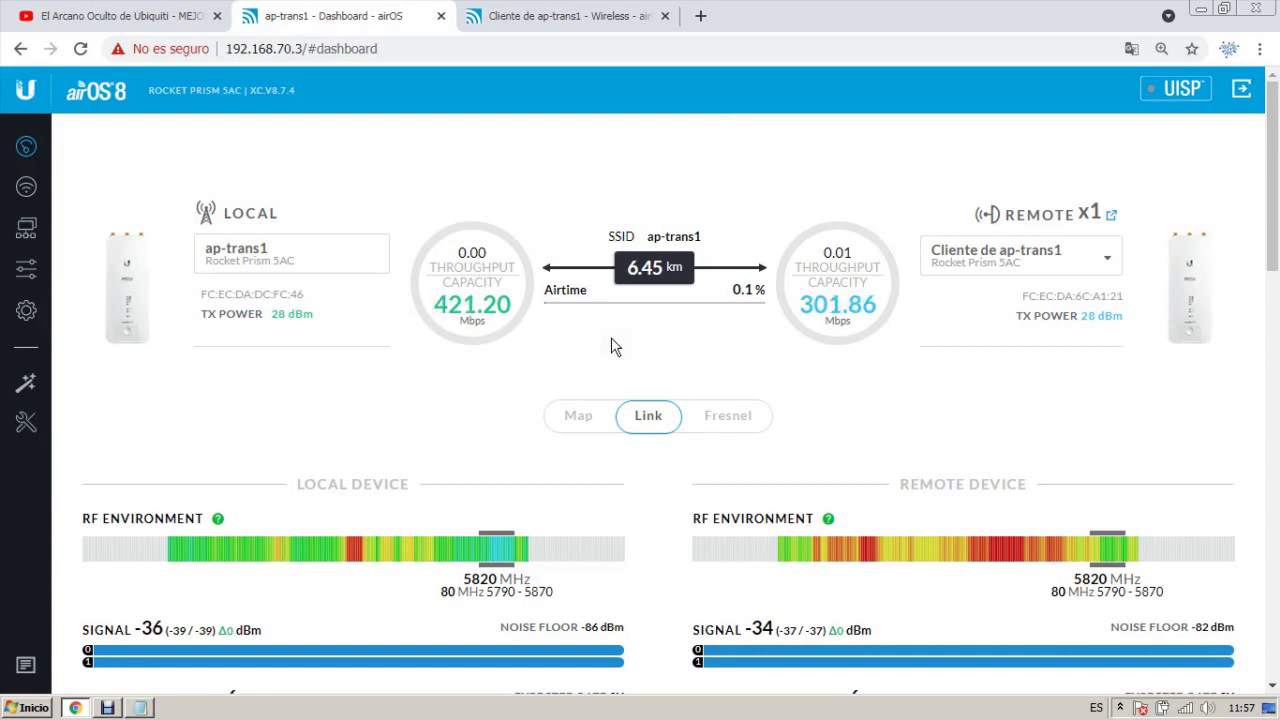
Review the PAP "Alternative" line in the Notepad notes and return to the ap-trans1 dashboard.
left_click(140, 707)
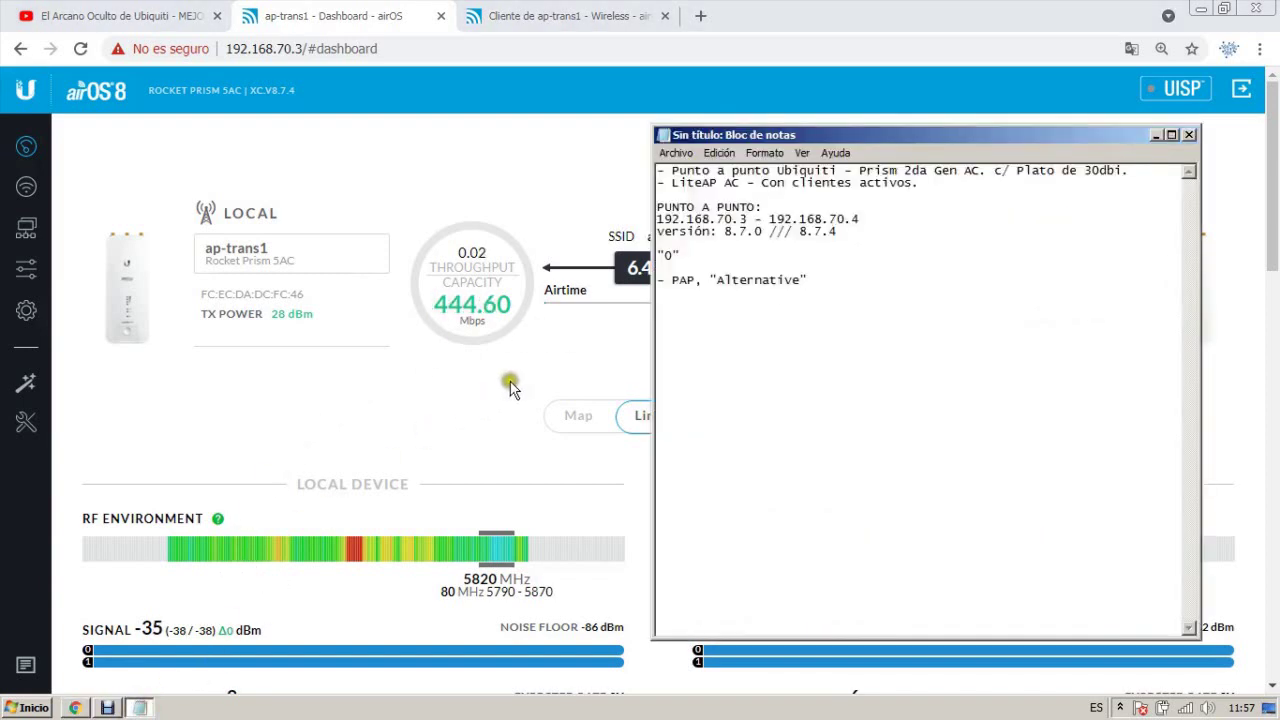
double_click(676, 280)
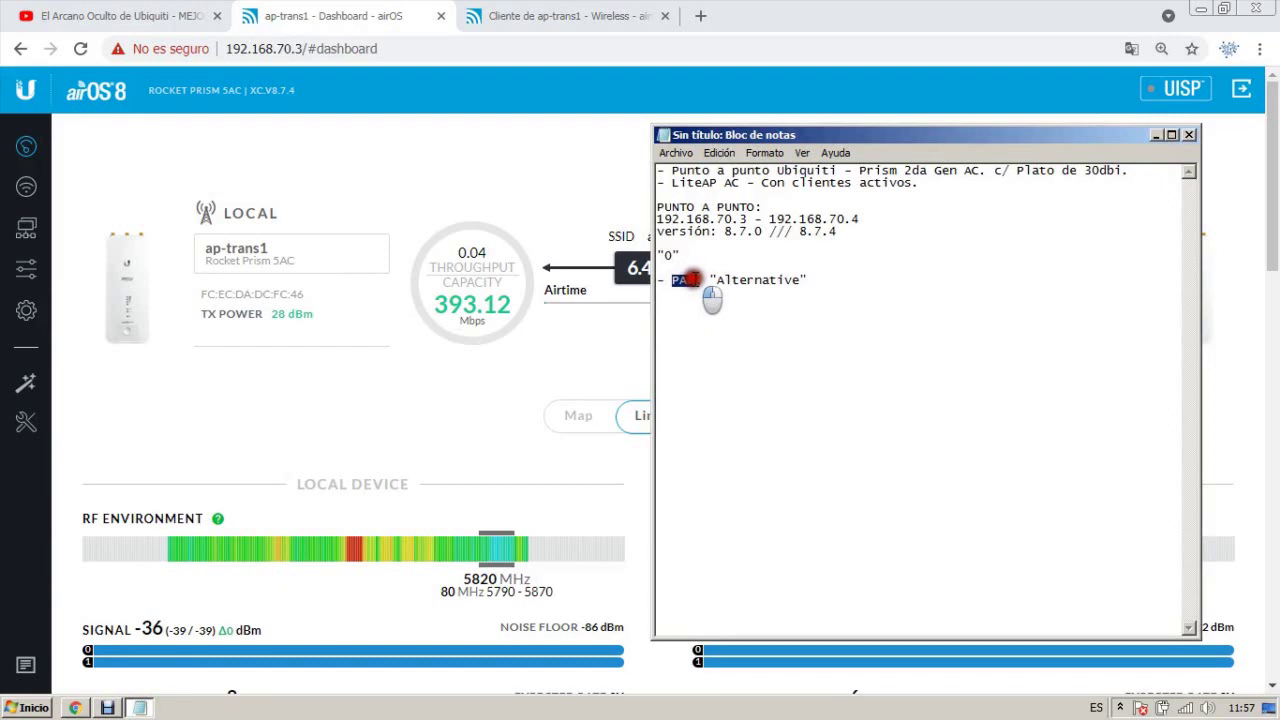
left_click_drag(716, 281, 796, 279)
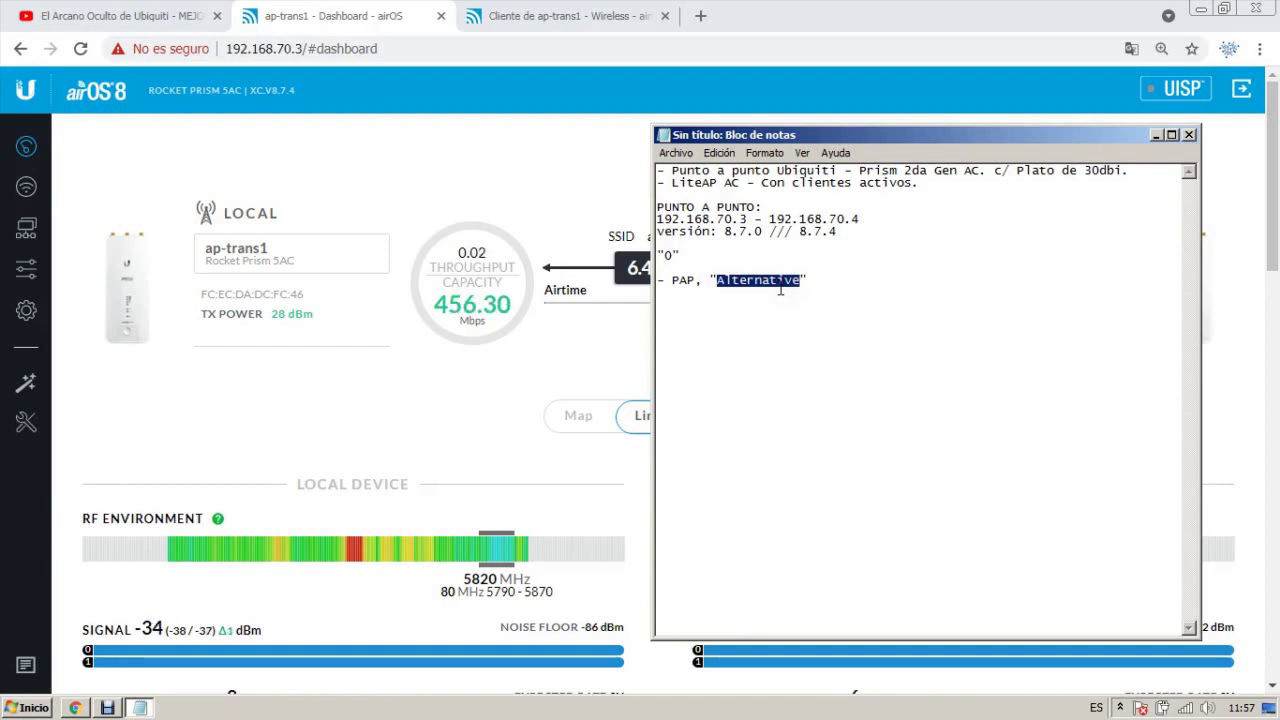
left_click_drag(771, 135, 630, 74)
left_click(672, 220)
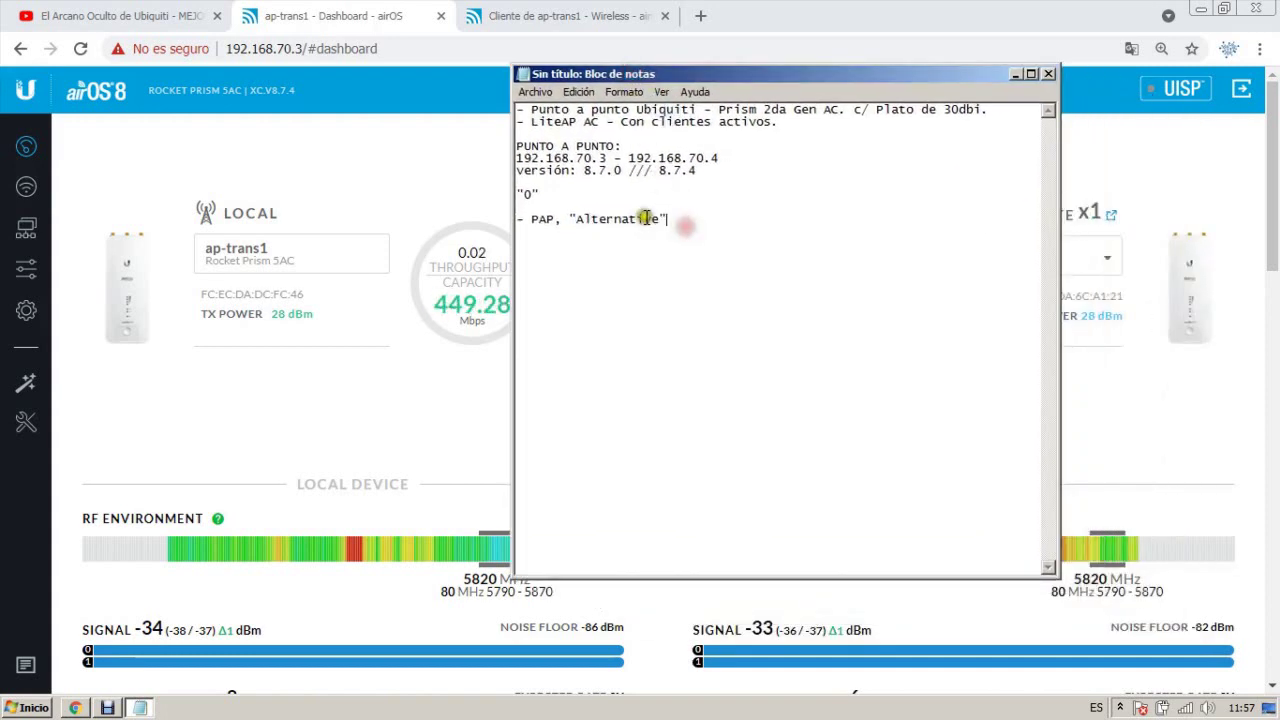
left_click(377, 194)
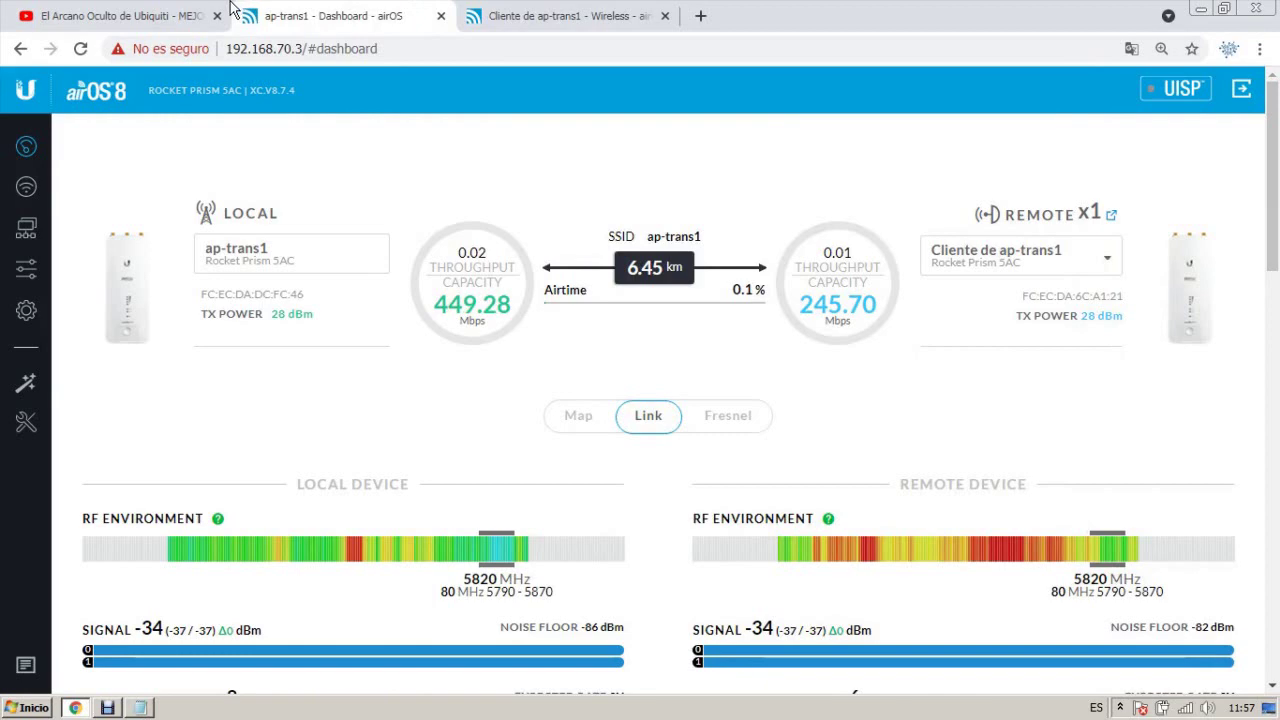
Play the YouTube video "El Arcano Oculto de Ubiquiti" up to its before-and-after radio comparison, pause it there, and highlight the video title.
left_click(88, 10)
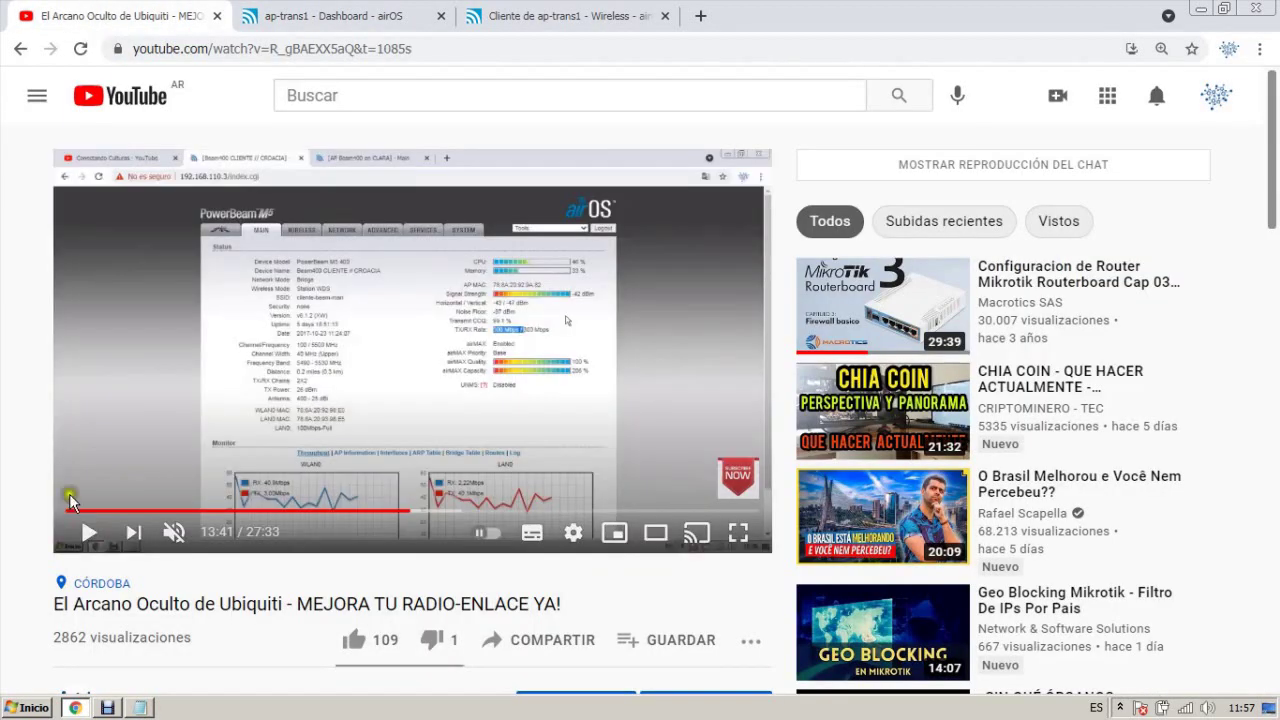
left_click(92, 533)
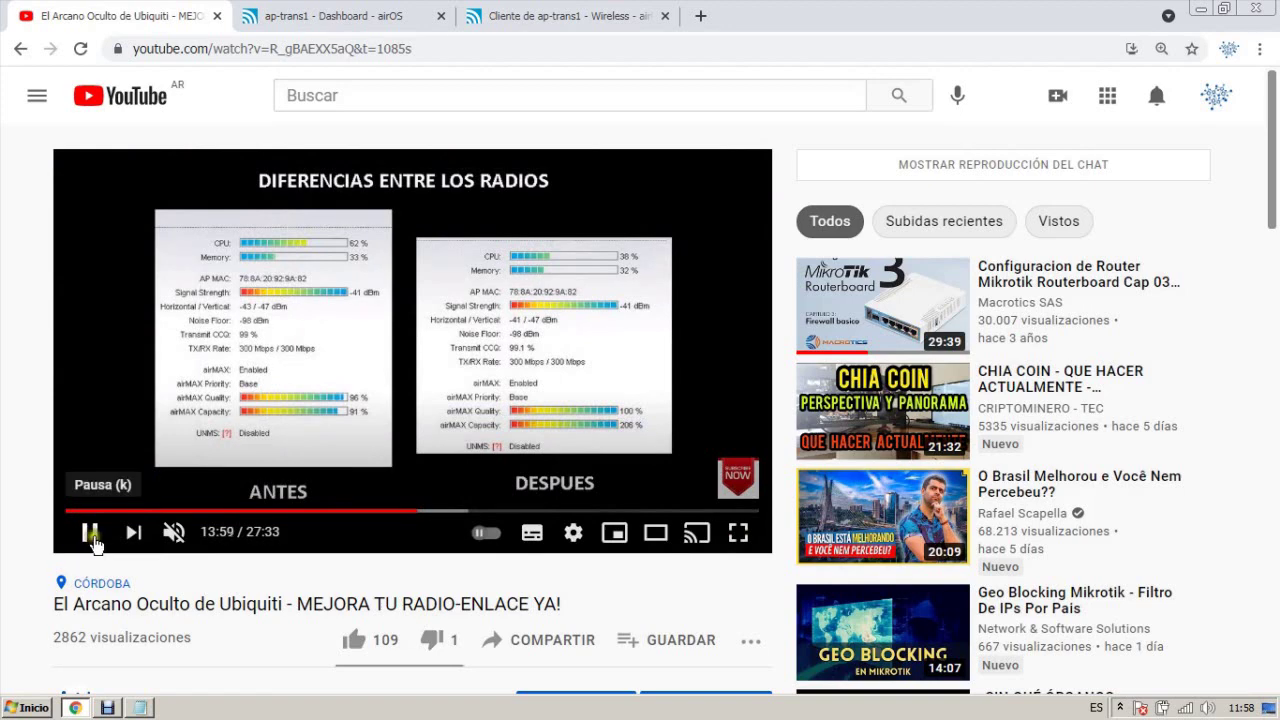
left_click(87, 540)
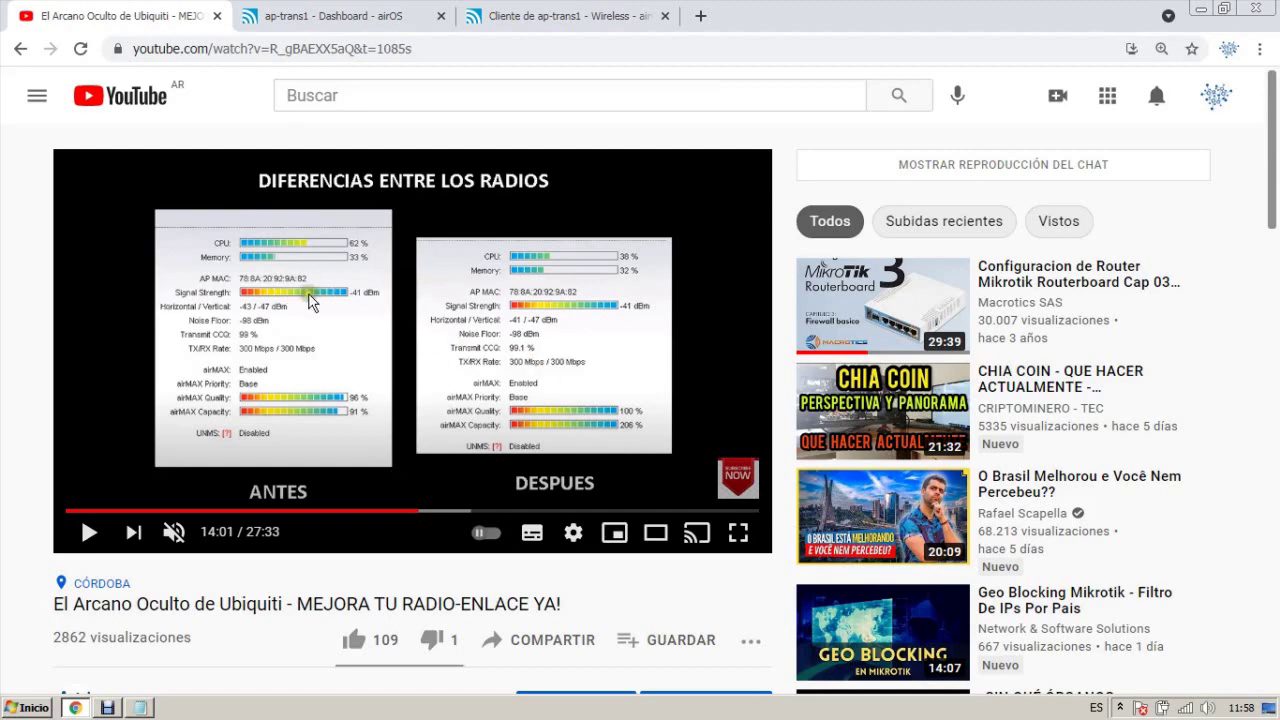
left_click_drag(52, 600, 418, 632)
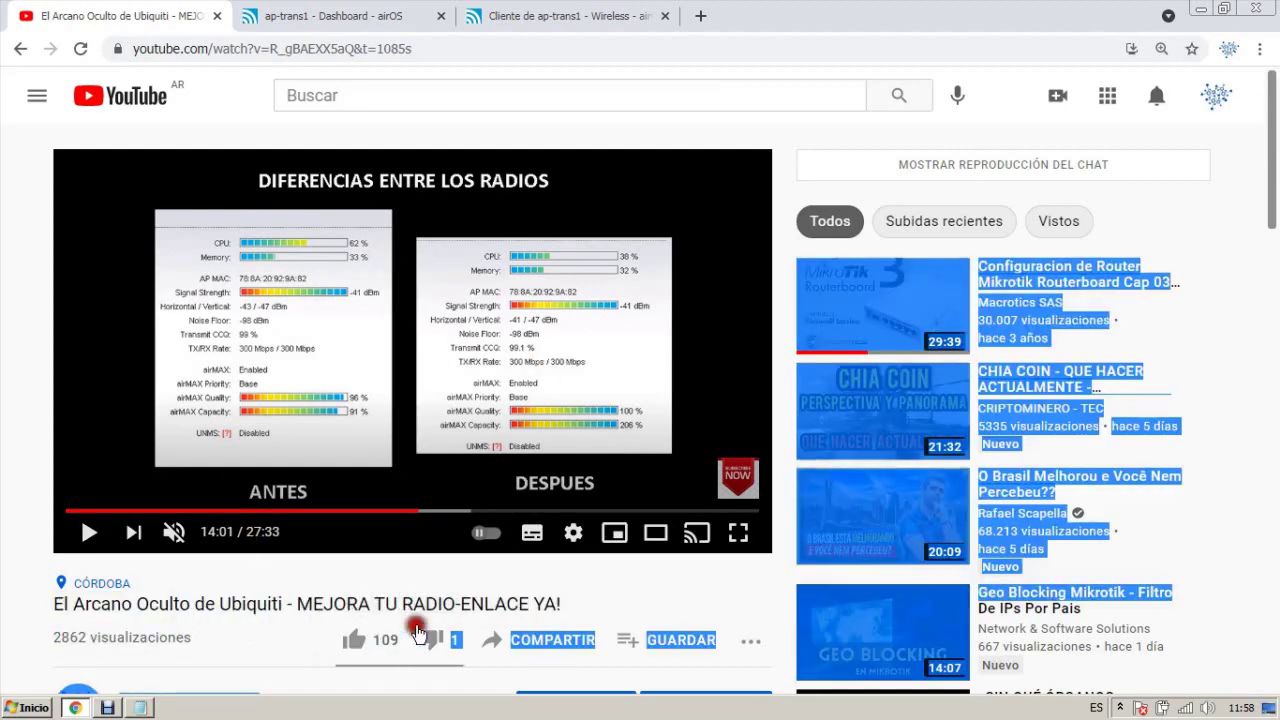
left_click(423, 603)
left_click_drag(575, 604, 49, 603)
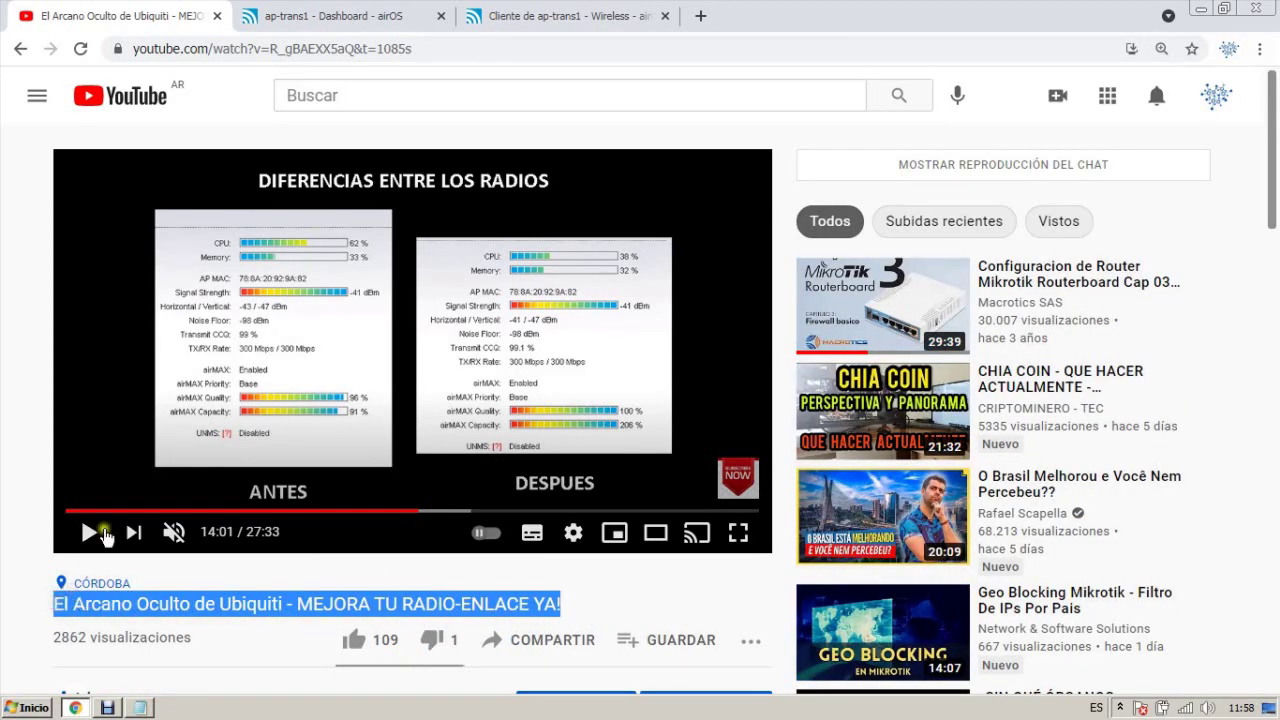
Open the Speed Test tool on the ap-trans1 radio and move its window aside to uncover the page.
left_click(392, 14)
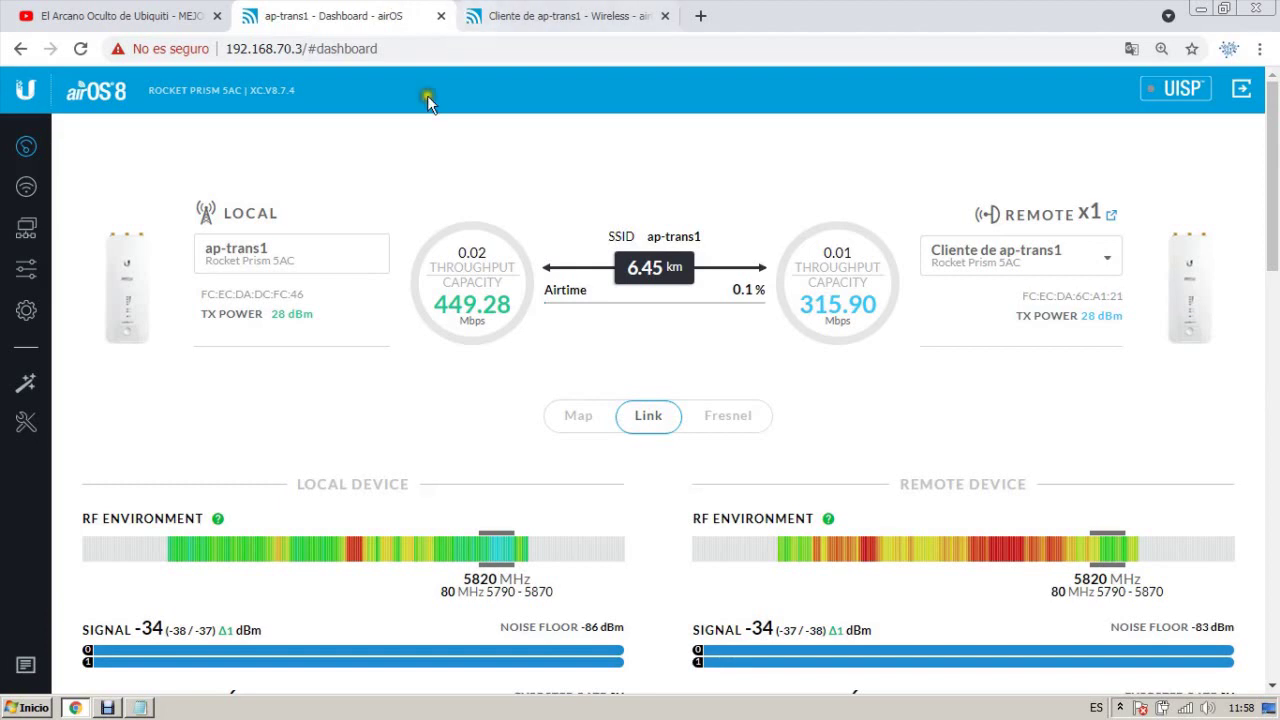
left_click(26, 423)
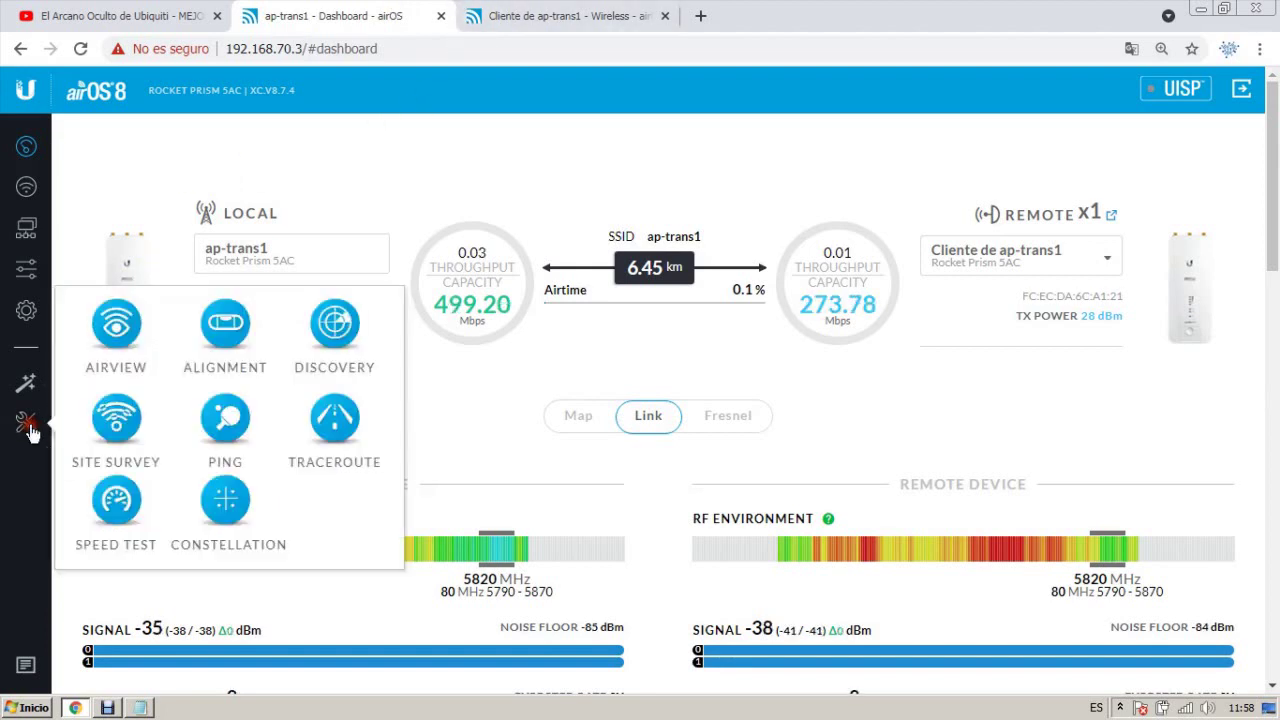
left_click(115, 518)
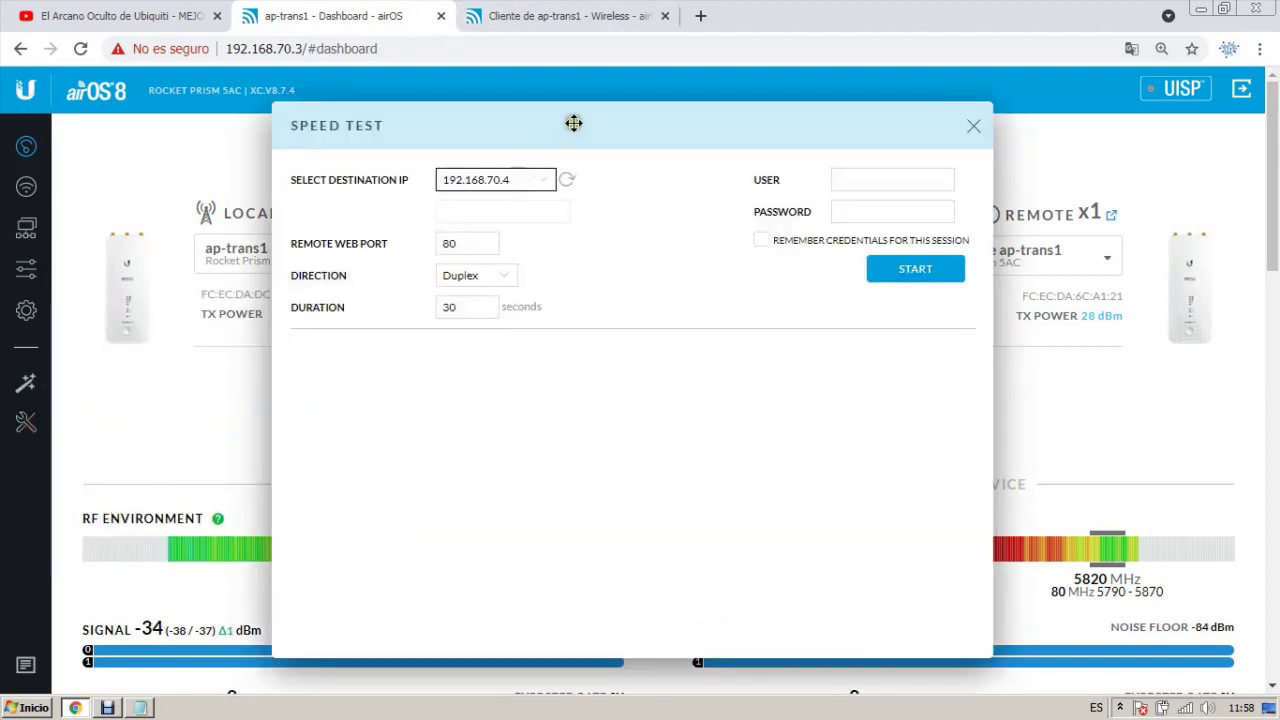
left_click_drag(505, 102, 860, 94)
Try the Alternative option for Data Rate Module in the ap-trans1 advanced wireless settings, and set it back to Default.
left_click(26, 187)
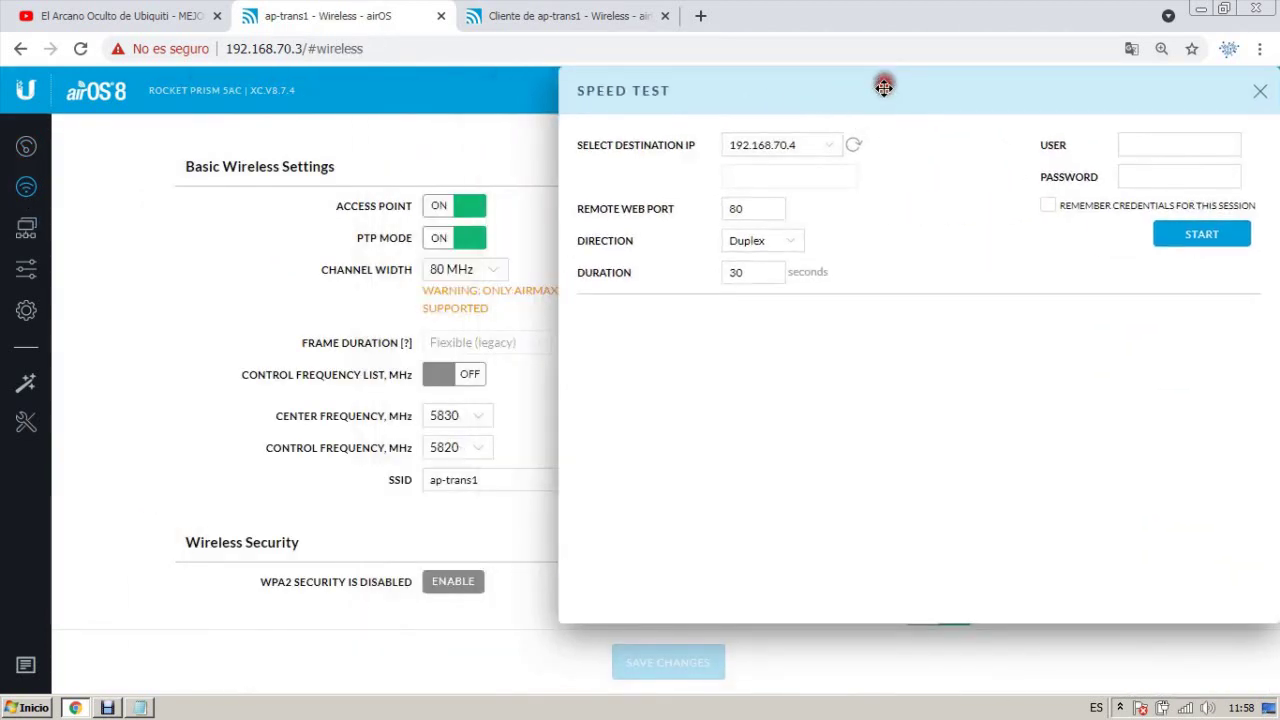
scroll(243, 314, "down", 4)
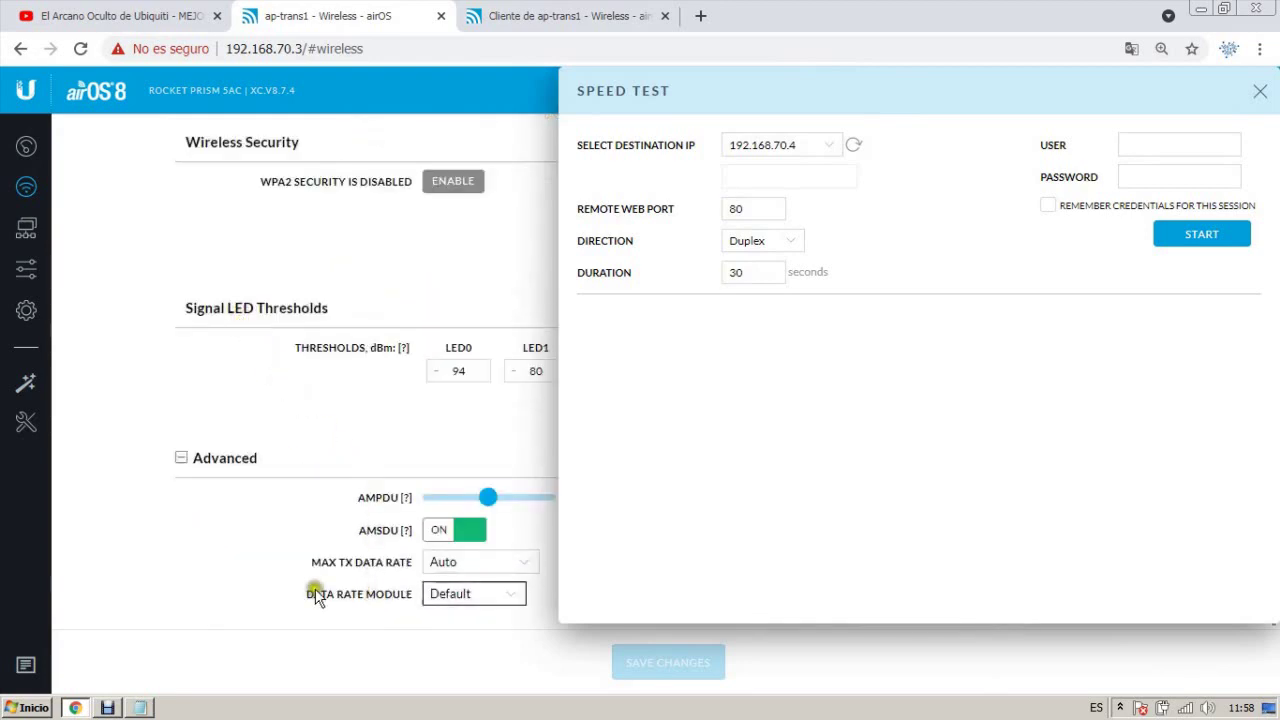
left_click_drag(320, 598, 463, 597)
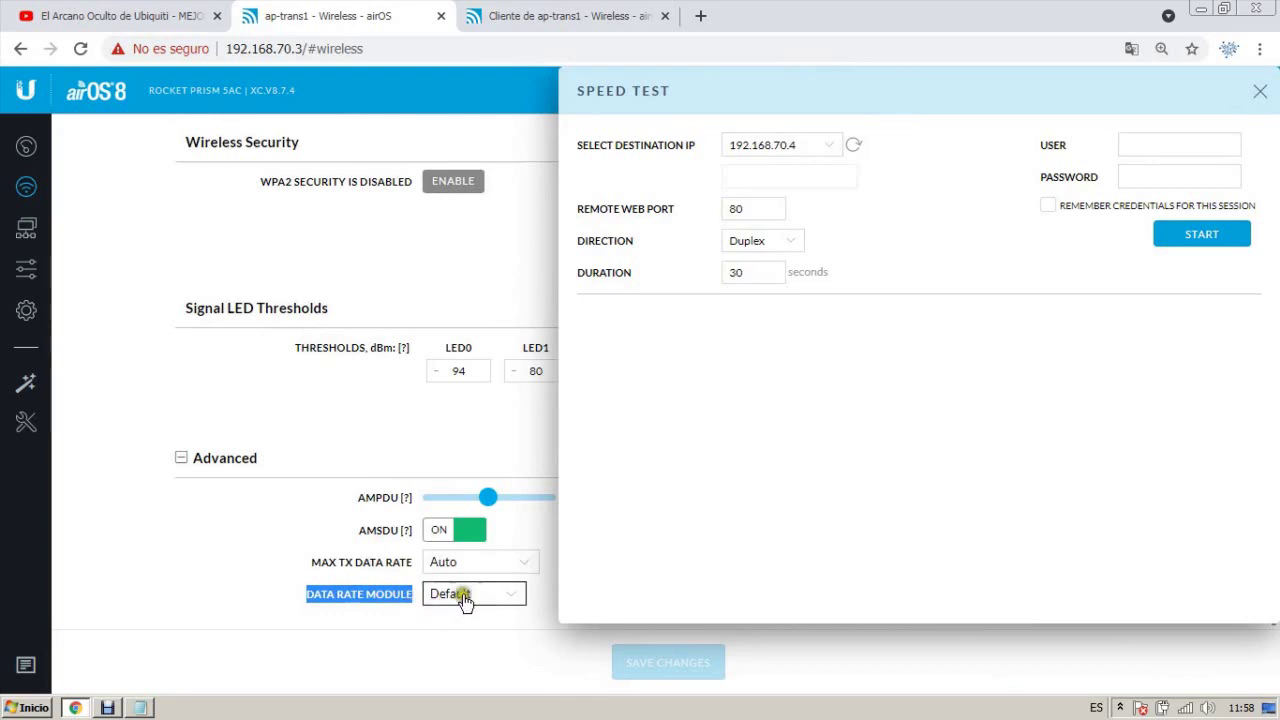
left_click(463, 600)
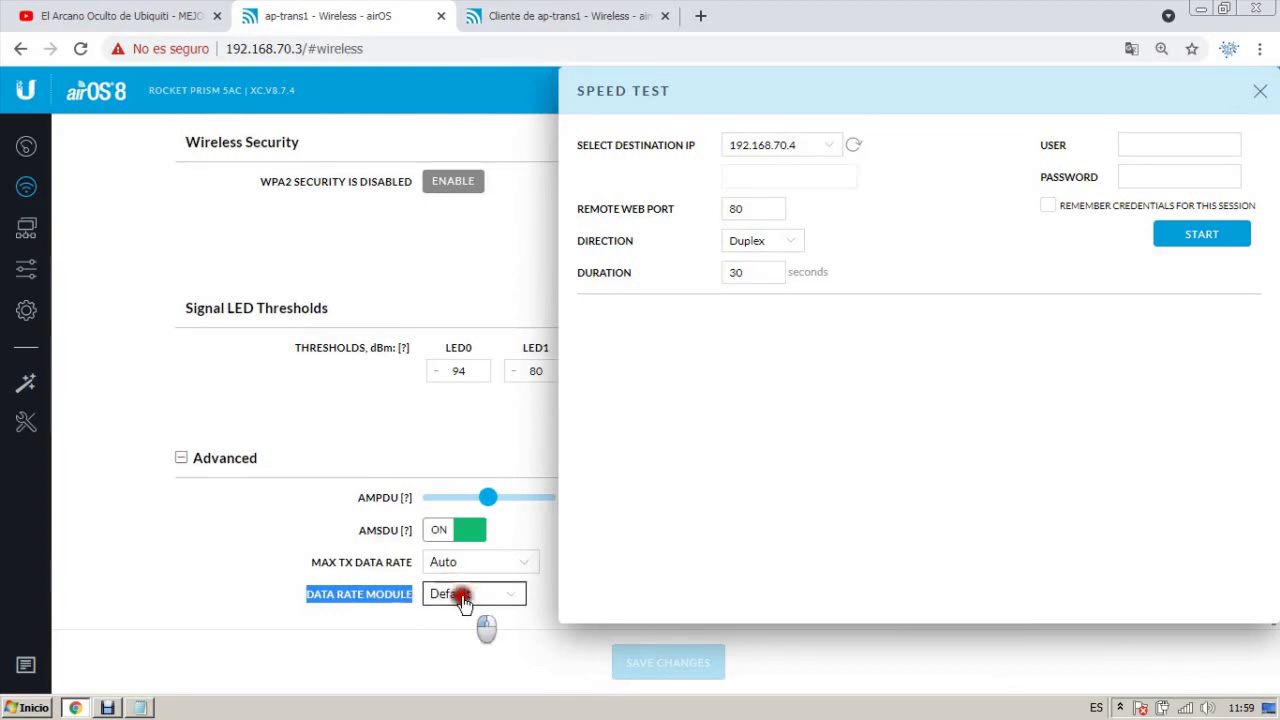
left_click(465, 630)
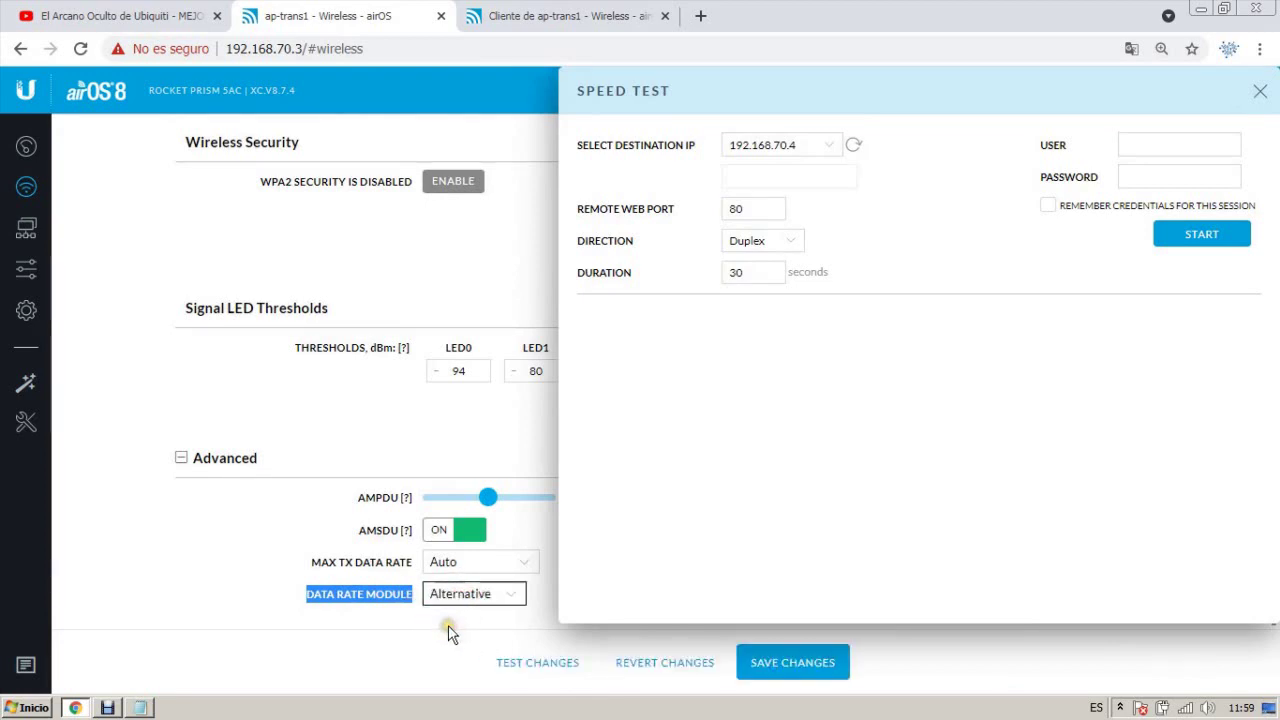
left_click(474, 604)
left_click(495, 598)
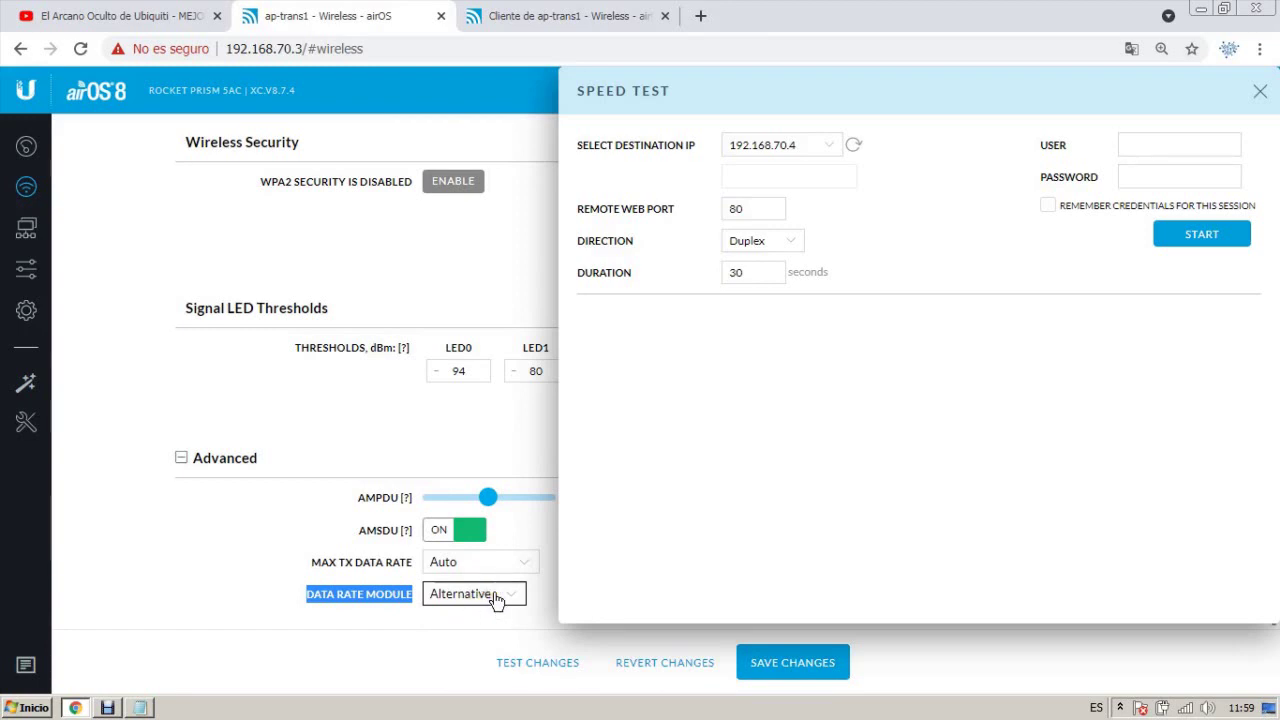
left_click(495, 594)
left_click(477, 611)
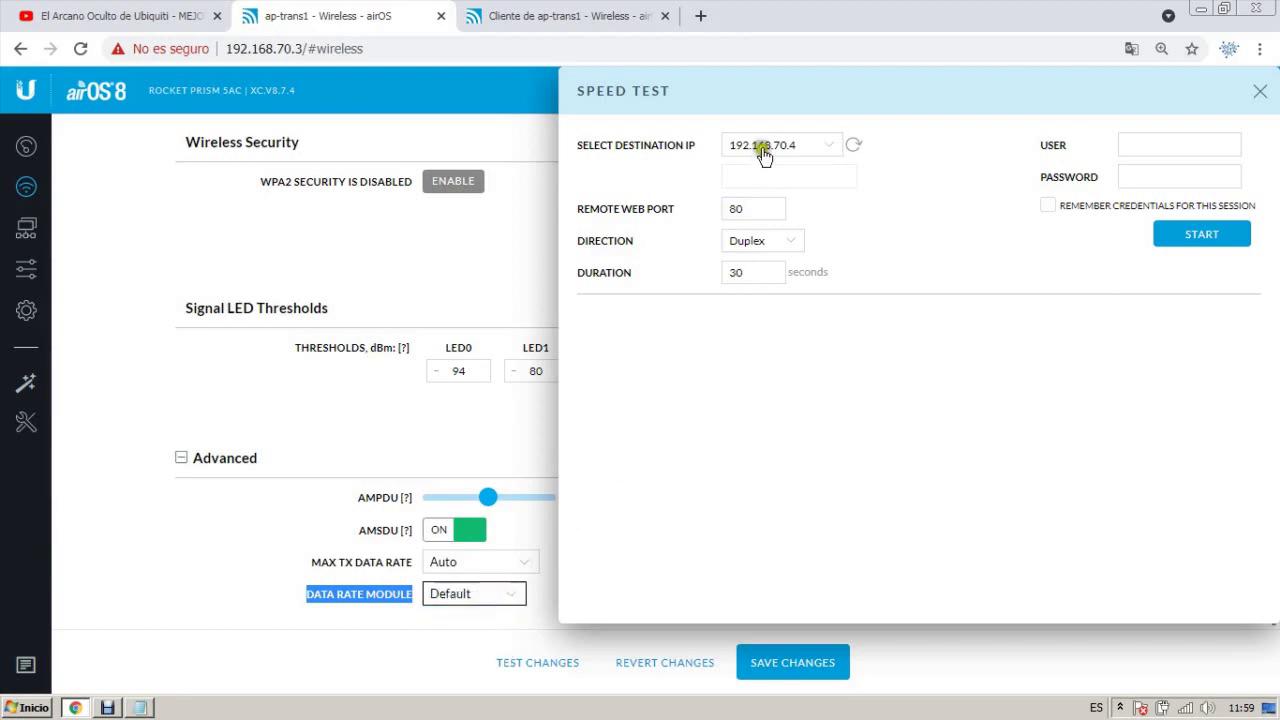
Enter admin as the user and fill in the account password in the Speed Test window for destination 192.168.70.4.
left_click_drag(763, 91, 429, 94)
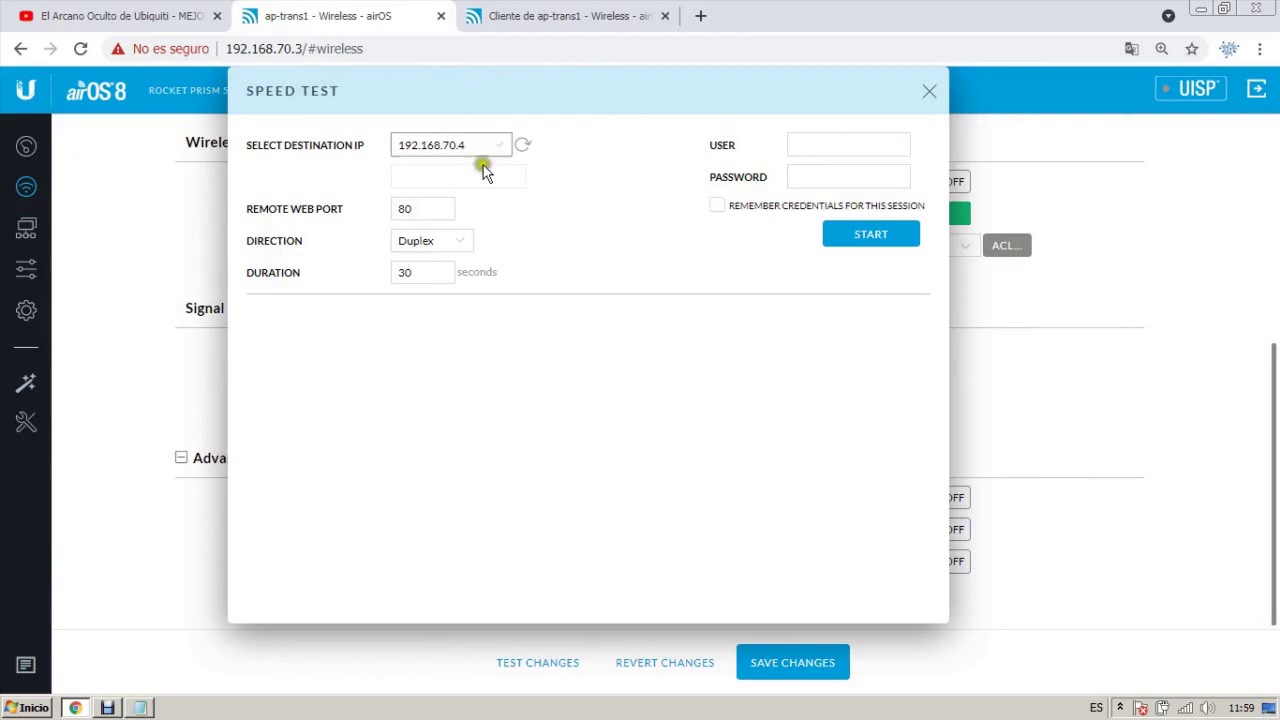
left_click(826, 147)
type("admin")
key("Tab")
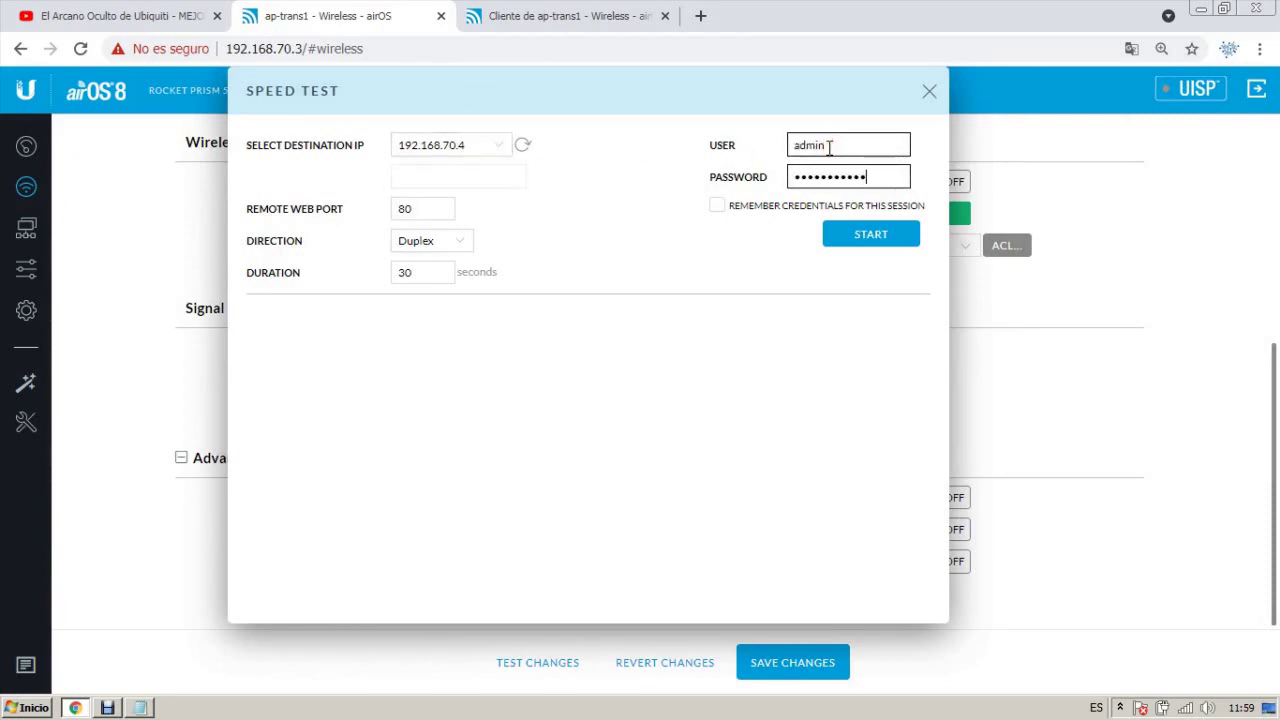
left_click_drag(371, 86, 705, 81)
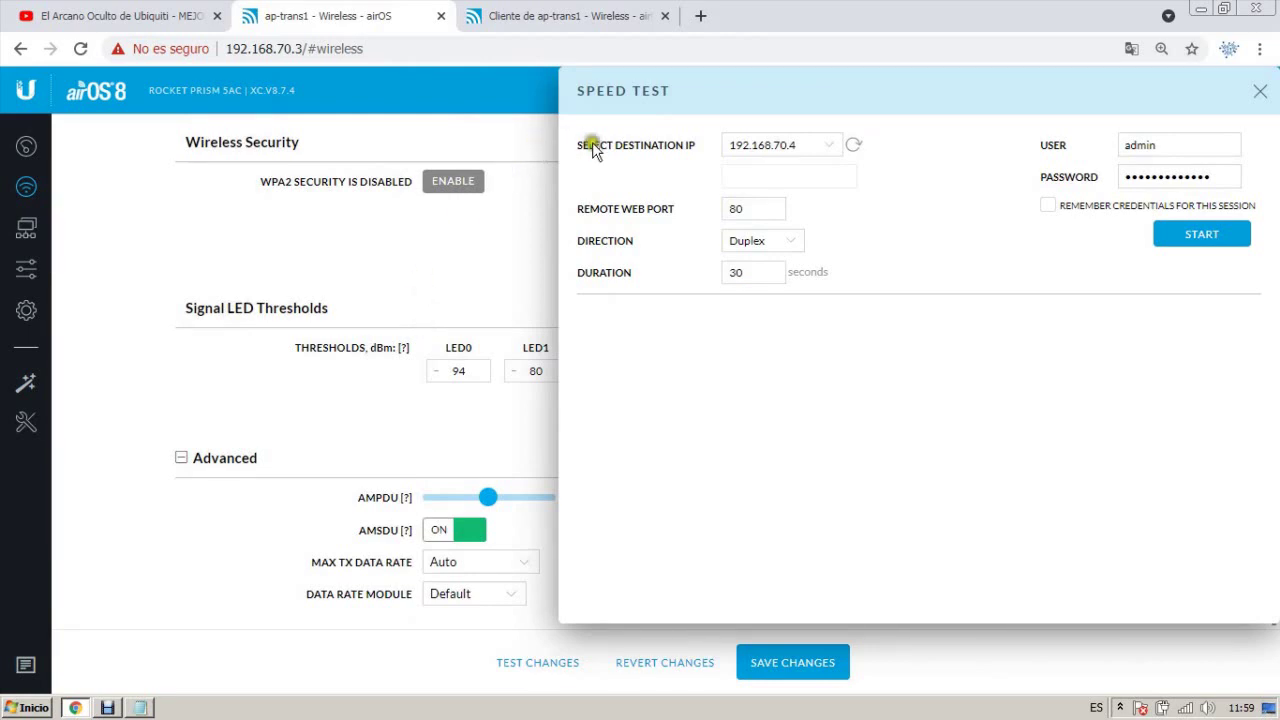
left_click_drag(726, 91, 329, 80)
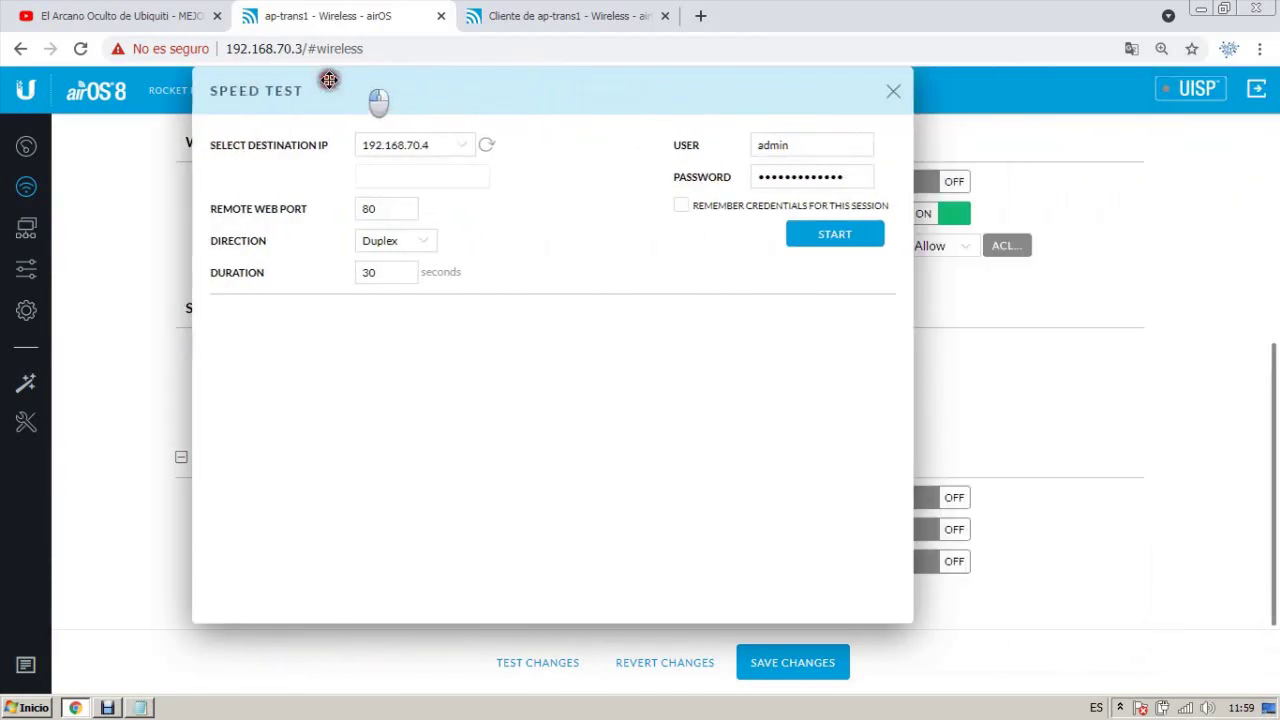
left_click(773, 144)
left_click(785, 175)
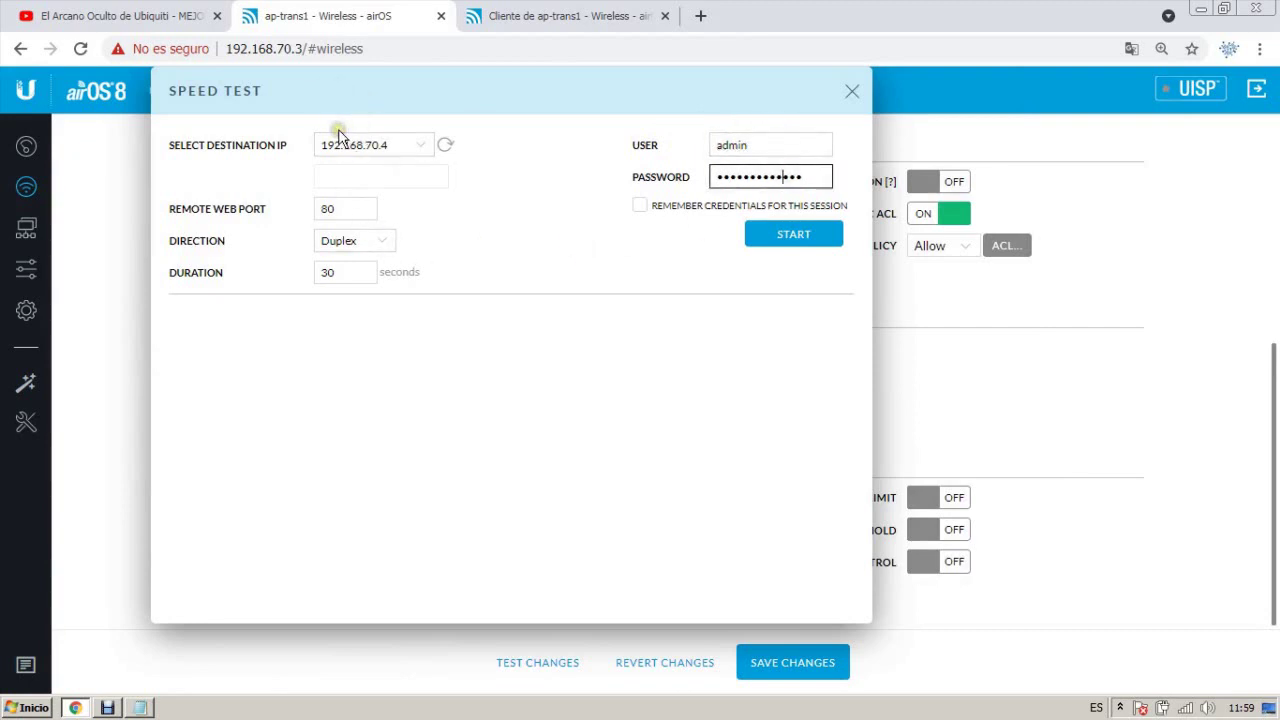
Set the speed test direction to Transmit and its duration to 10 seconds.
left_click(380, 247)
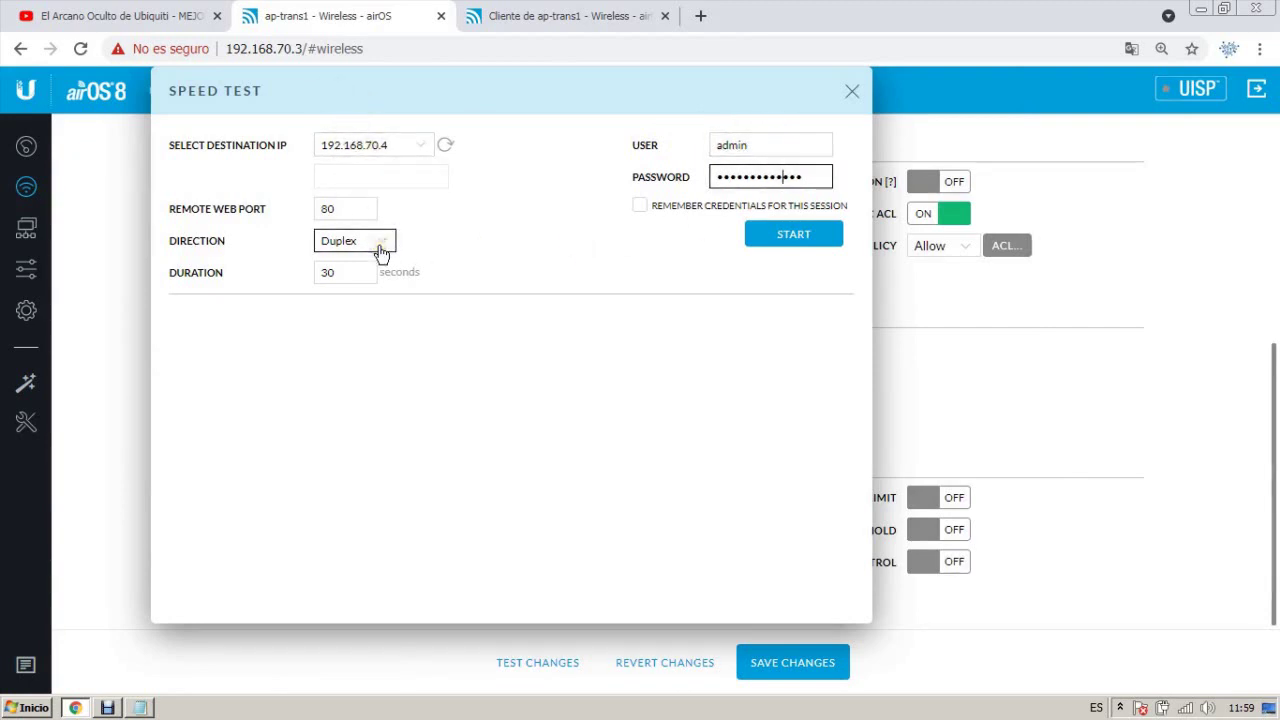
left_click(380, 250)
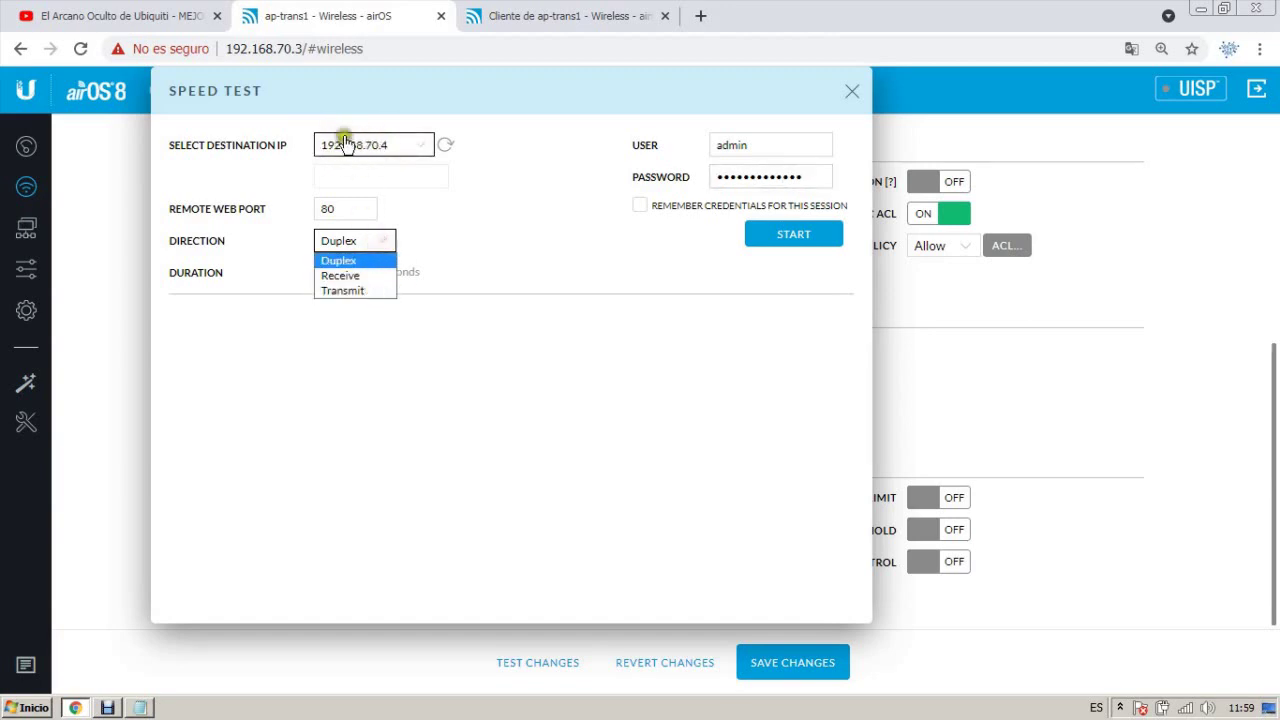
left_click(353, 291)
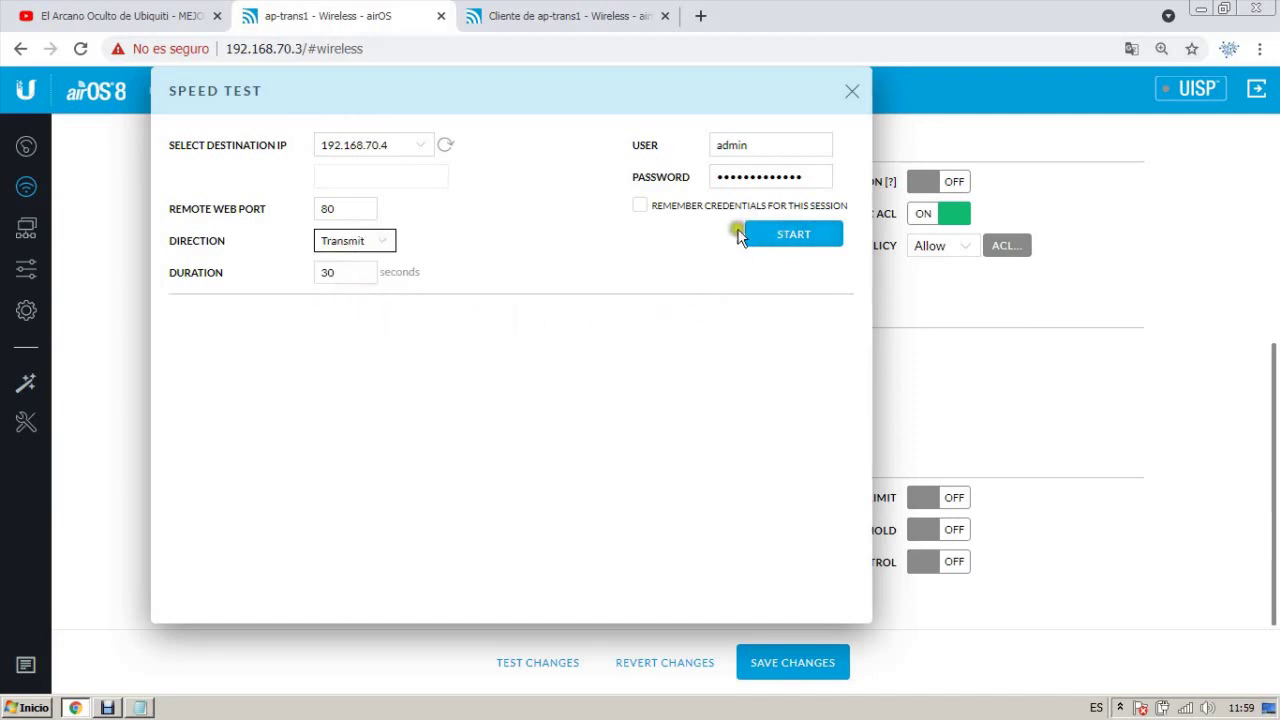
left_click_drag(360, 274, 286, 272)
type("10")
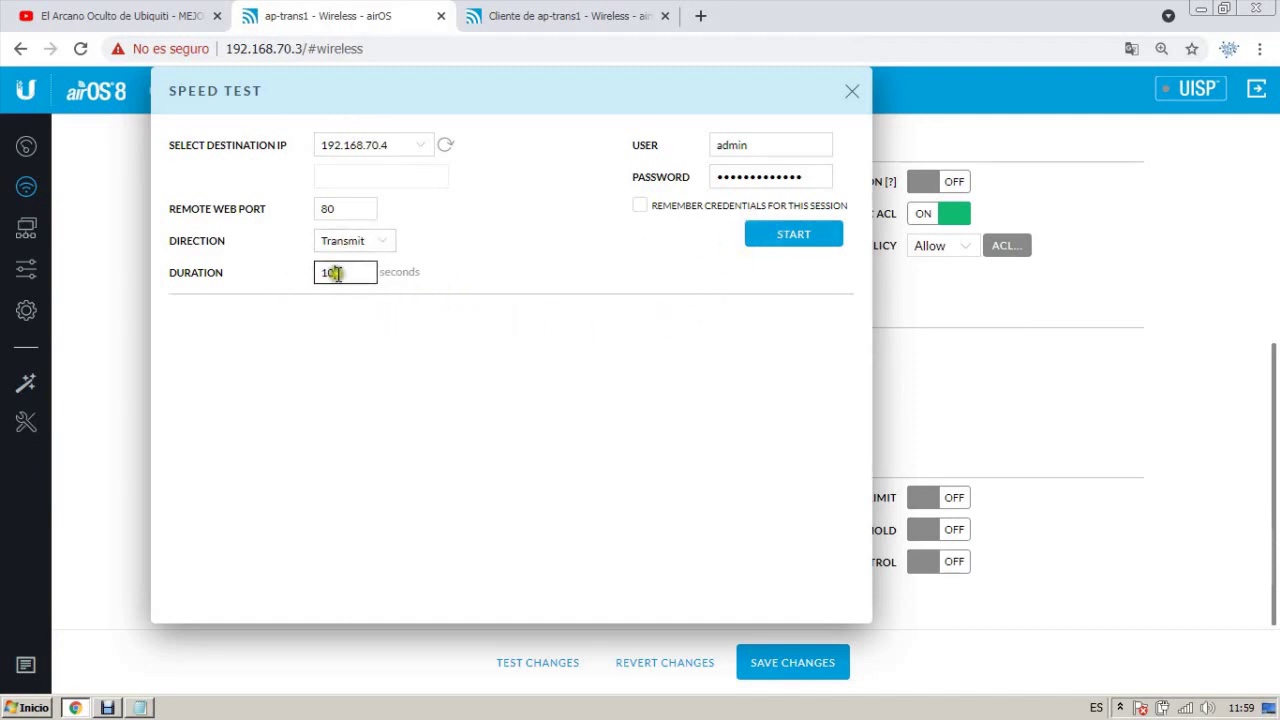
Run the 10-second transmit speed test to 192.168.70.4, move its window aside, and highlight the measured TX rate.
left_click(765, 236)
left_click_drag(386, 97, 755, 79)
left_click(443, 603)
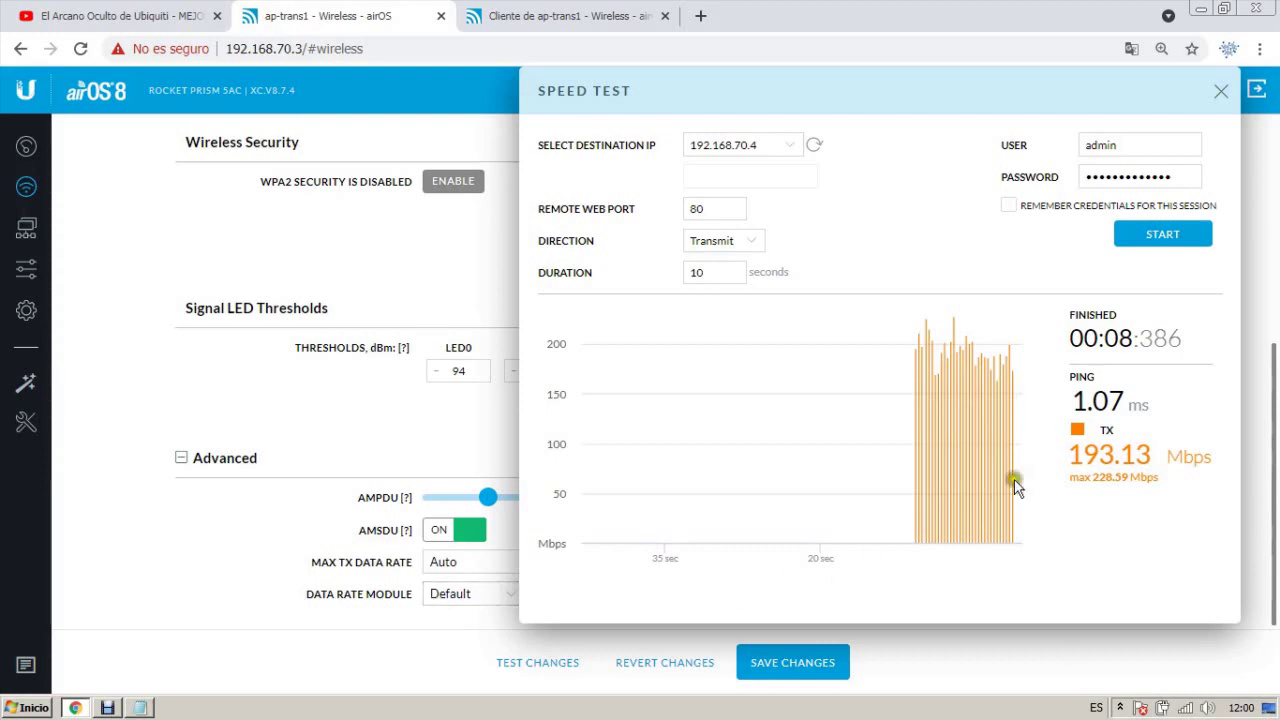
left_click_drag(1082, 455, 1138, 453)
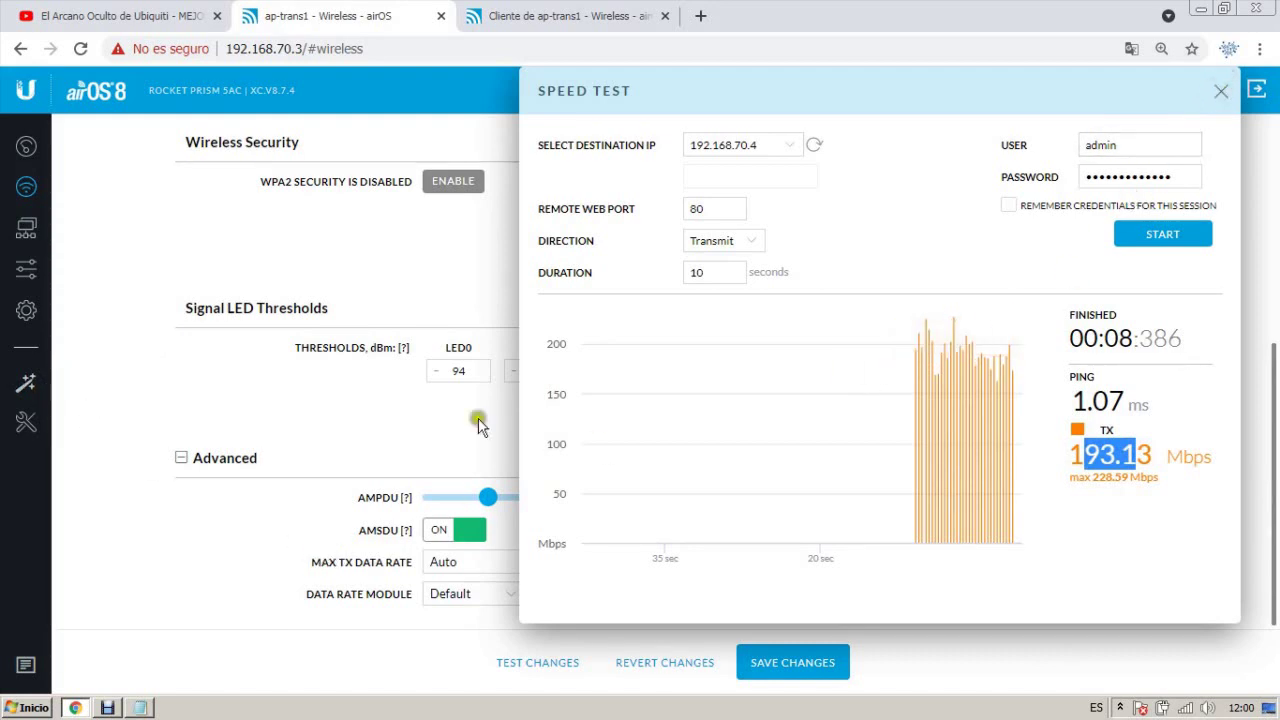
Set the Data Rate Module to Alternative in the ap-trans1 advanced wireless settings.
left_click(437, 594)
left_click(480, 592)
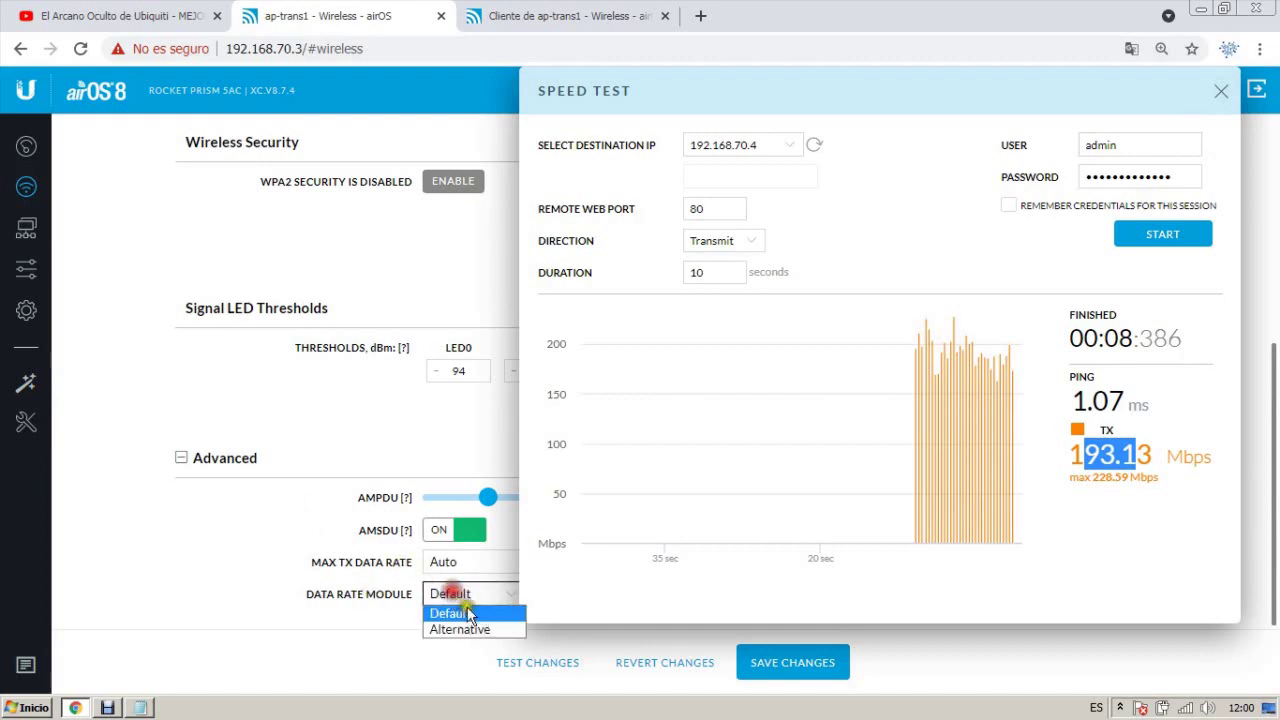
left_click(466, 630)
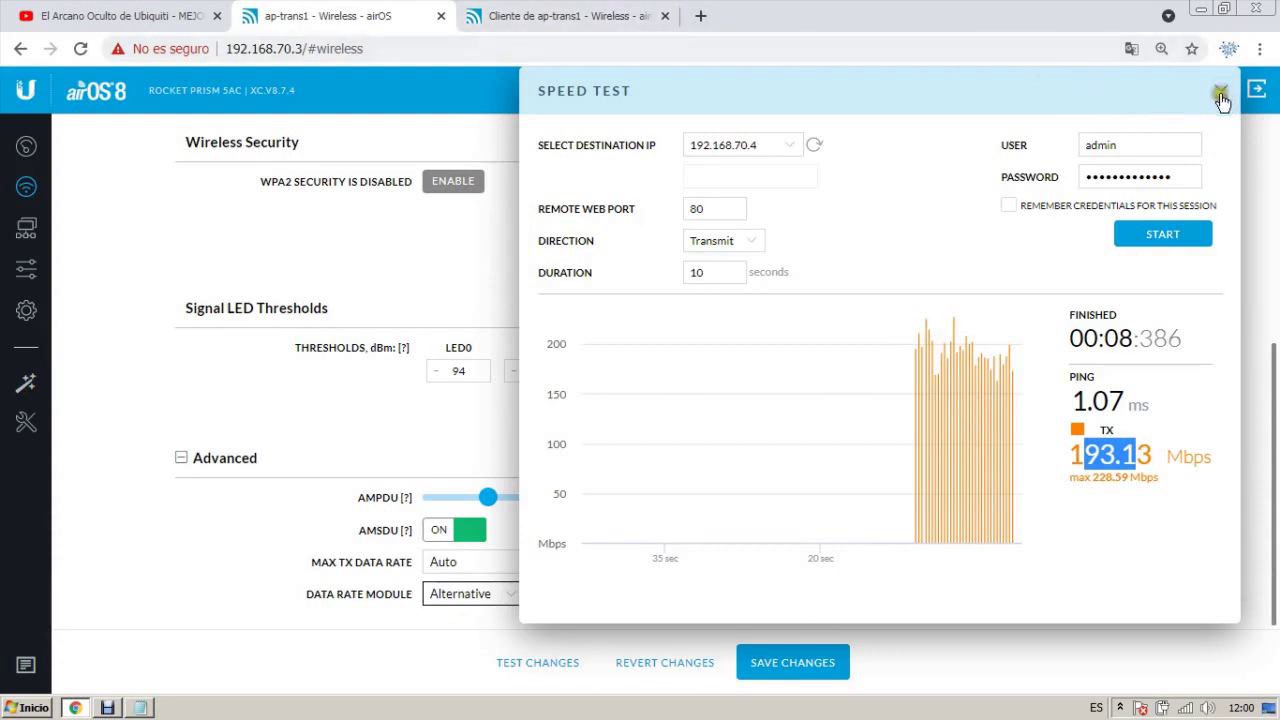
left_click(1082, 428)
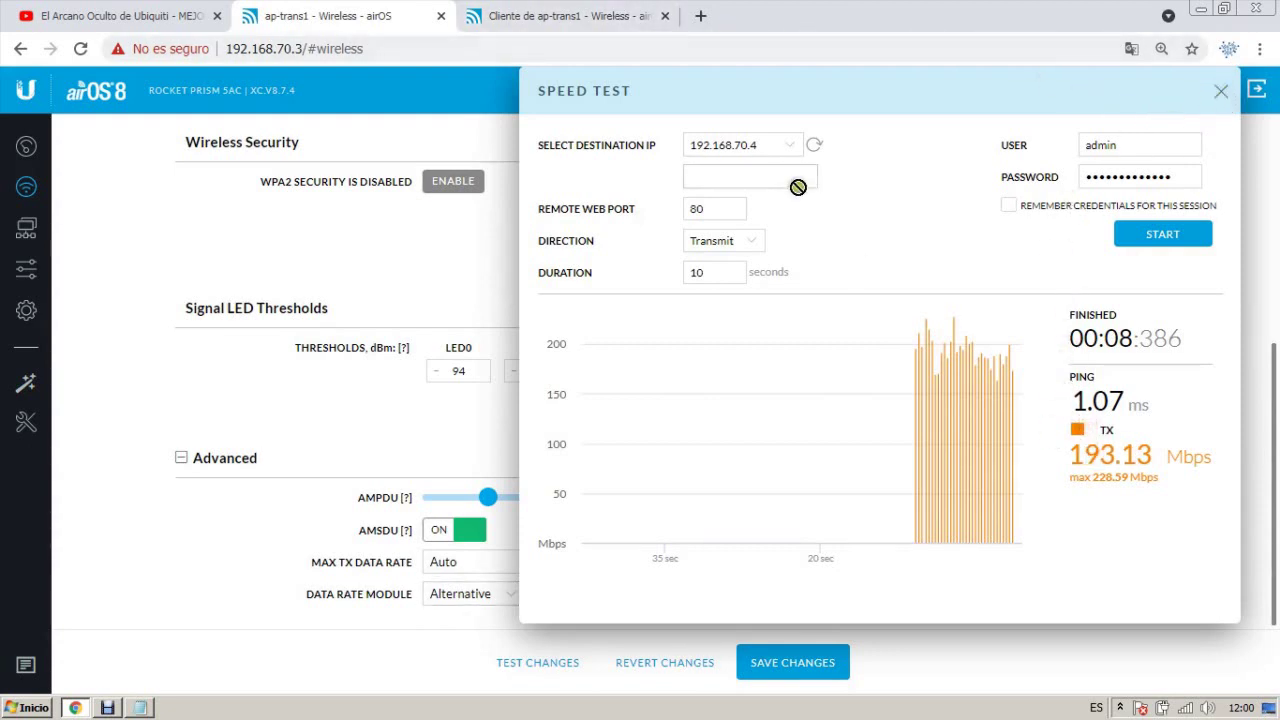
Set the Data Rate Module to Alternative on the client radio at 192.168.70.4, and return to the ap-trans1 page.
left_click(534, 16)
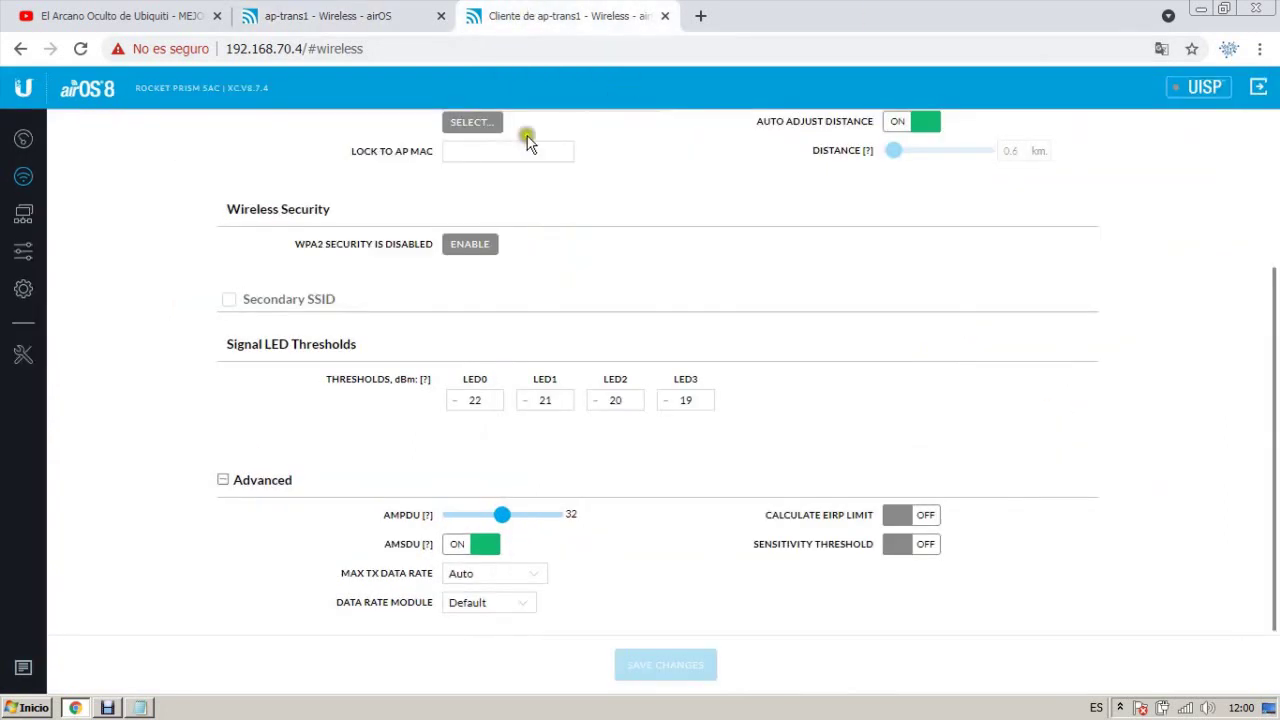
left_click(462, 608)
left_click(513, 611)
left_click(490, 634)
left_click(350, 18)
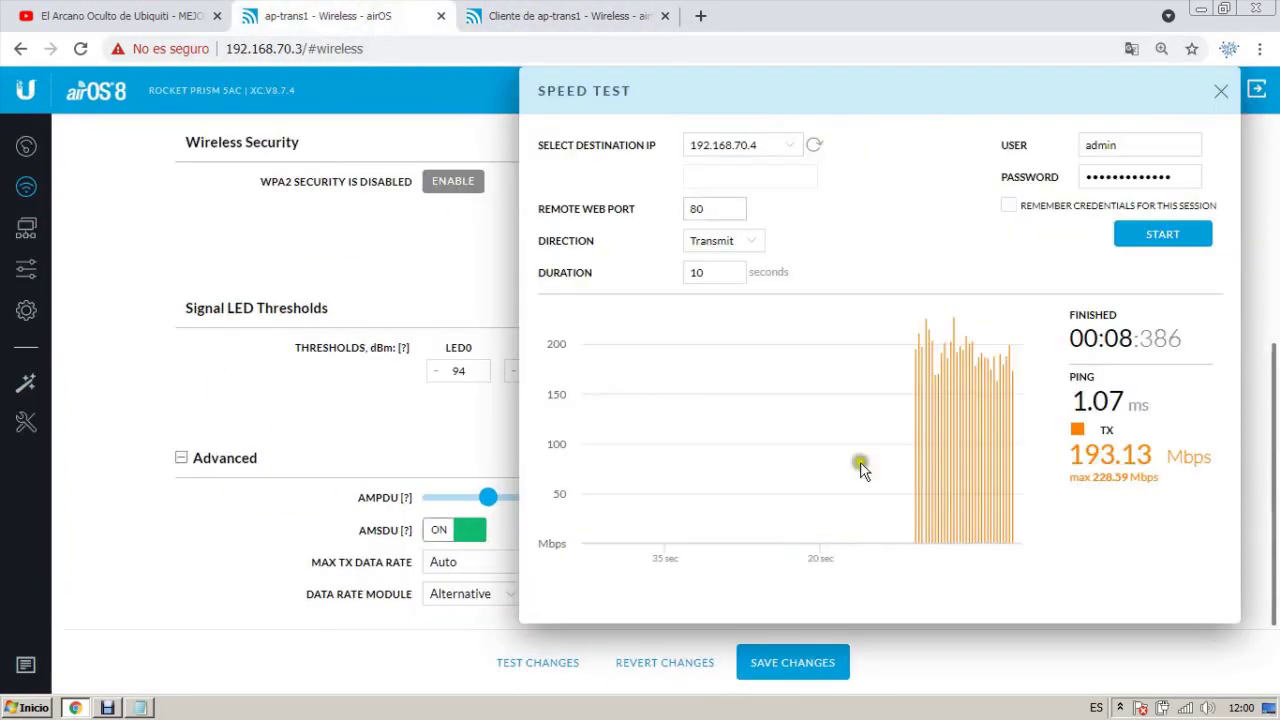
Save the changed wireless settings on both ap-trans1 and its client radio.
left_click(823, 663)
key("ctrl+Tab")
left_click(762, 658)
key("ctrl+shift+Tab")
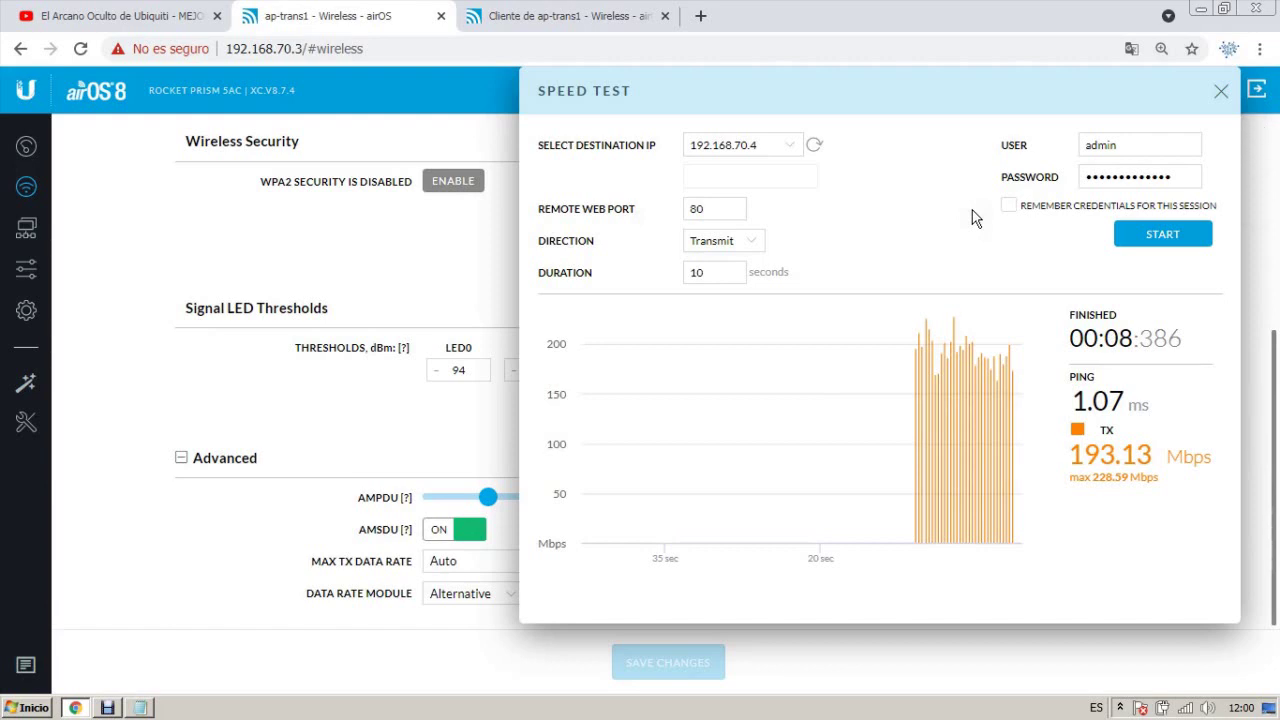
Record the first speed test in the Notepad notes as "193mbps en Default." and return to the browser.
left_click_drag(1070, 455, 1115, 455)
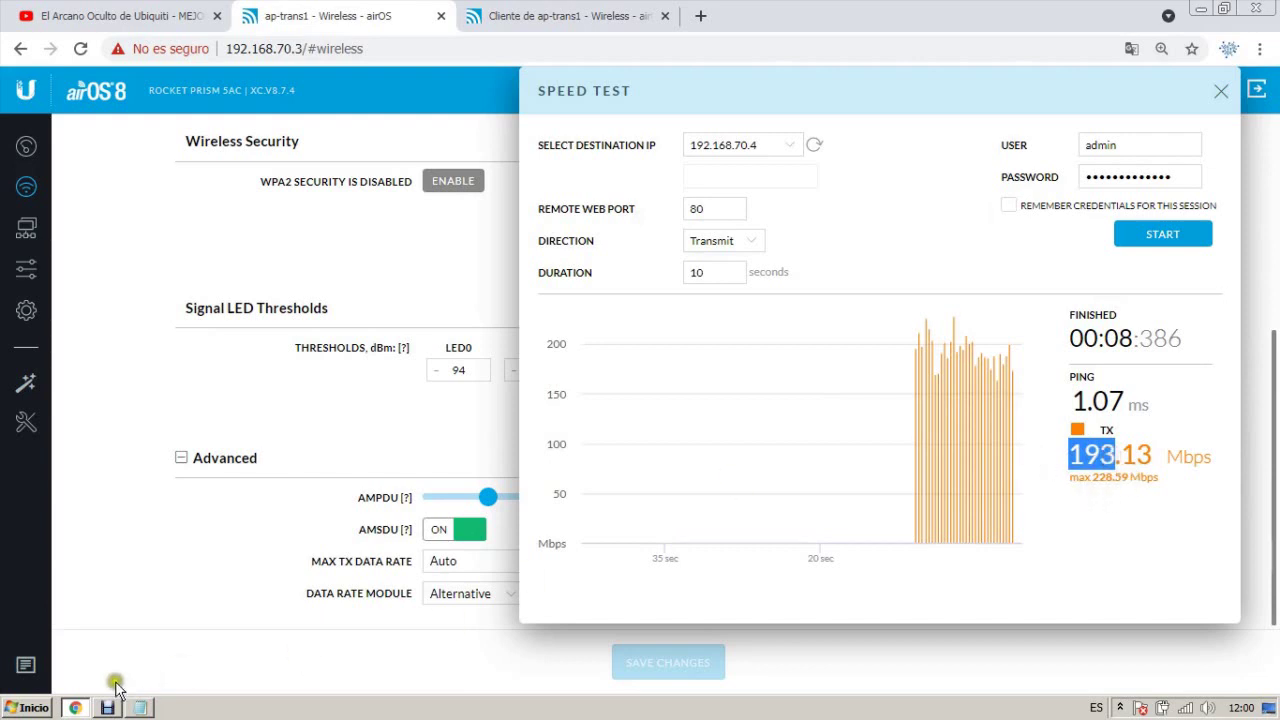
left_click(146, 707)
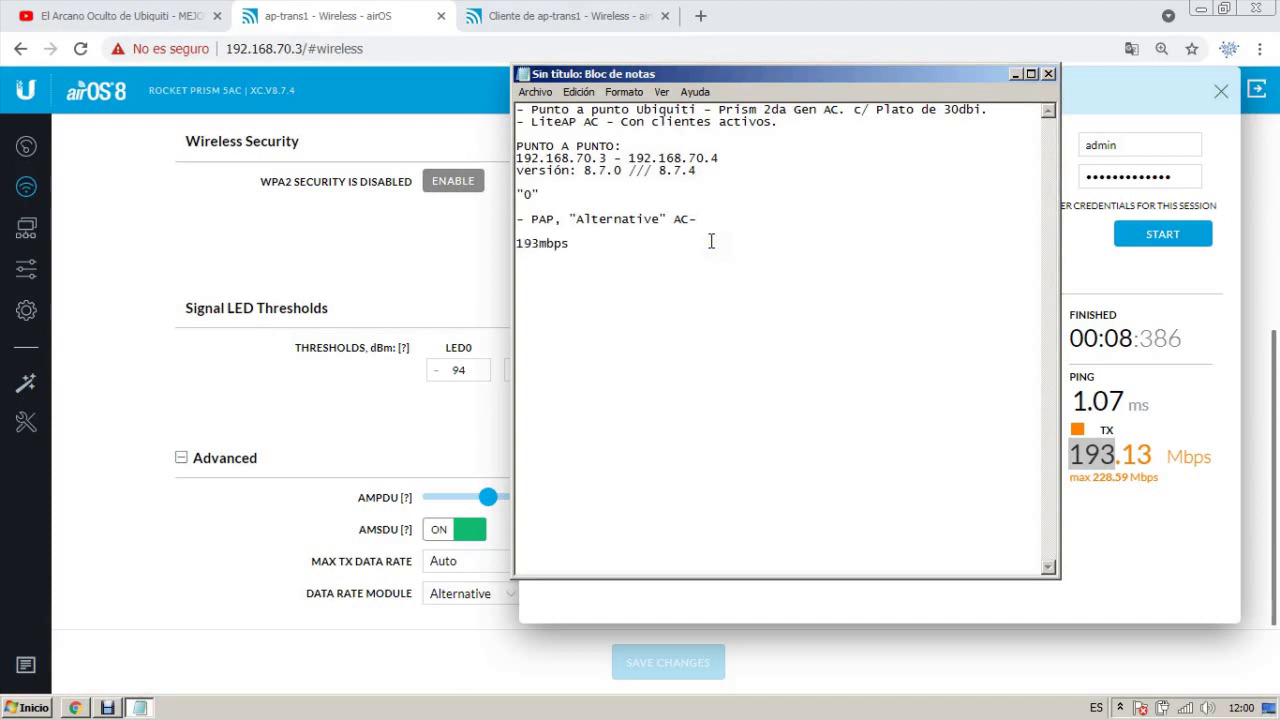
type("en Default.")
left_click(107, 707)
left_click(107, 707)
left_click(897, 9)
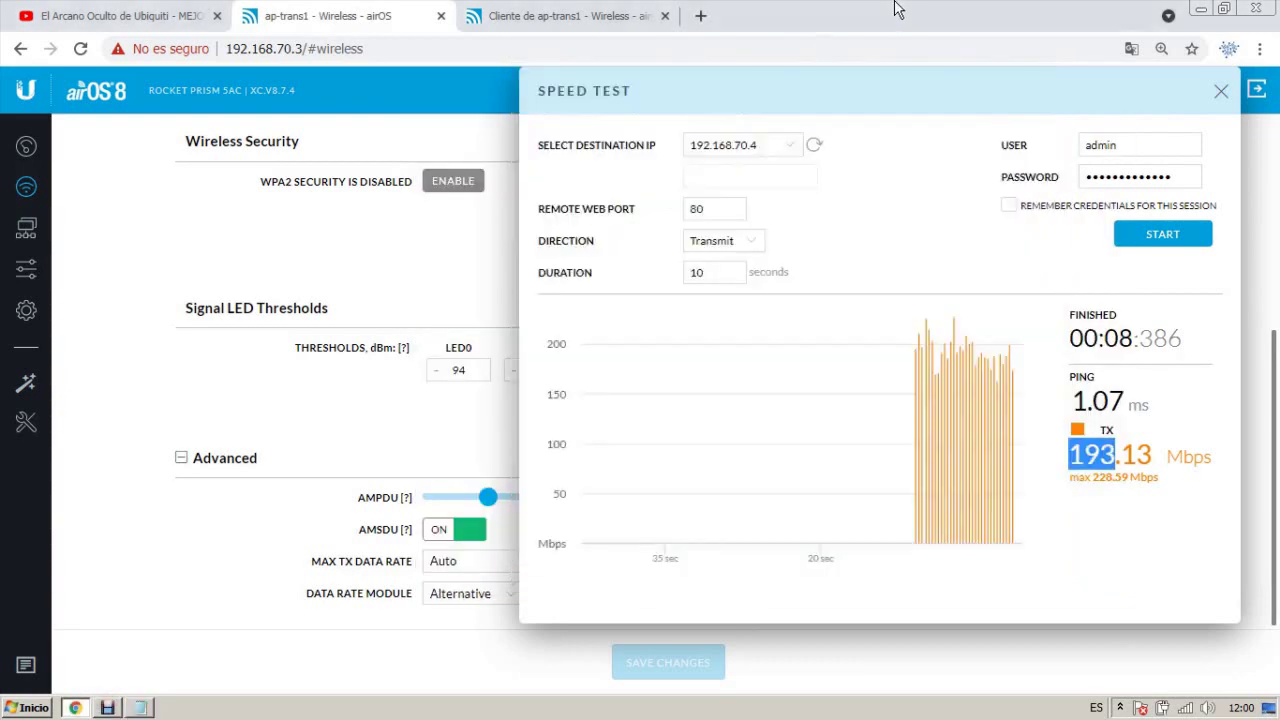
Check the client's Data Rate Module setting, and rerun the transmit speed test from ap-trans1 with the Alternative module.
left_click(555, 16)
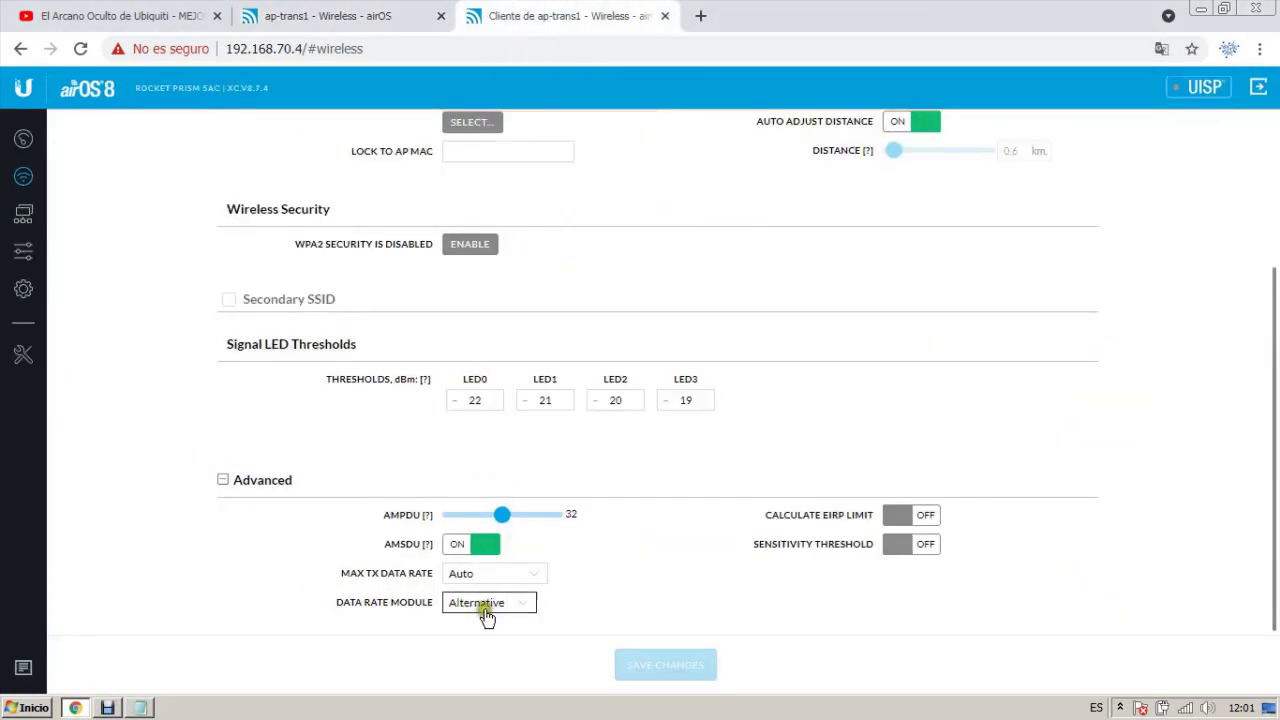
left_click(420, 18)
left_click(1163, 235)
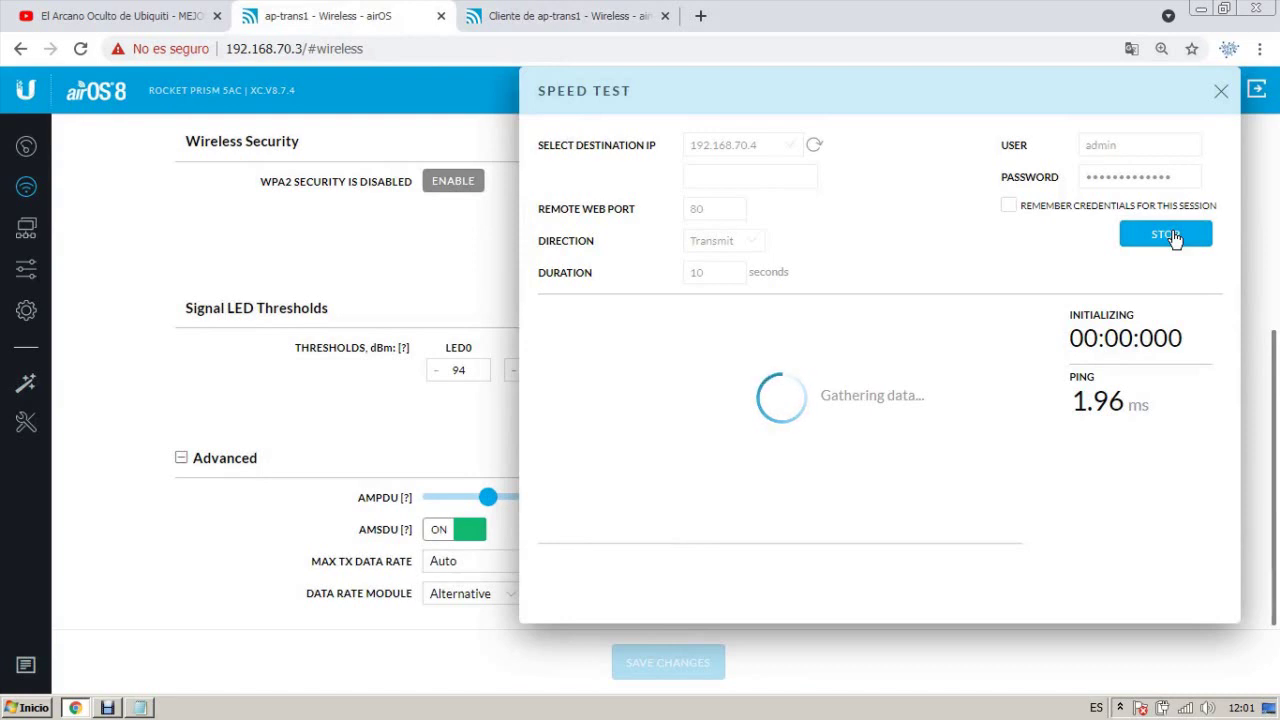
left_click_drag(1070, 400, 1133, 400)
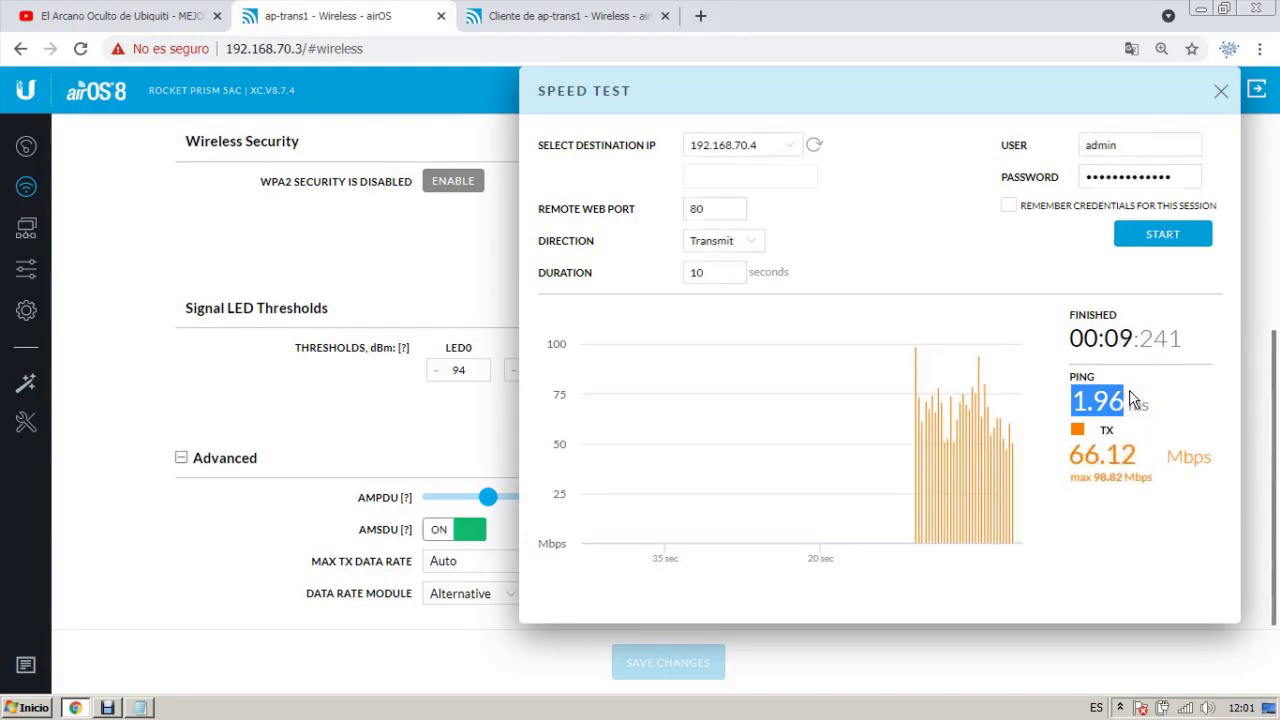
Add "66mbps en Alternative." to the Notepad notes and move the notes window off the speed test results.
left_click(140, 705)
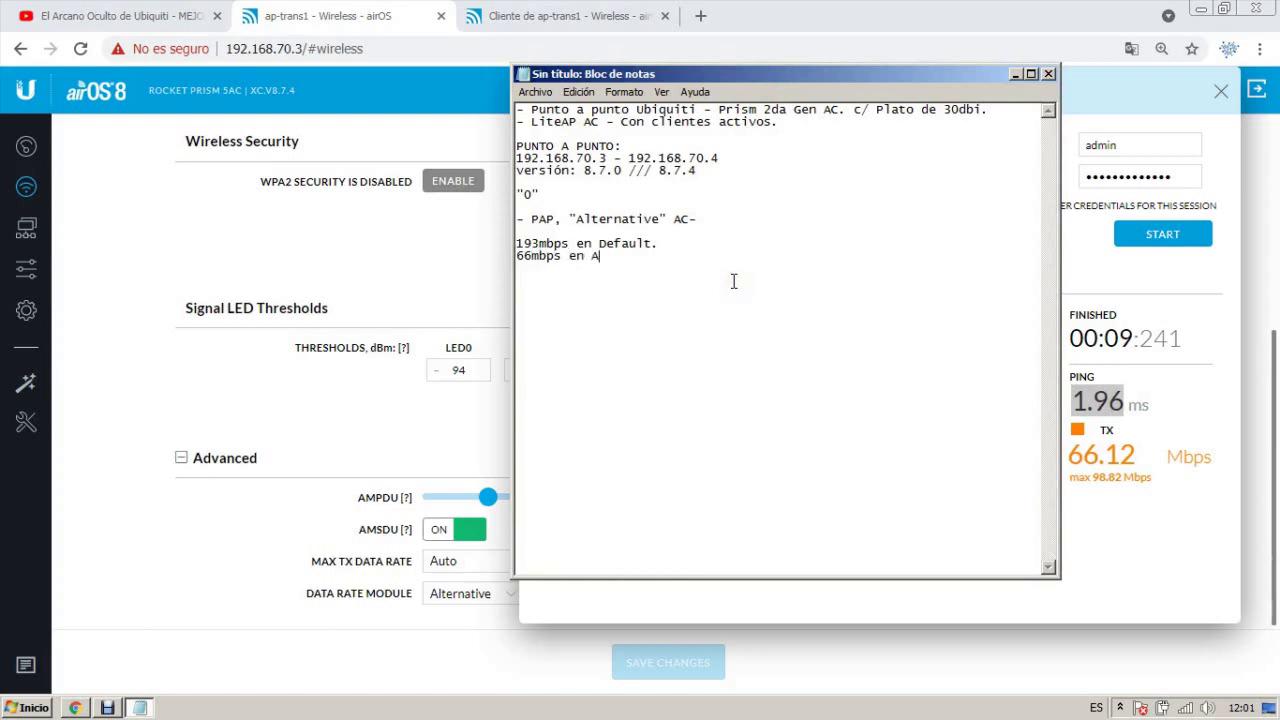
type("ve.")
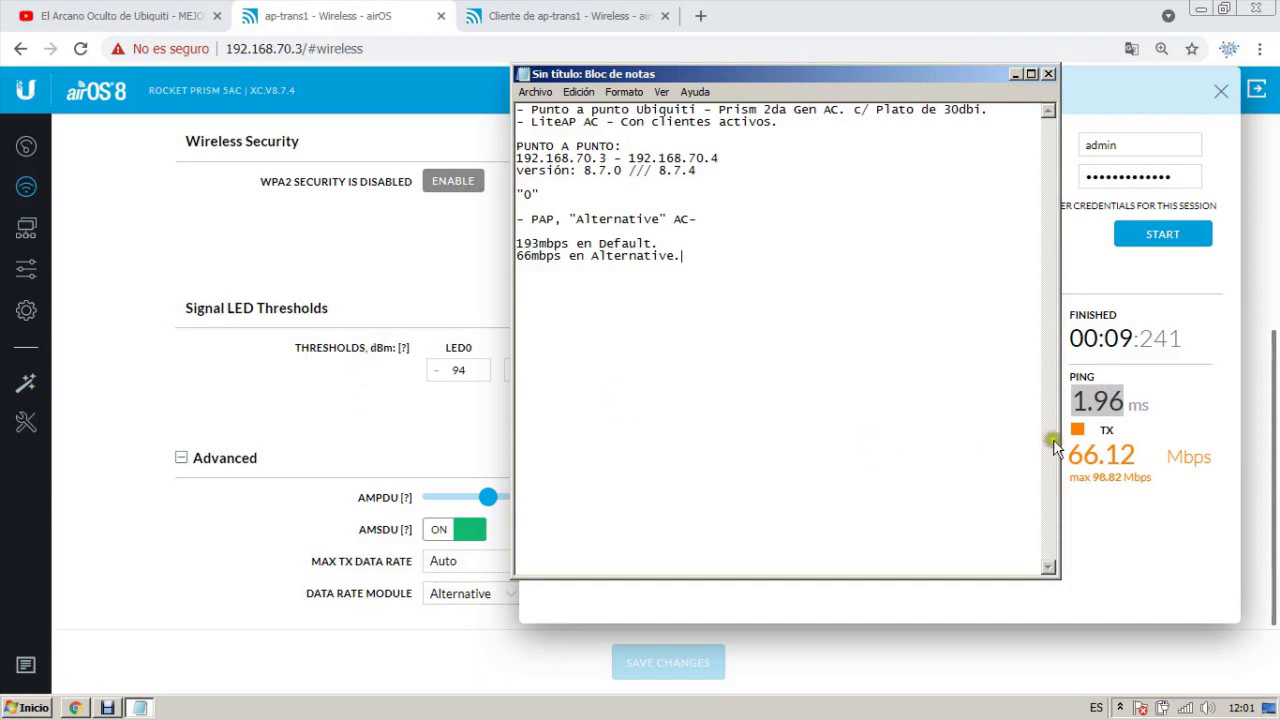
left_click_drag(894, 74, 485, 82)
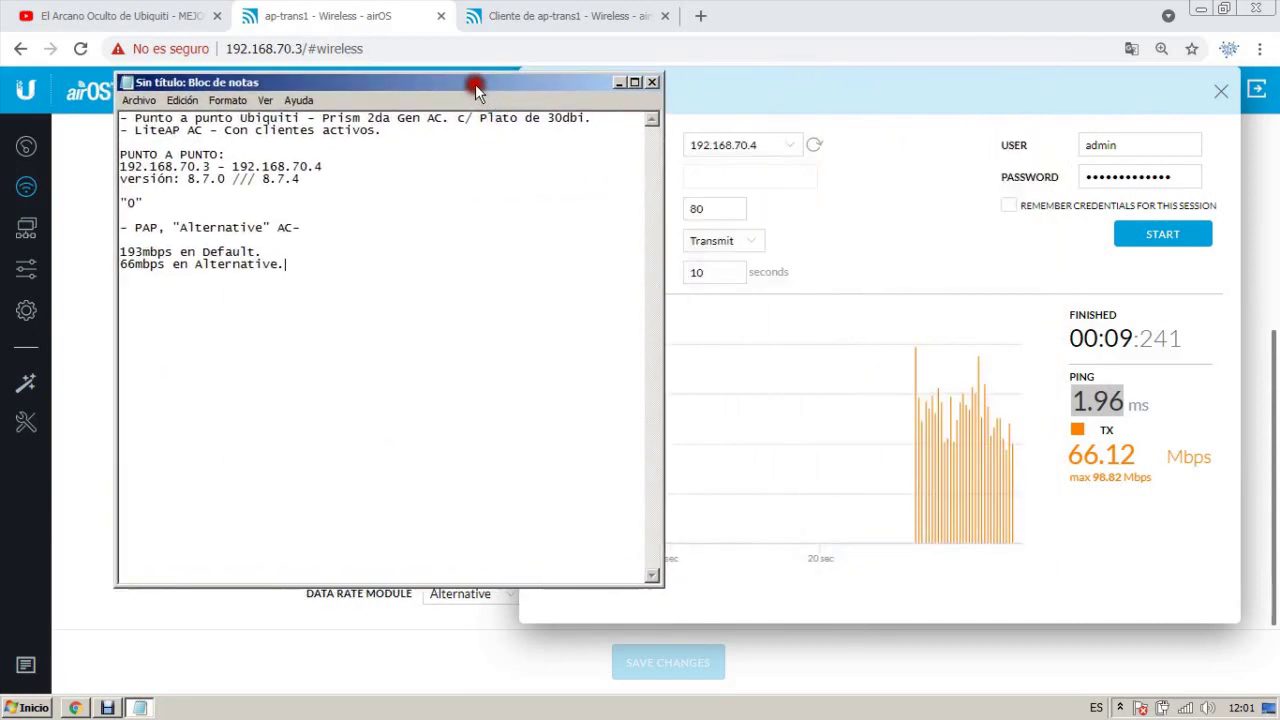
Close the speed test, examine both radios' signal and capacity on the ap-trans1 dashboard, and view the YouTube before/after comparison.
left_click(1076, 454)
left_click_drag(1078, 456, 1147, 460)
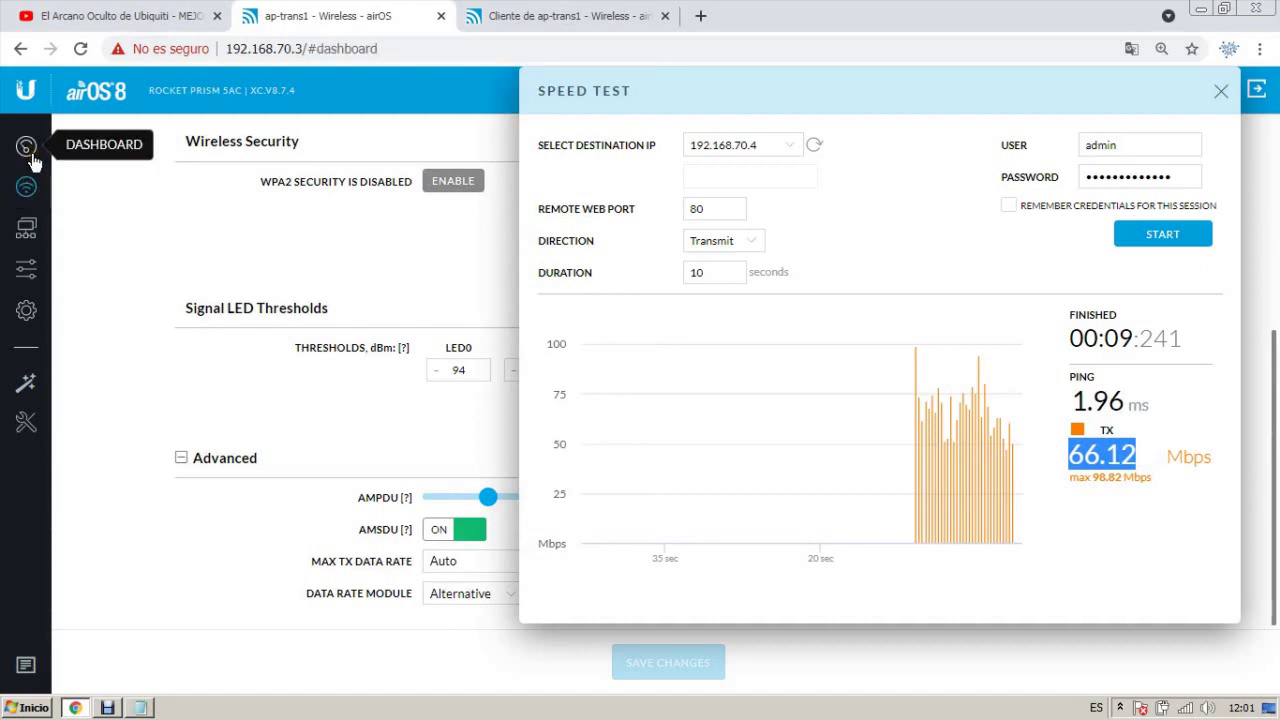
left_click(28, 150)
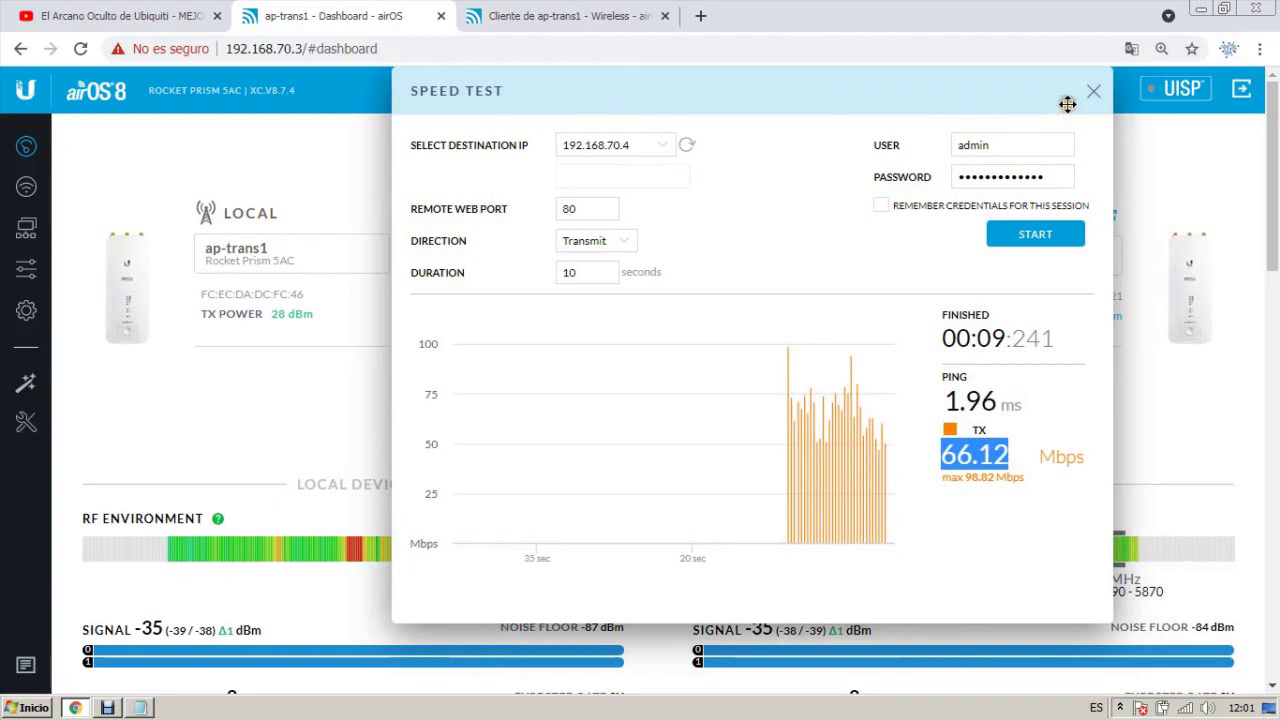
left_click(1088, 92)
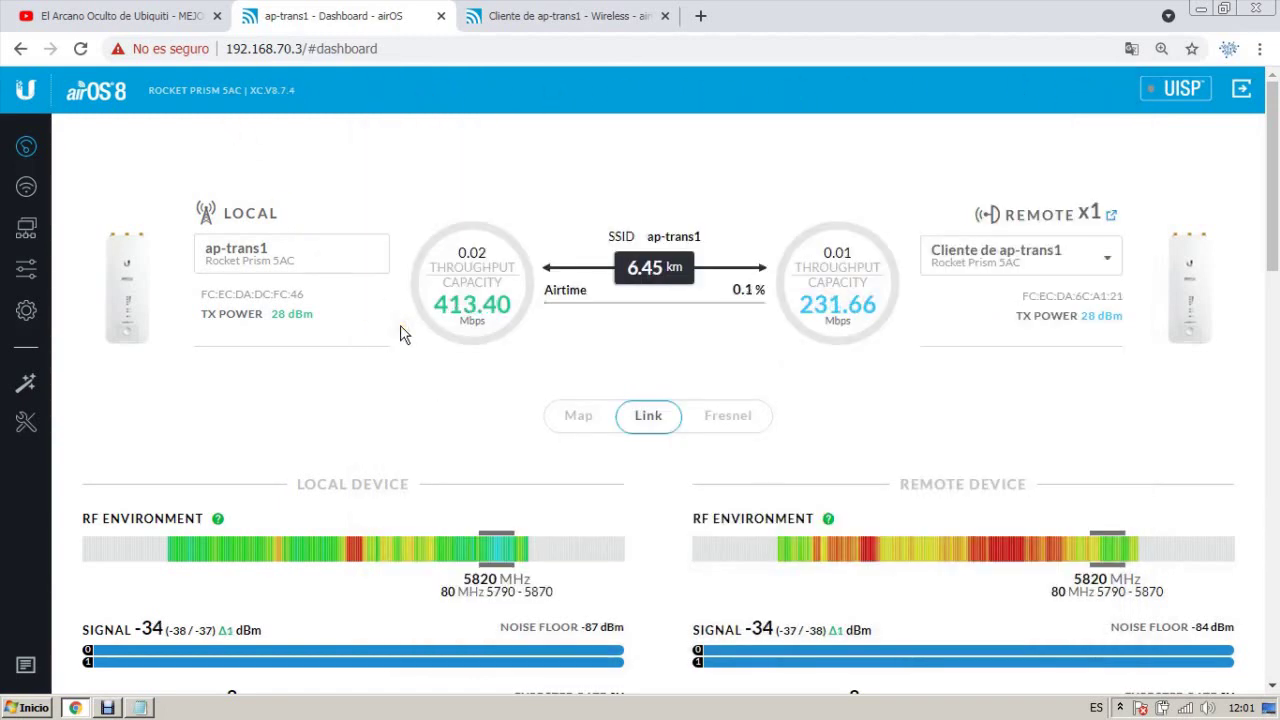
left_click_drag(132, 630, 797, 628)
left_click(797, 628)
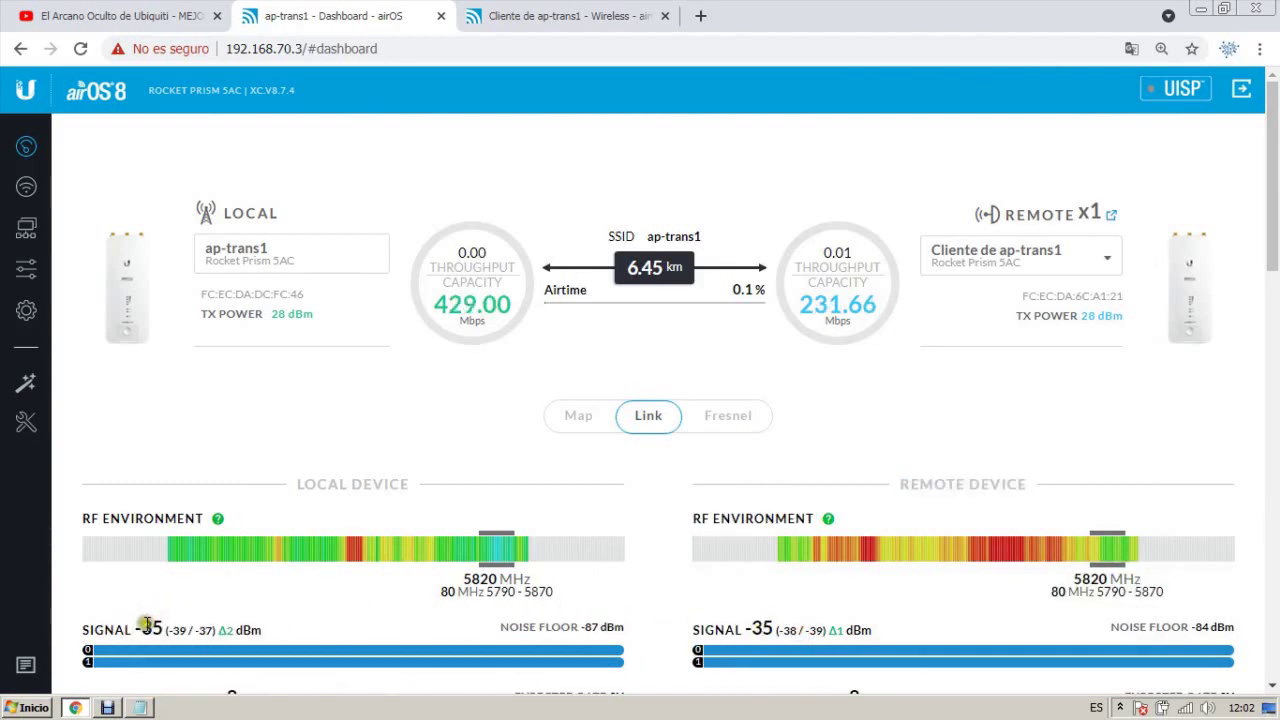
left_click_drag(145, 627, 860, 603)
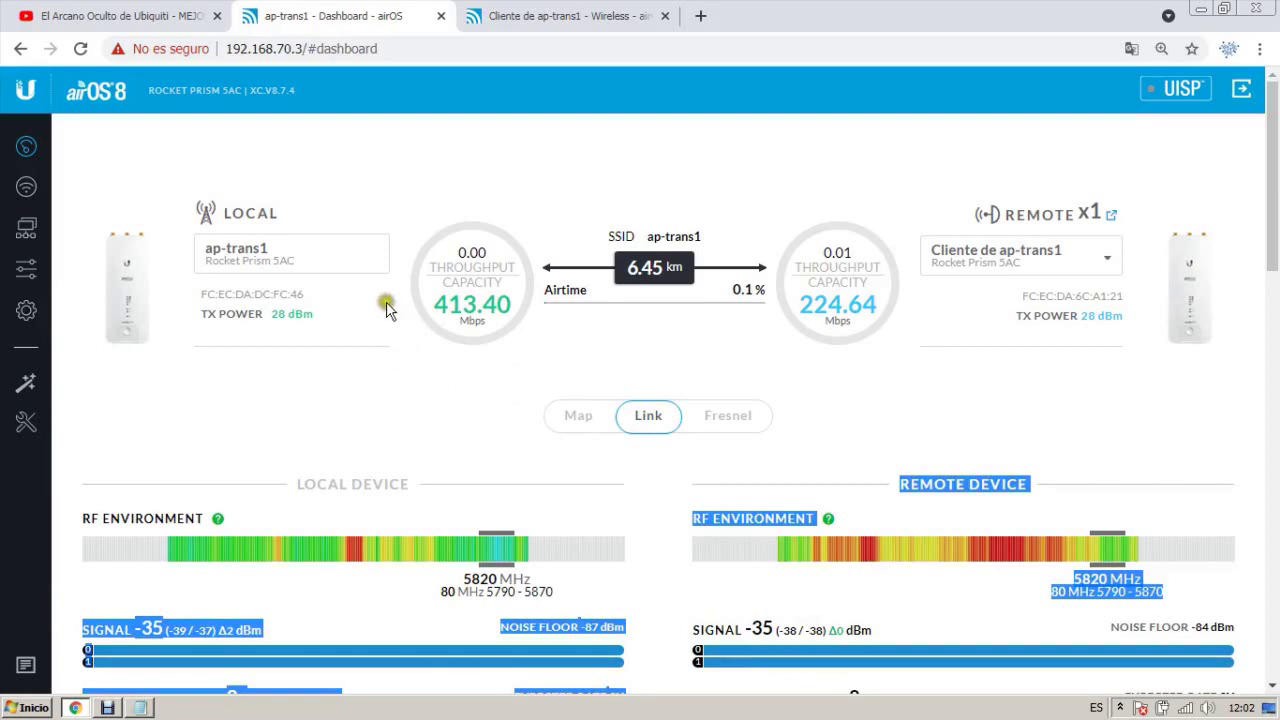
left_click(85, 8)
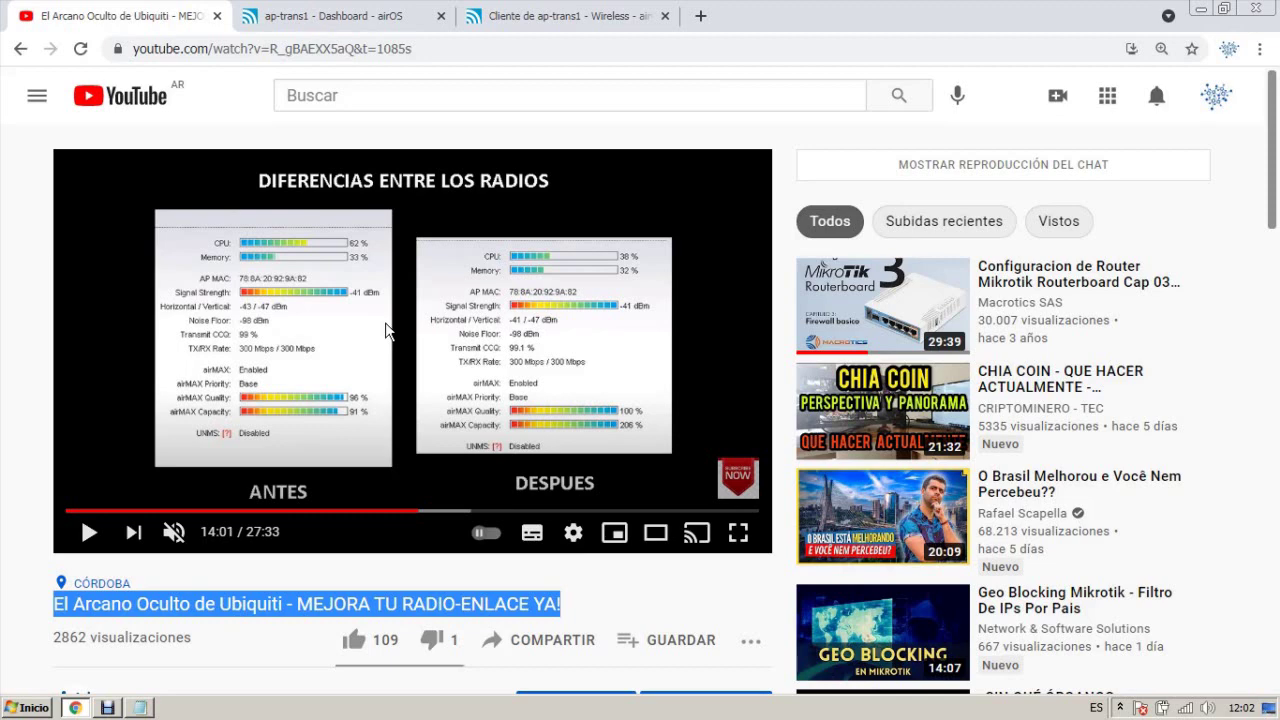
Check the client's Data Rate Module, and select Default for this setting in the ap-trans1 advanced wireless settings.
left_click(335, 16)
left_click(26, 186)
left_click(536, 8)
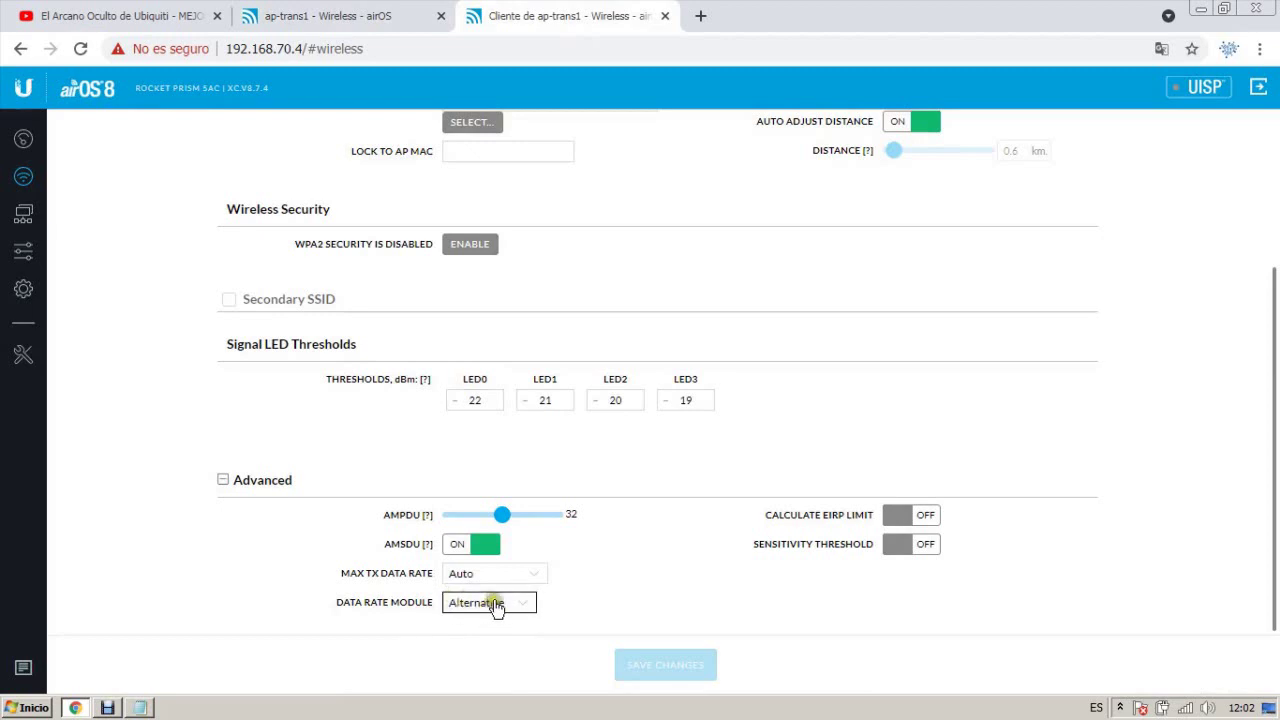
left_click(430, 12)
scroll(490, 514, "down", 2)
scroll(490, 527, "down", 2)
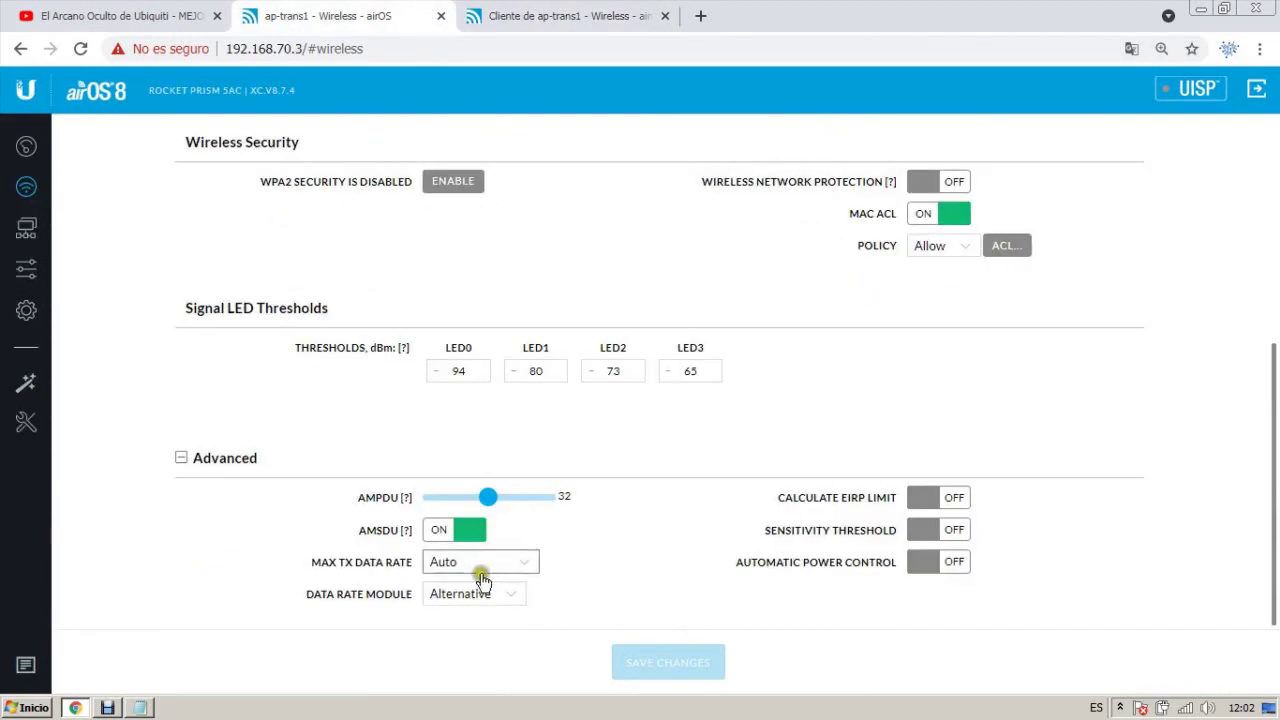
left_click(477, 596)
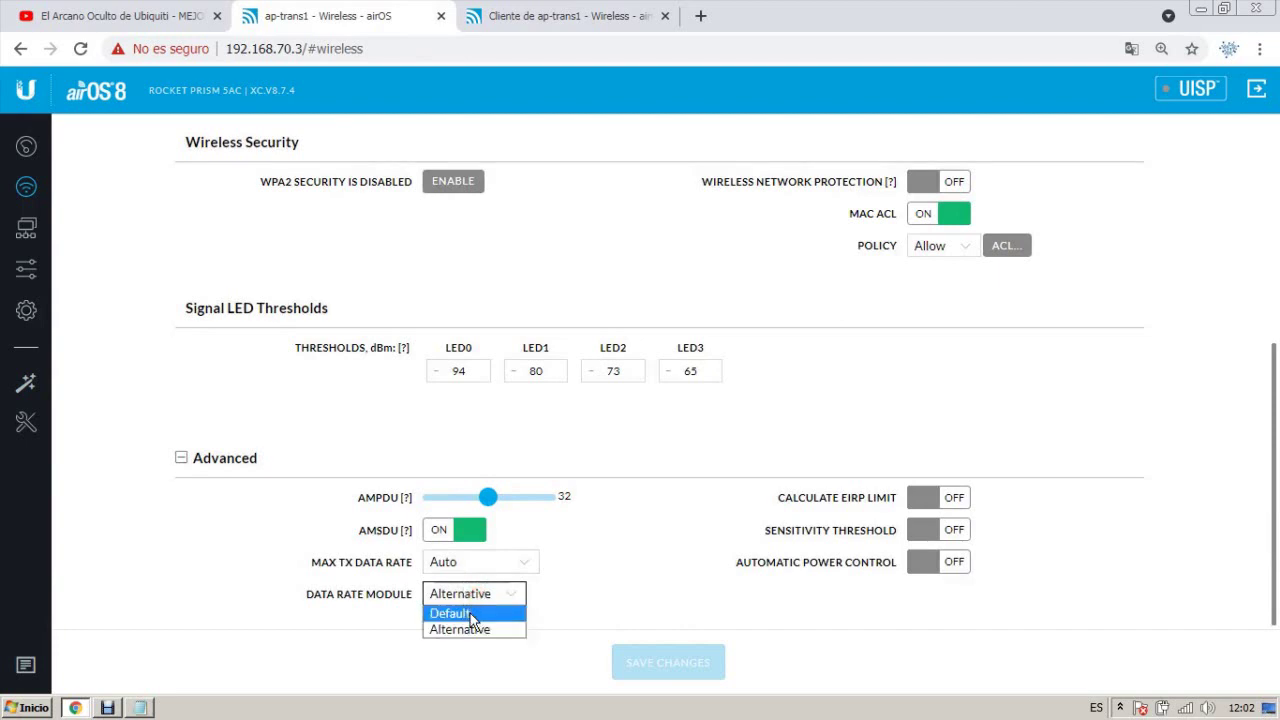
left_click(470, 614)
Select Default as the Data Rate Module on the client radio at 192.168.70.4.
left_click(565, 14)
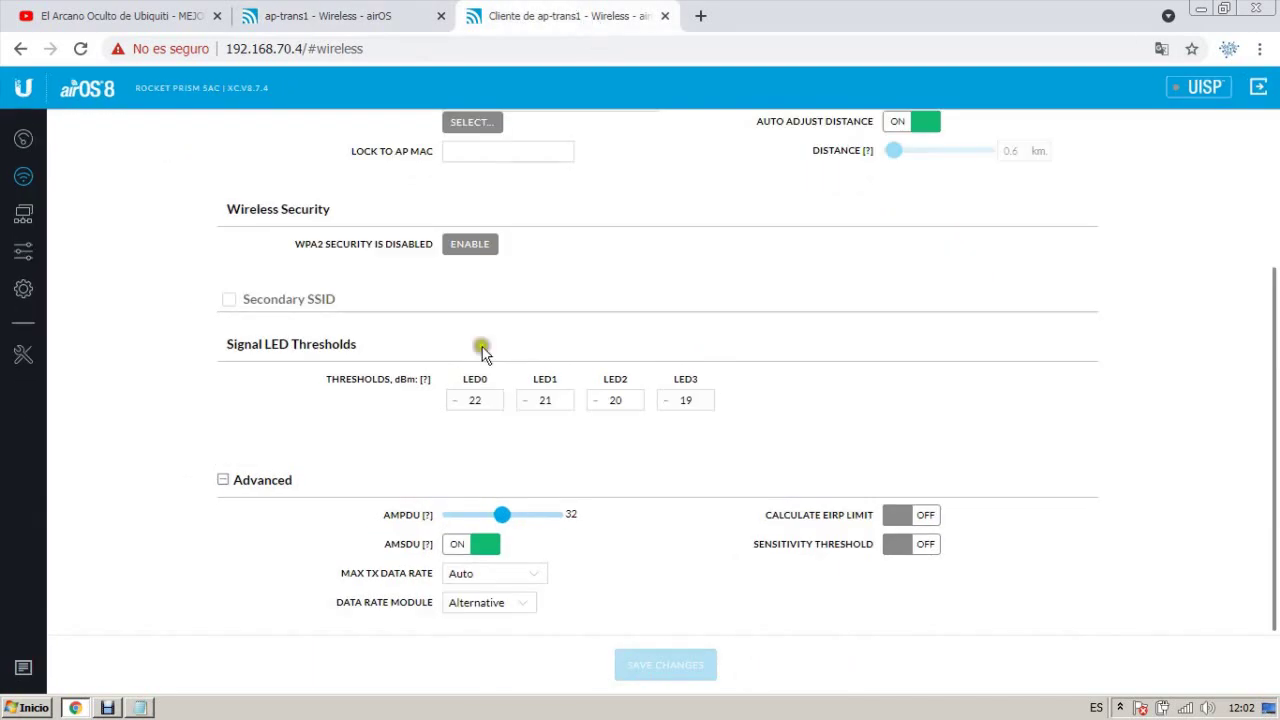
left_click(480, 600)
left_click(464, 616)
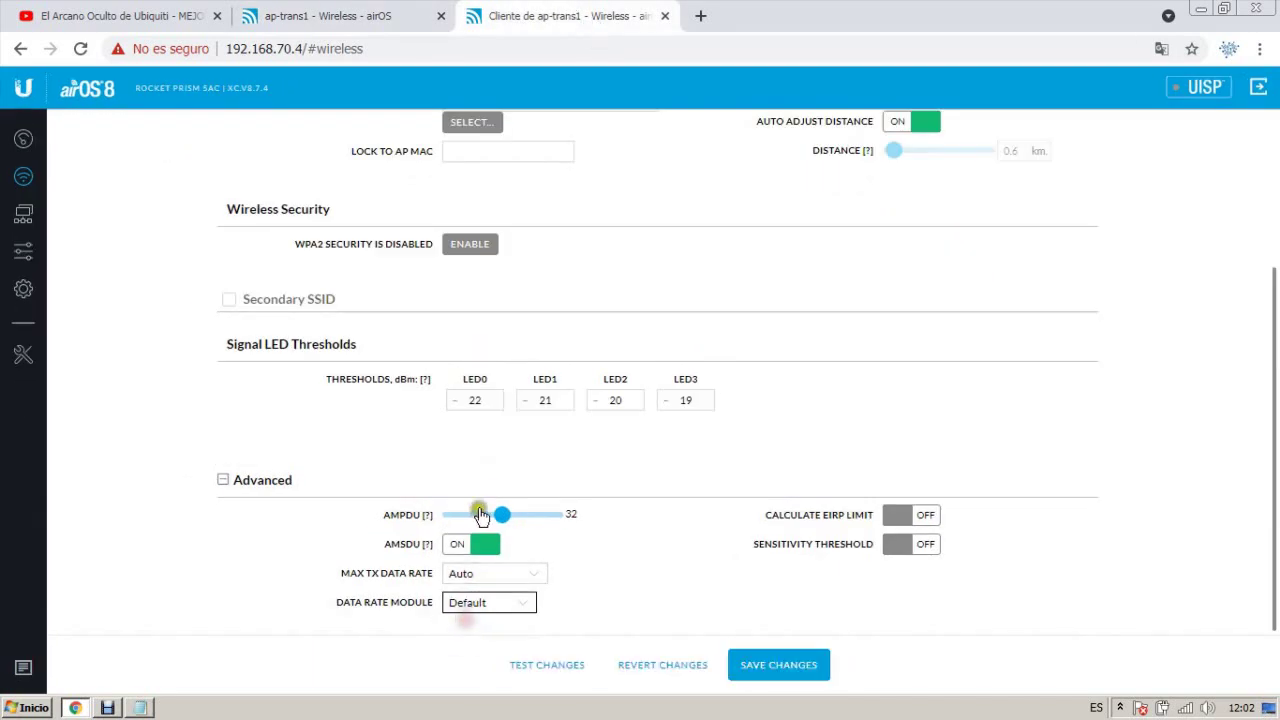
Check the client's firmware version, look through the Conectando Culturas channel videos for the 8.7.4 firmware video, and review both radios' wireless pages.
left_click(231, 85)
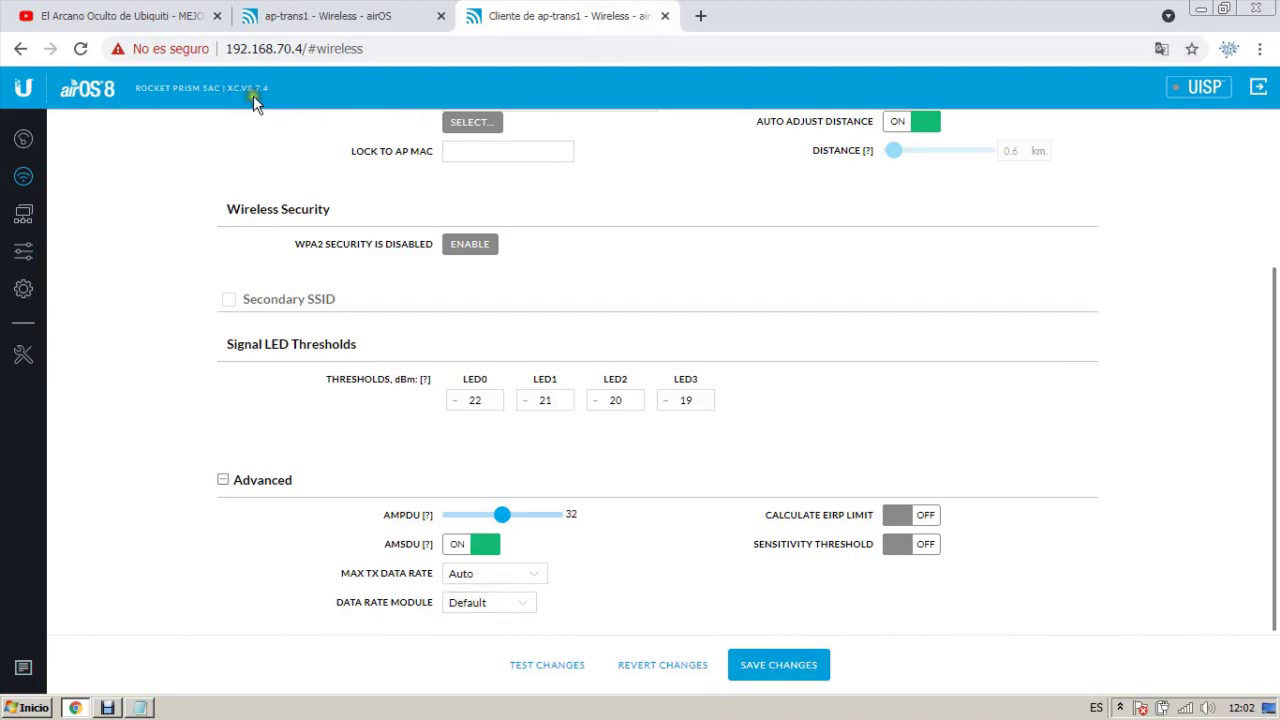
left_click_drag(251, 93, 268, 89)
key("ctrl+1")
key("alt+Left")
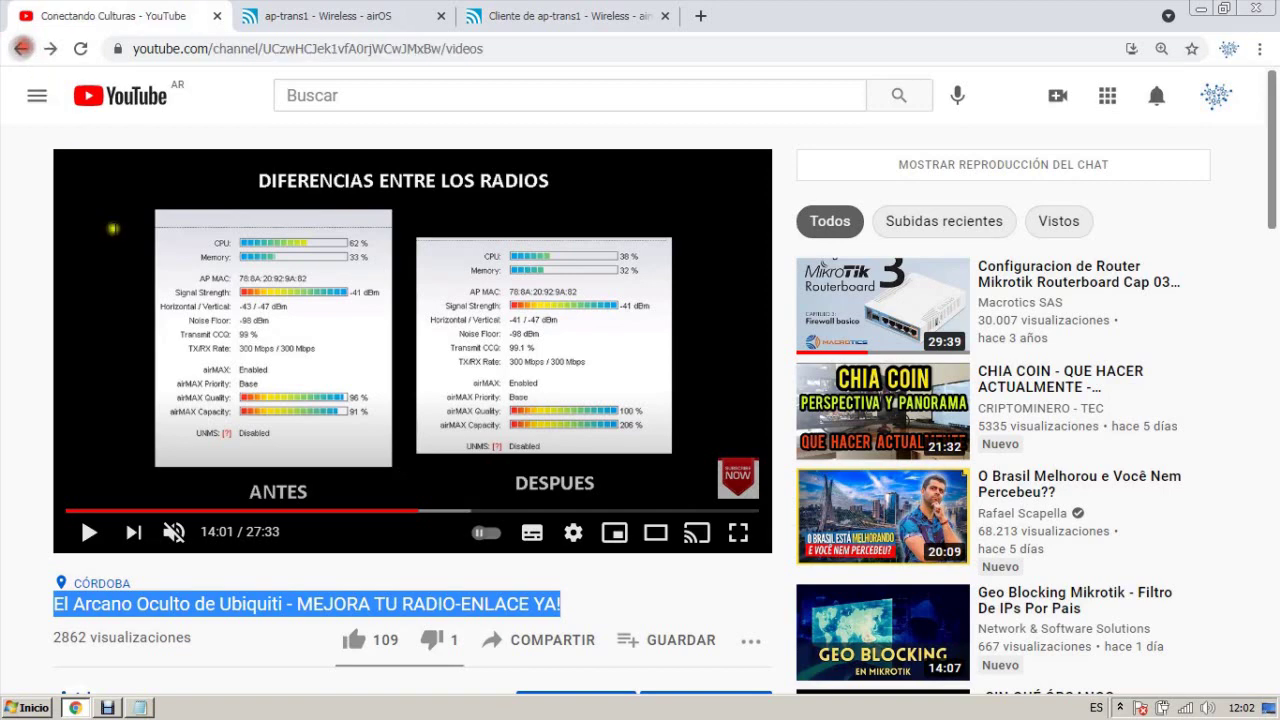
scroll(200, 425, "down", 4)
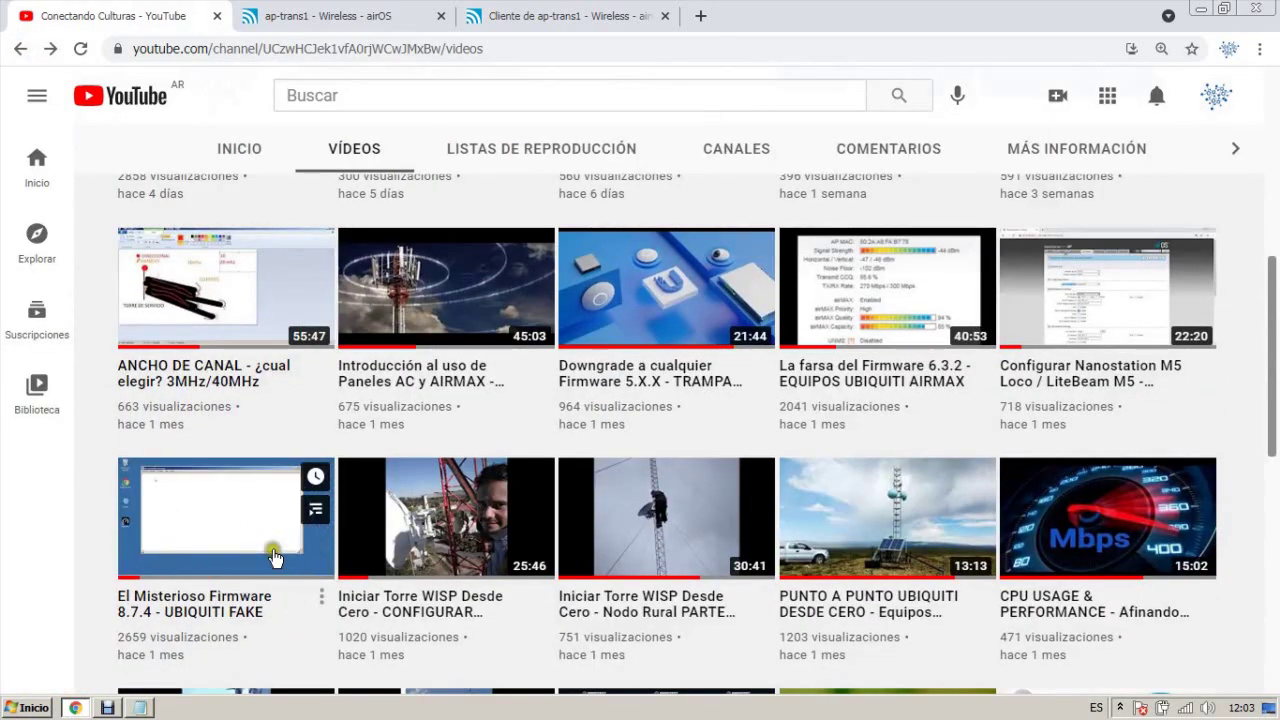
left_click(360, 16)
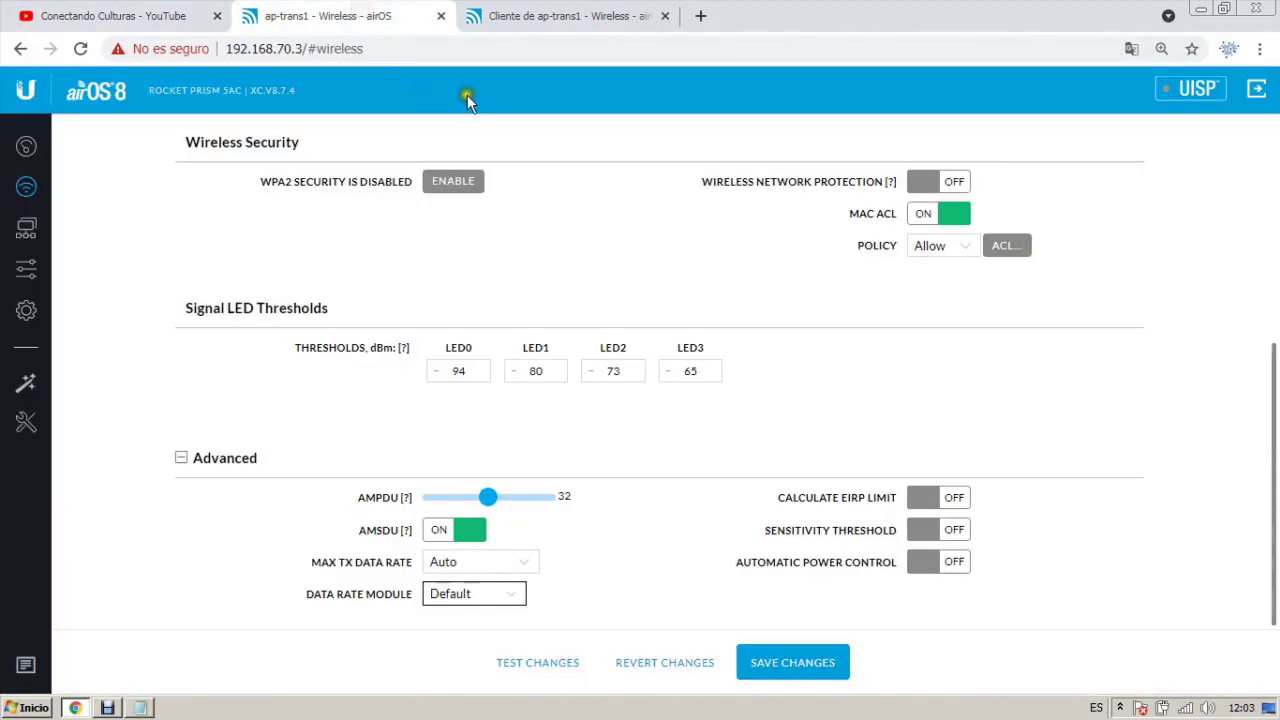
left_click(533, 12)
left_click(365, 12)
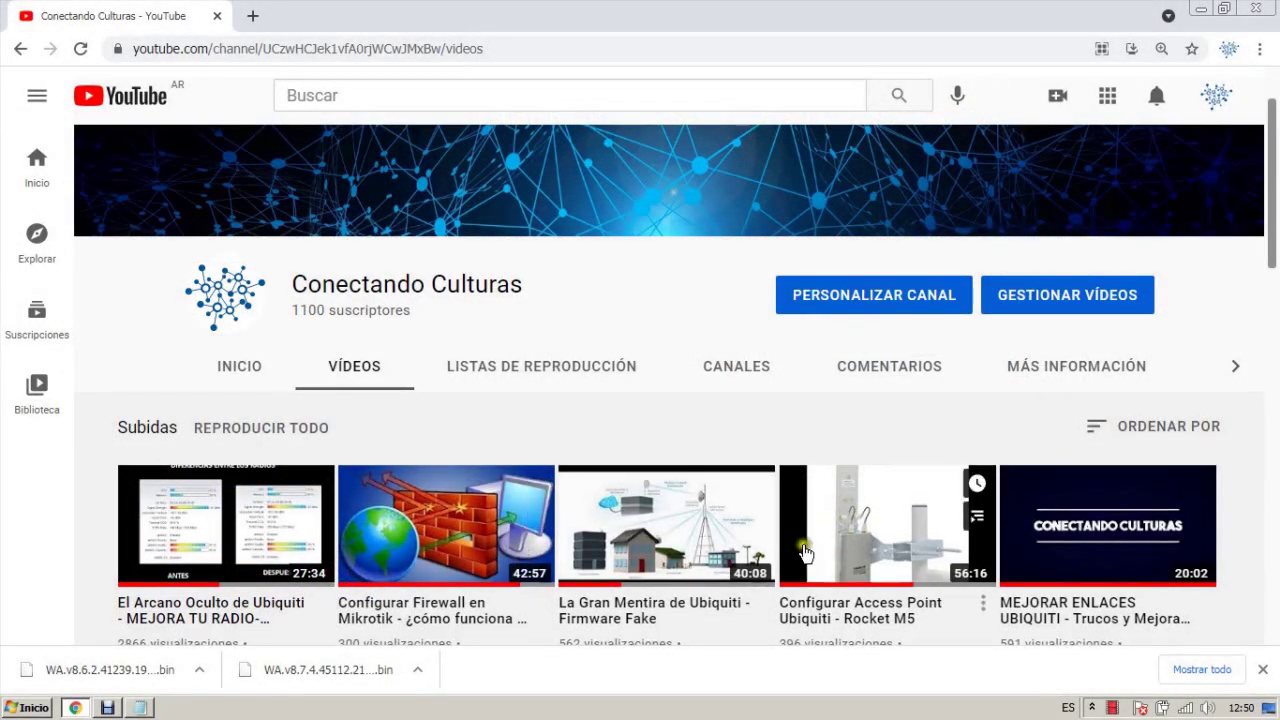
Bring up the Notepad notes and highlight "AC" in the PAP "Alternative" line.
scroll(440, 520, "down", 1)
left_click(140, 707)
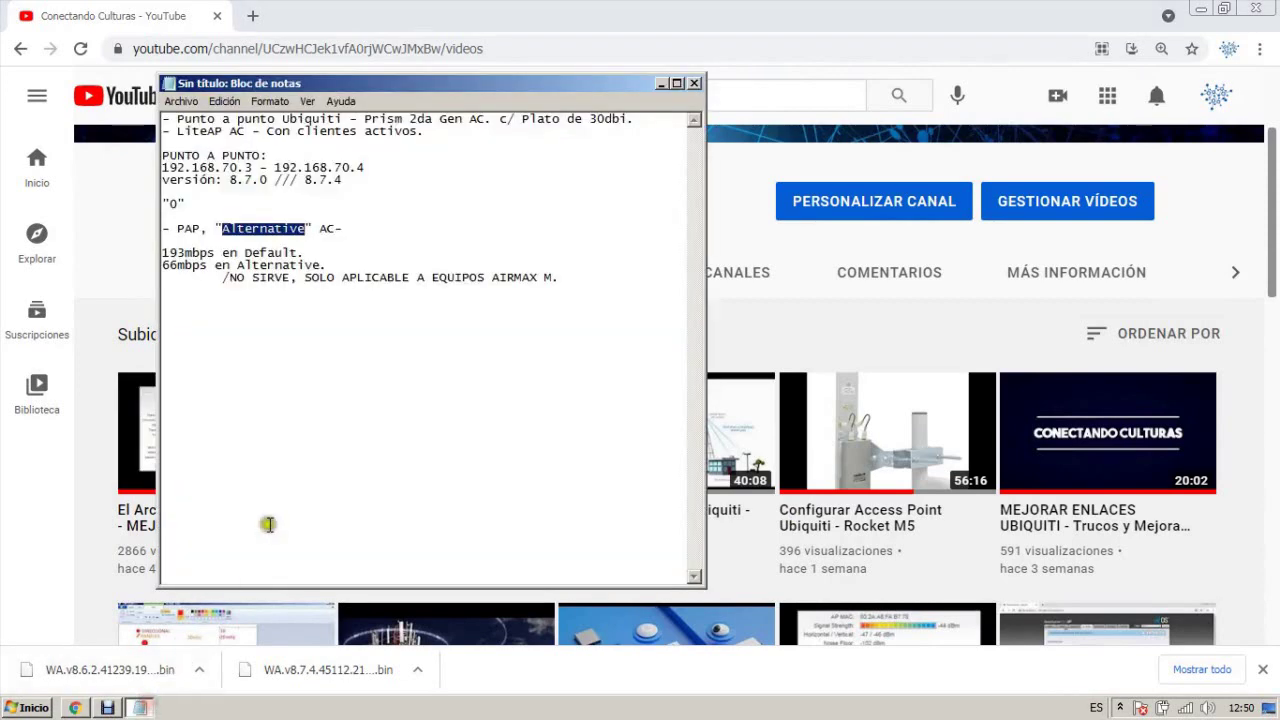
double_click(328, 228)
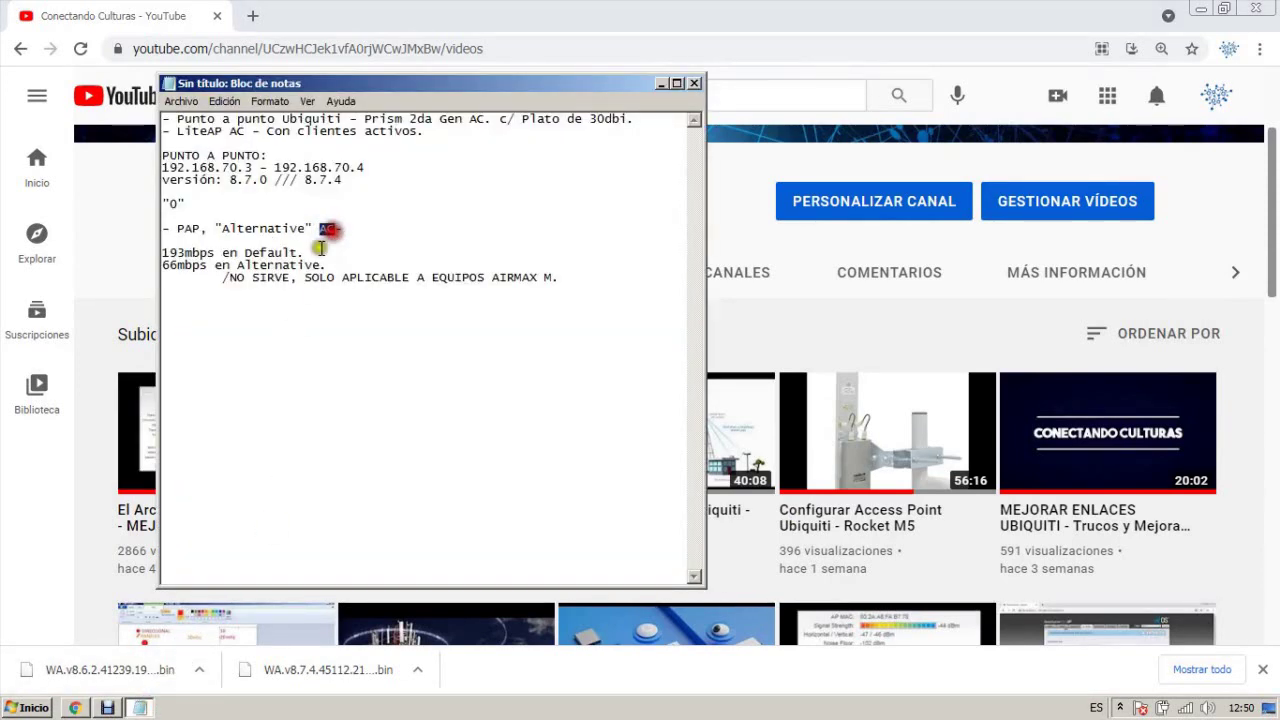
Review the recorded PAP "Alternative" test notes by highlighting the mode names and the Default and Alternative speed figures.
left_click(225, 228)
left_click_drag(225, 228, 308, 230)
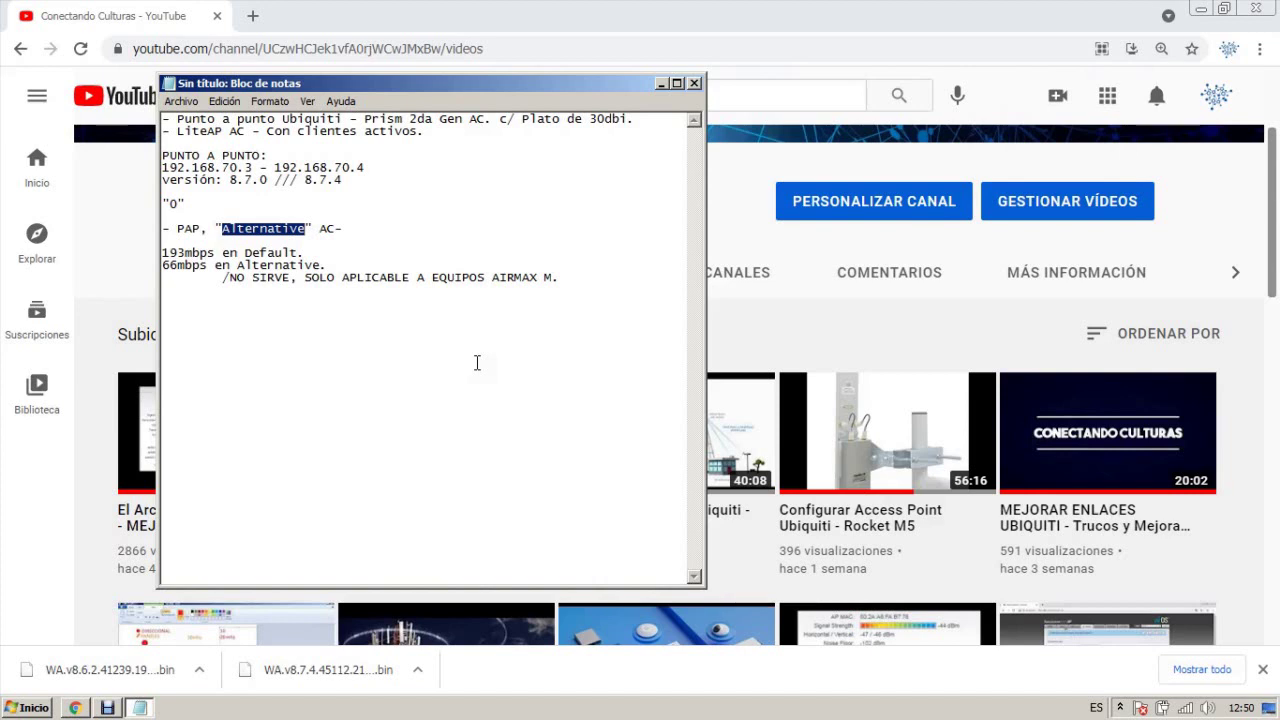
left_click(166, 252)
double_click(170, 252)
right_click(181, 267)
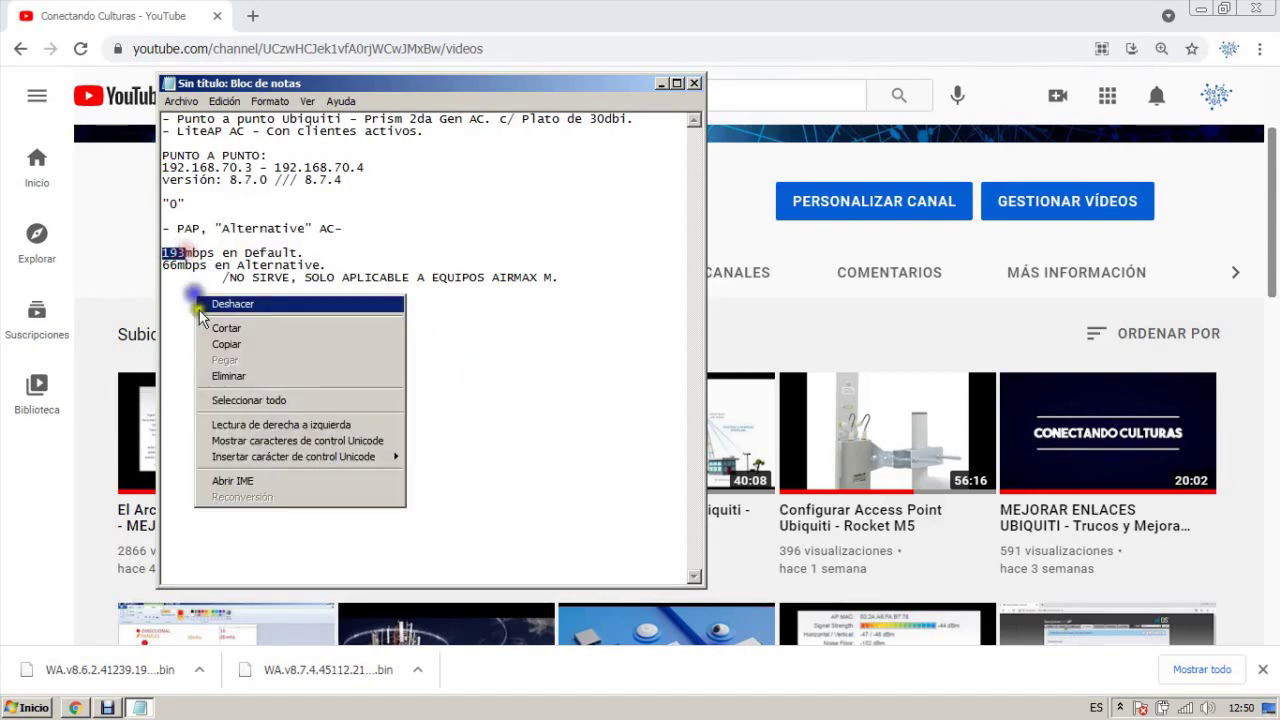
left_click(205, 245)
left_click_drag(245, 251, 304, 252)
left_click_drag(162, 265, 177, 266)
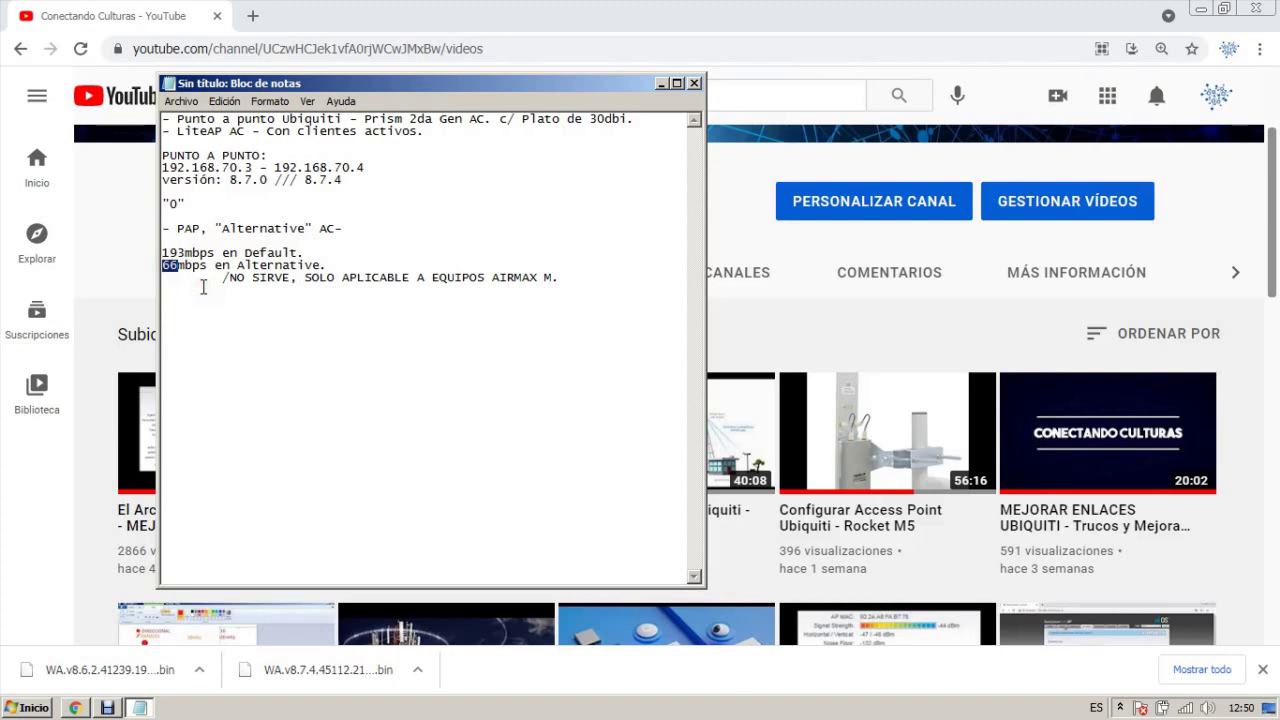
Add the heading "- MEJORAR NUESTRAS ESTACIONES LiteAP - AC:" below the AIRMAX M remark in the notes.
left_click(389, 308)
type("-")
type("MEJORAR NUES")
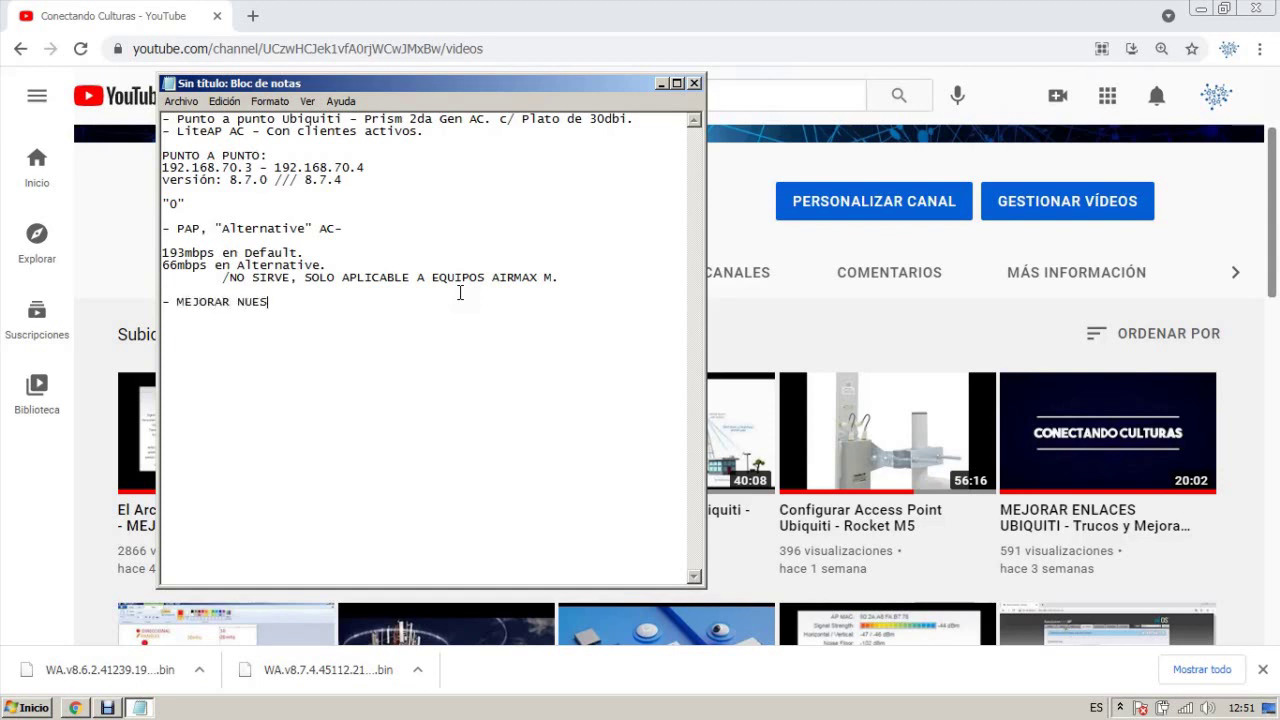
type("TRAS ESTACIONES Lite")
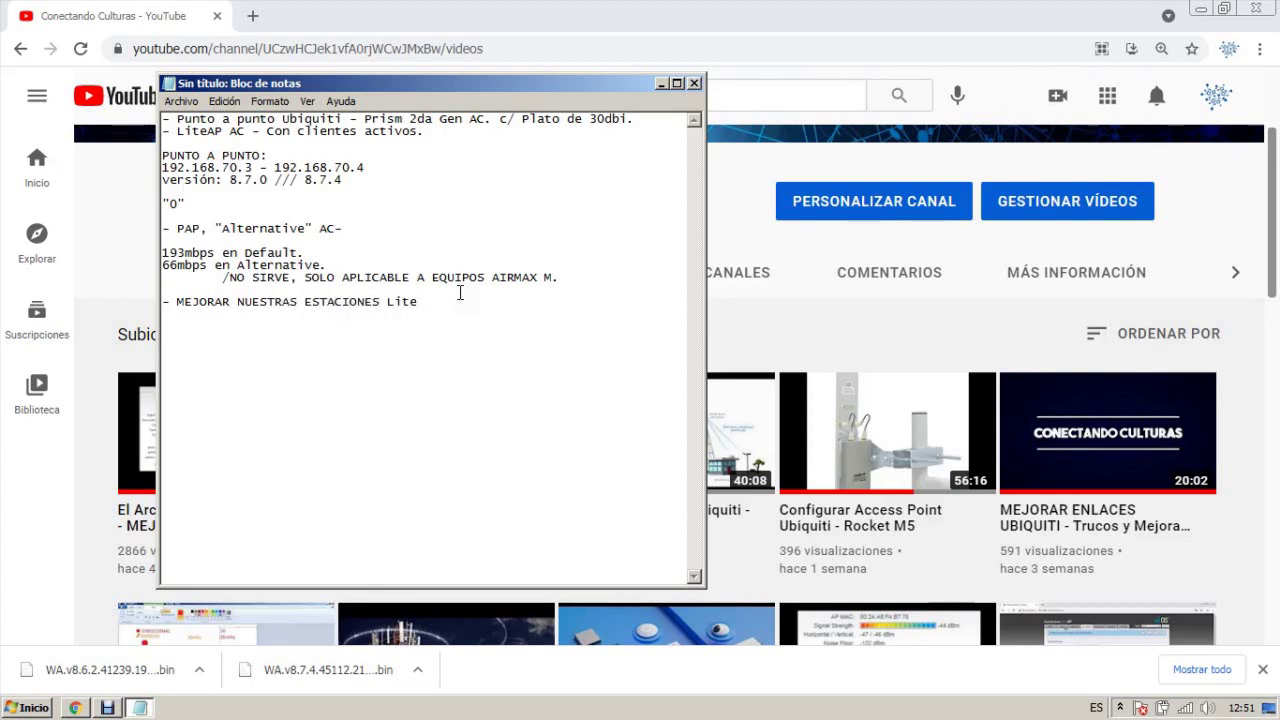
type("AP - AC:")
Copy "LiteAP" from the notes, search Google Images for it in a new browser tab, and view the Lite AP AC 120 picture.
left_click(392, 301)
left_click_drag(392, 301, 433, 302)
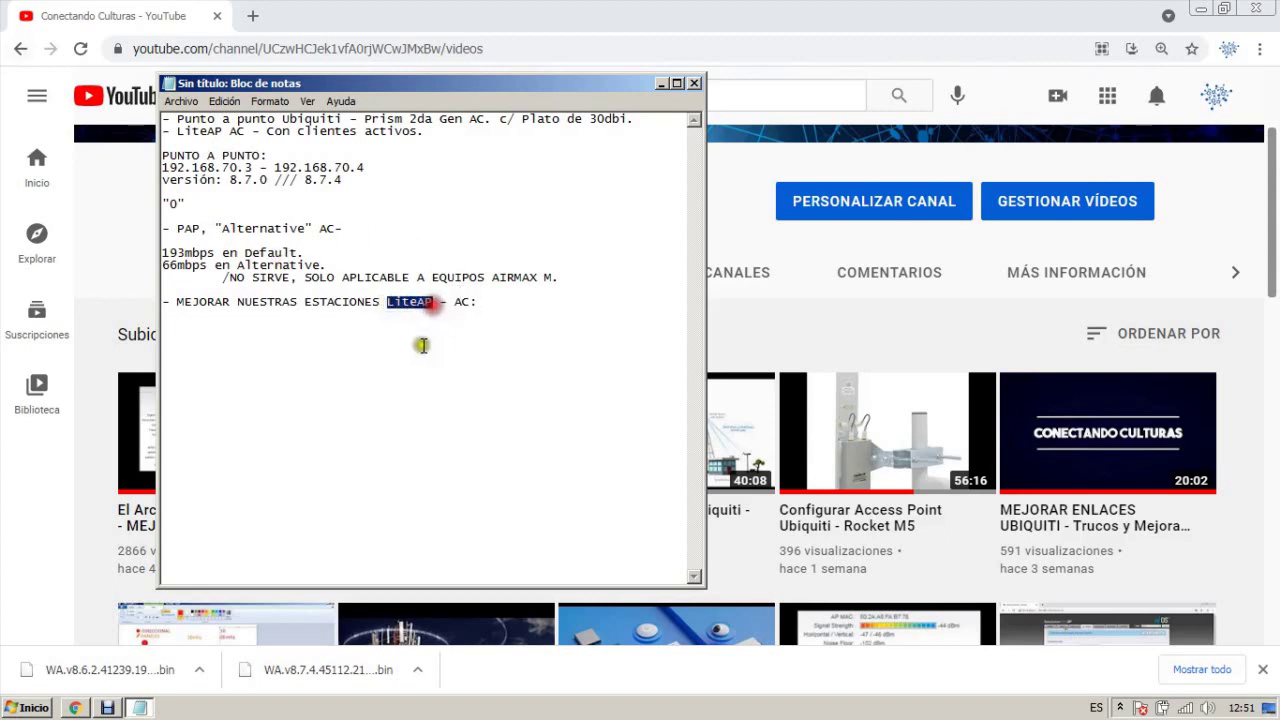
left_click(253, 16)
left_click(263, 46)
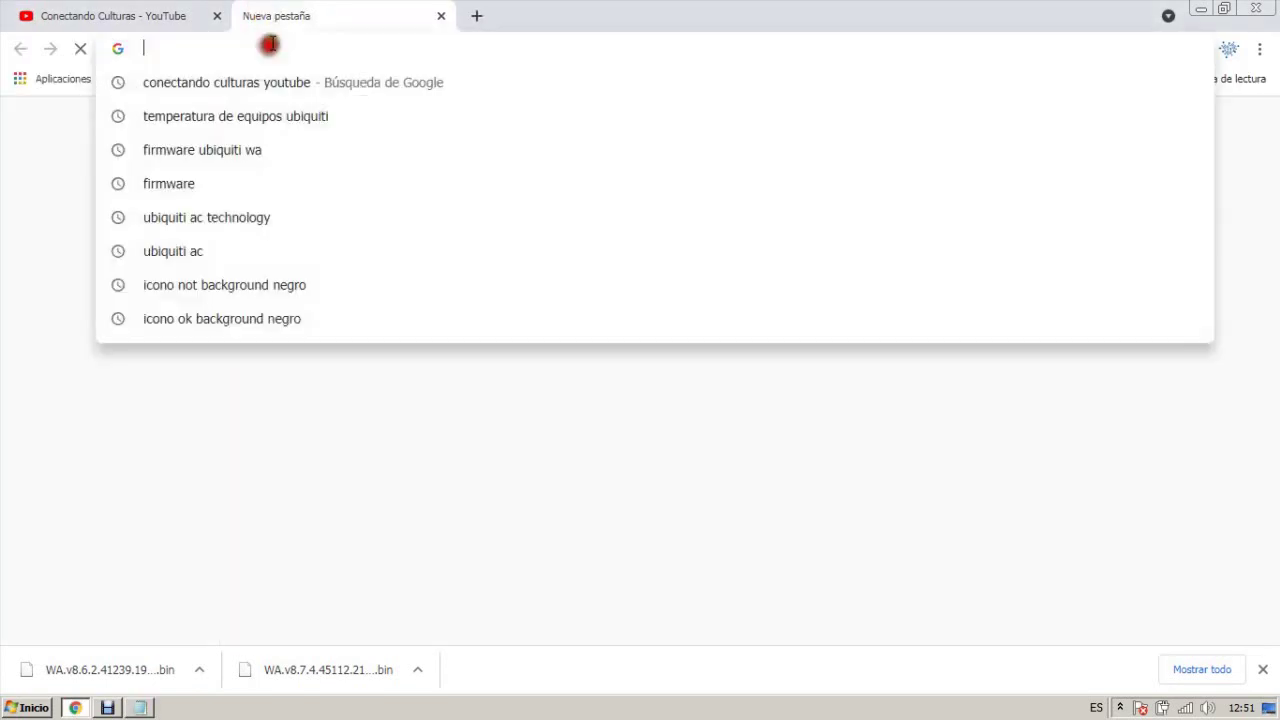
key("ctrl+v")
key("Return")
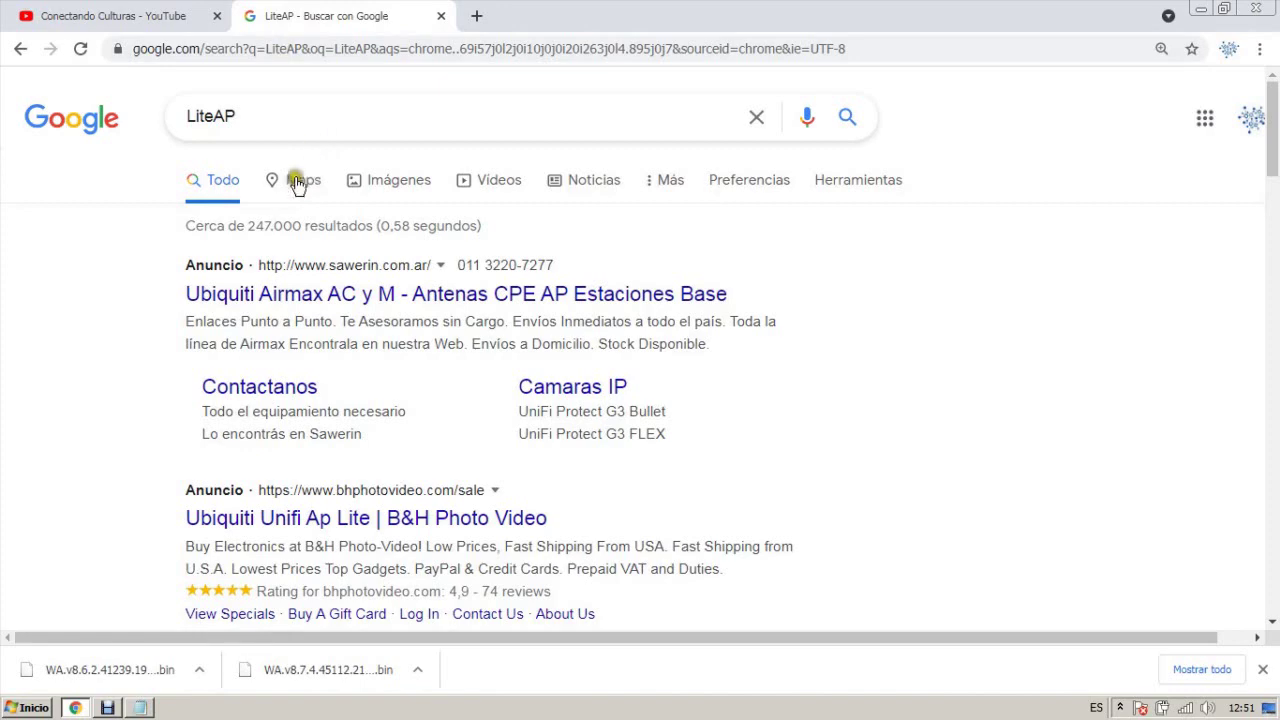
left_click(408, 180)
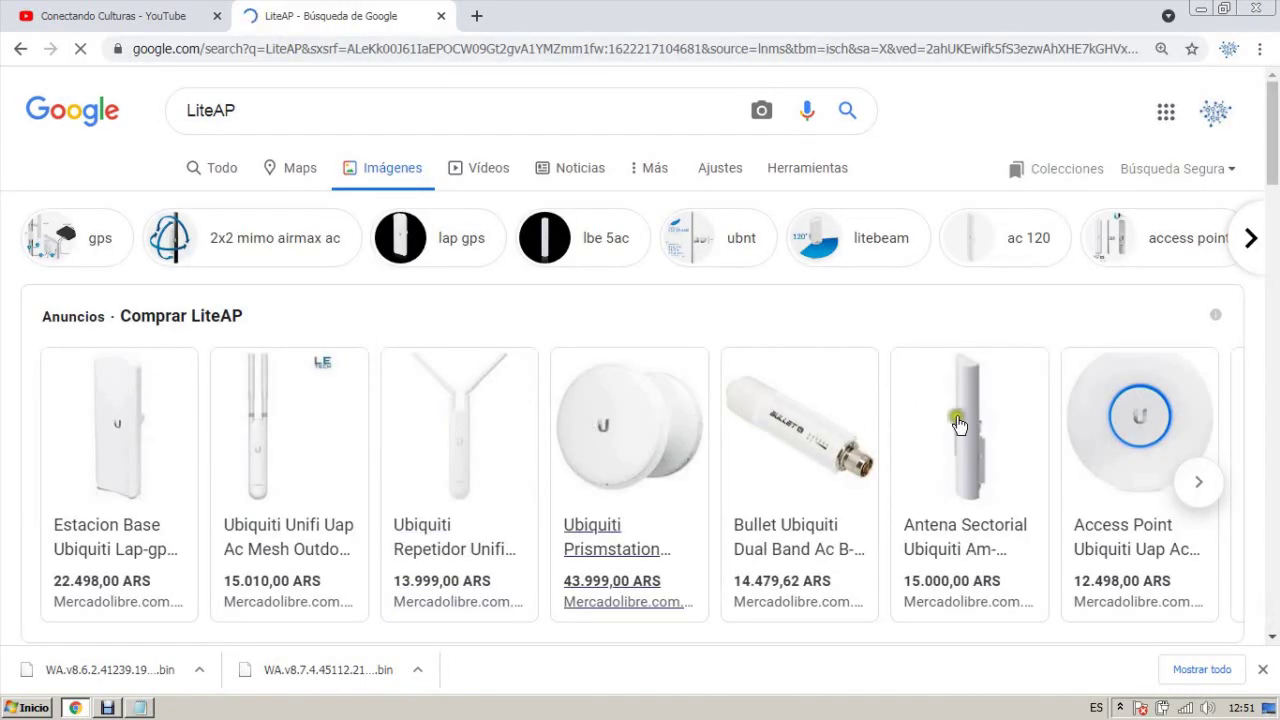
scroll(1030, 428, "down", 3)
scroll(529, 491, "down", 1)
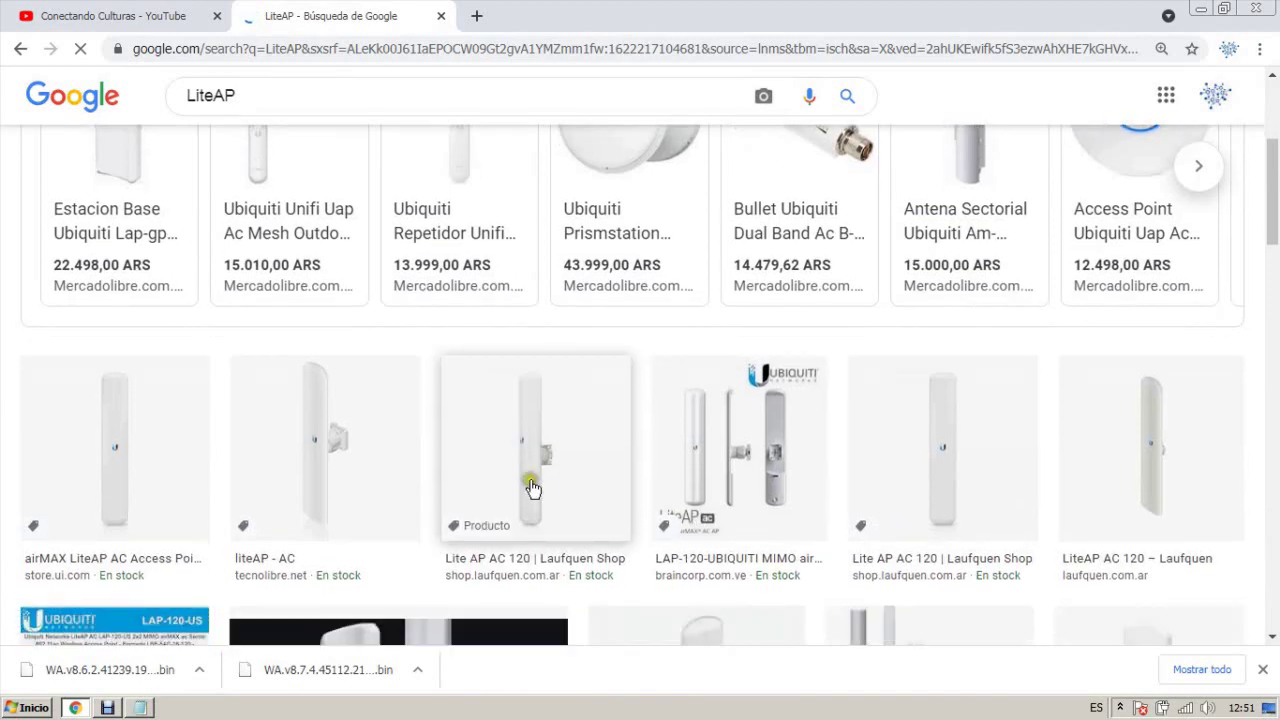
left_click(521, 379)
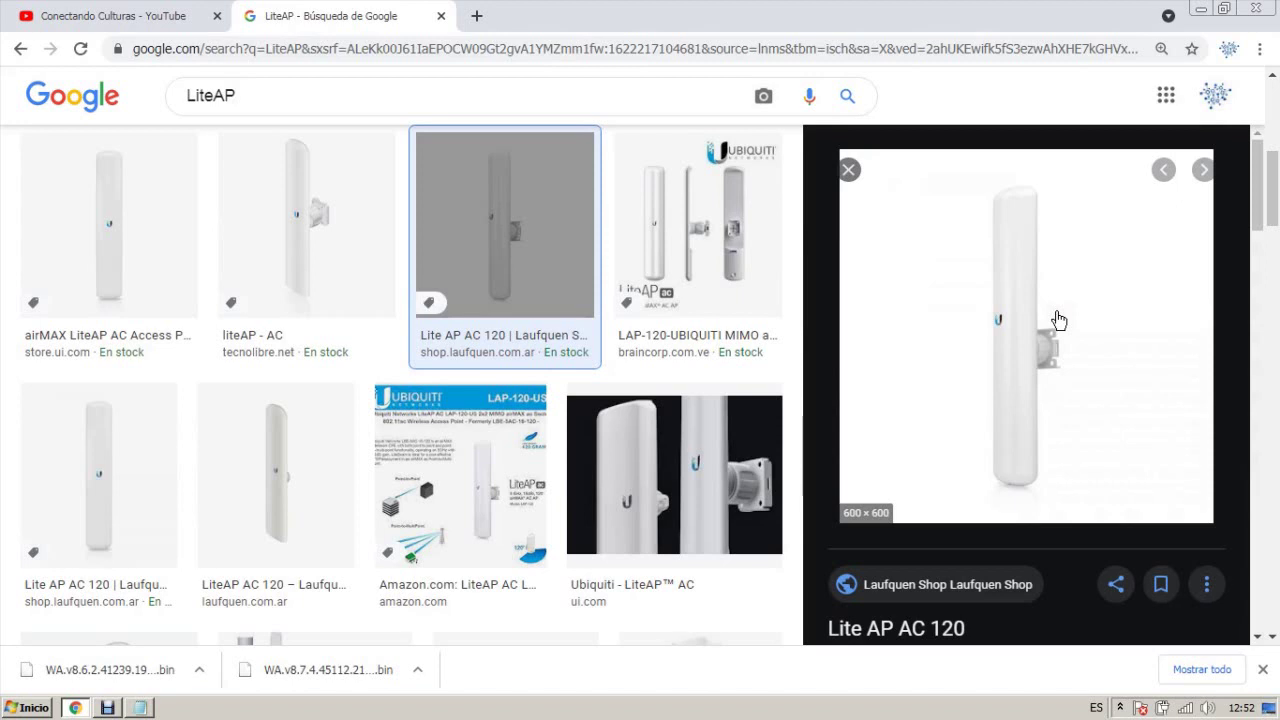
Open the LiteAP AC login page at 192.168.70.180:7062.
left_click(357, 48)
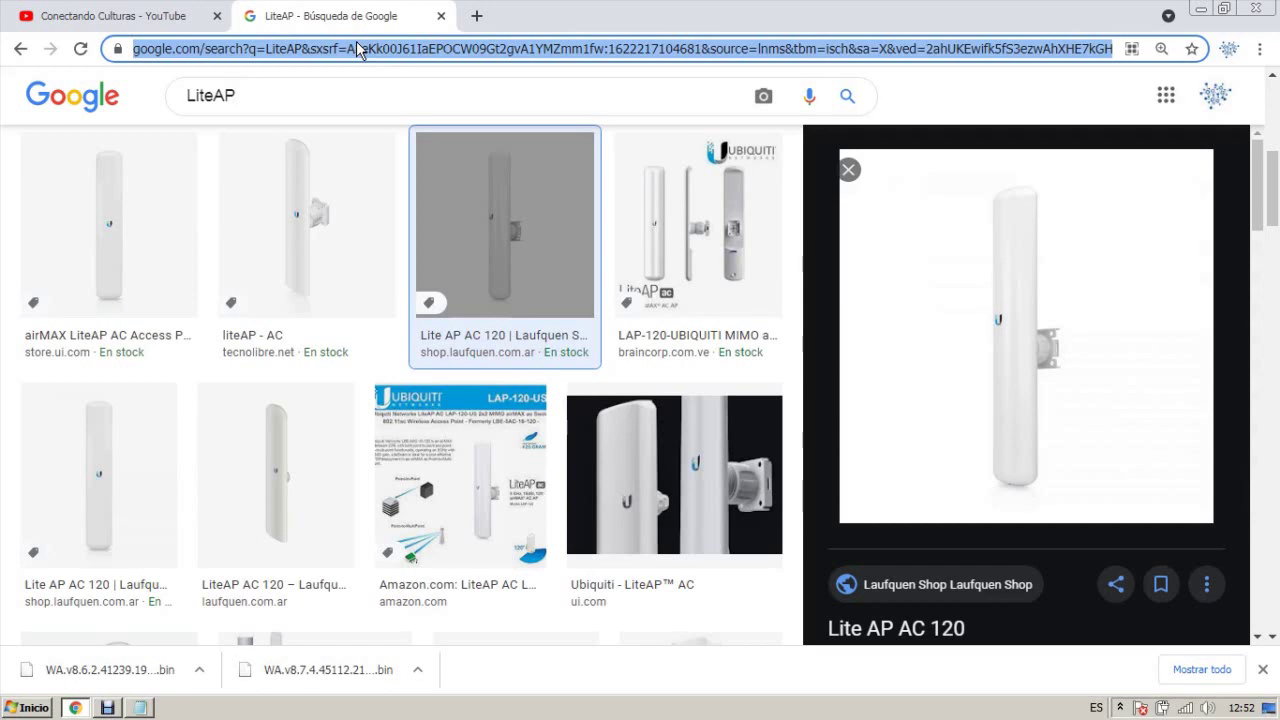
type("192")
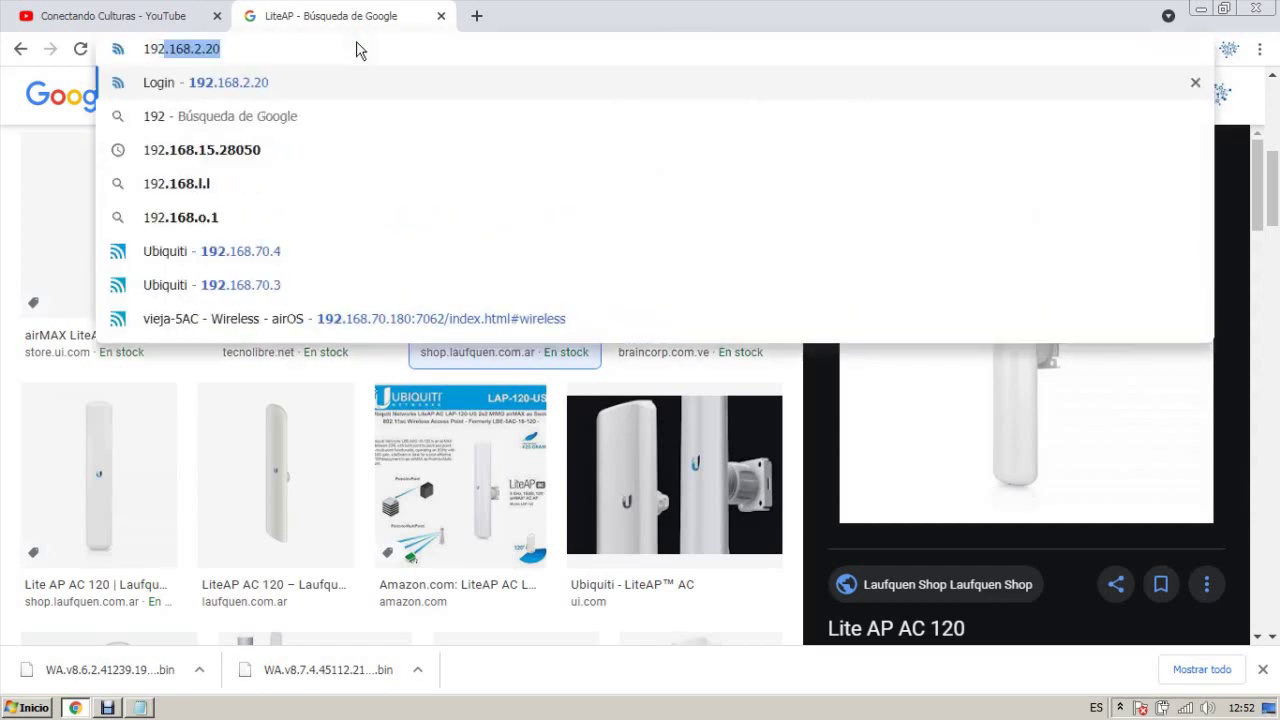
type(".168.70")
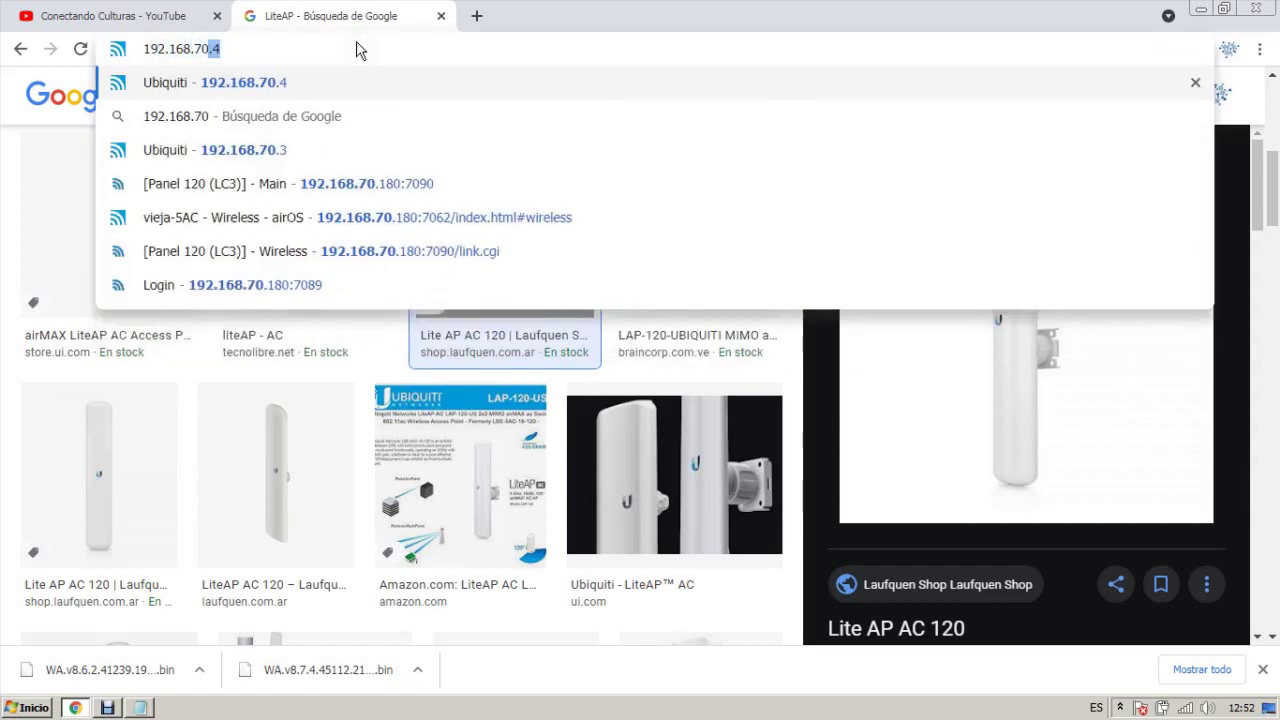
type(".180:7062")
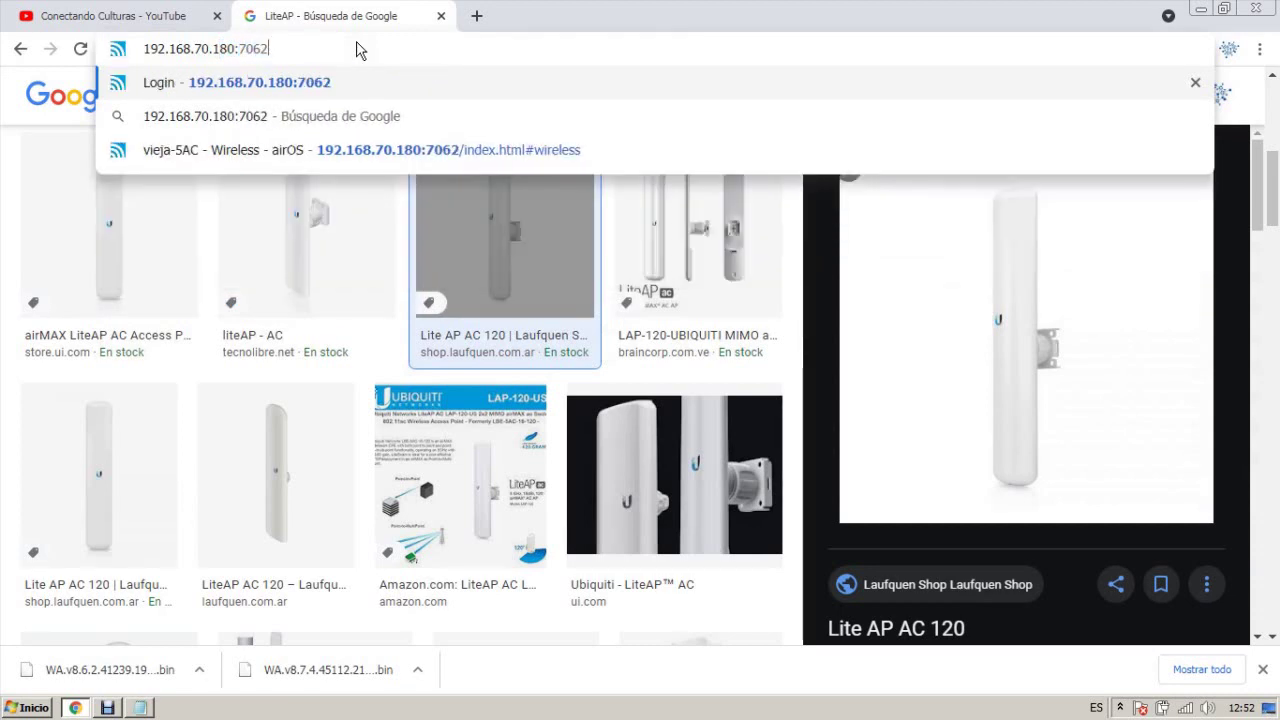
key("Return")
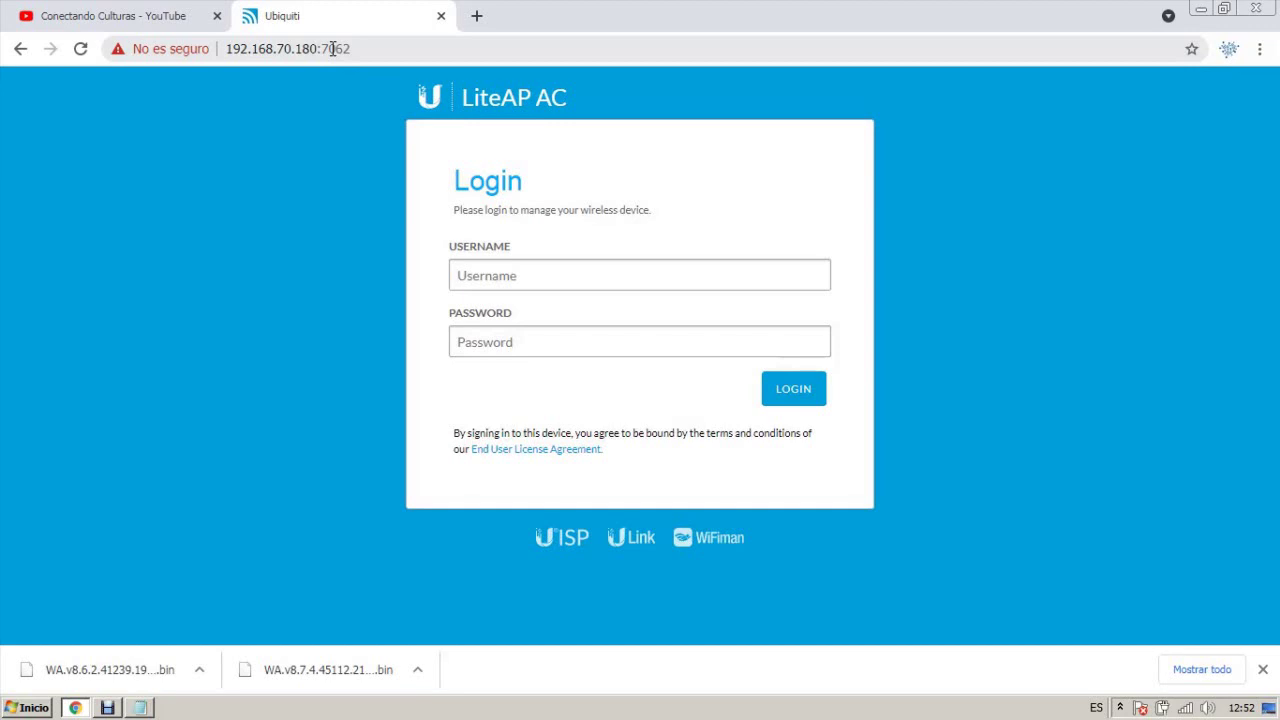
Log in to the LiteAP AC as admin with the account password.
type("admin")
key("Tab")
type("******")
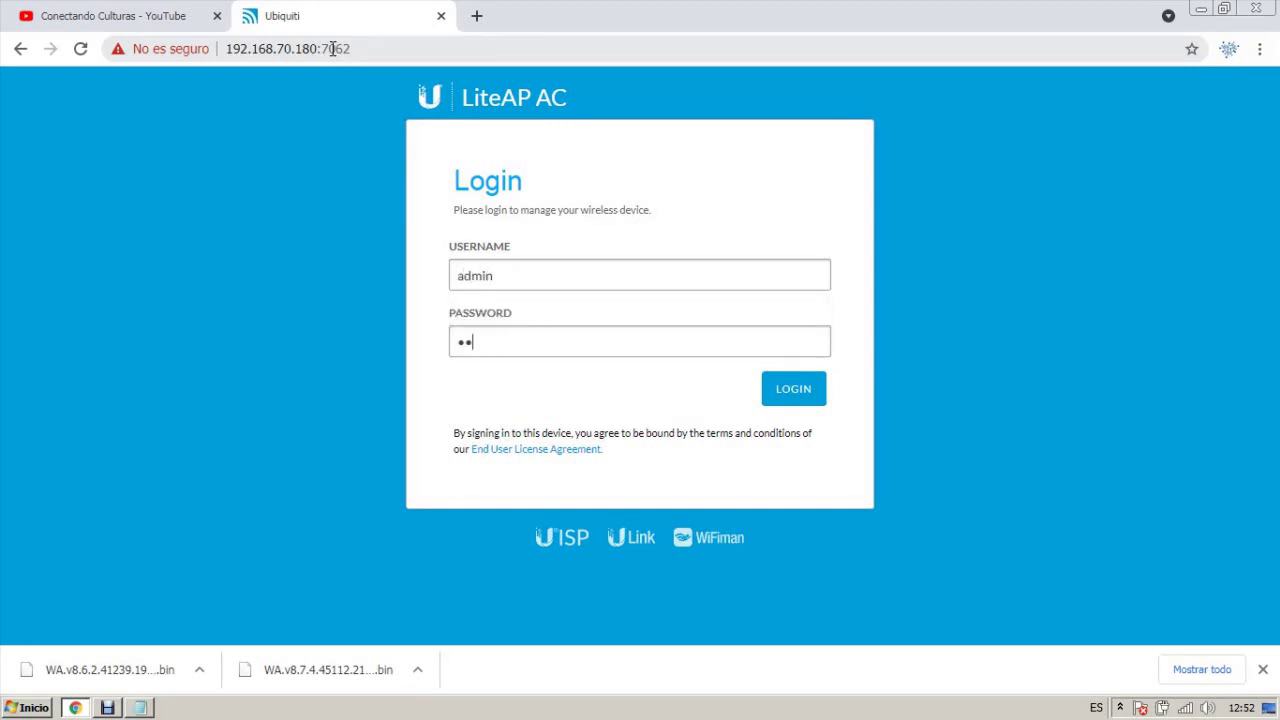
type("*******")
key("Return")
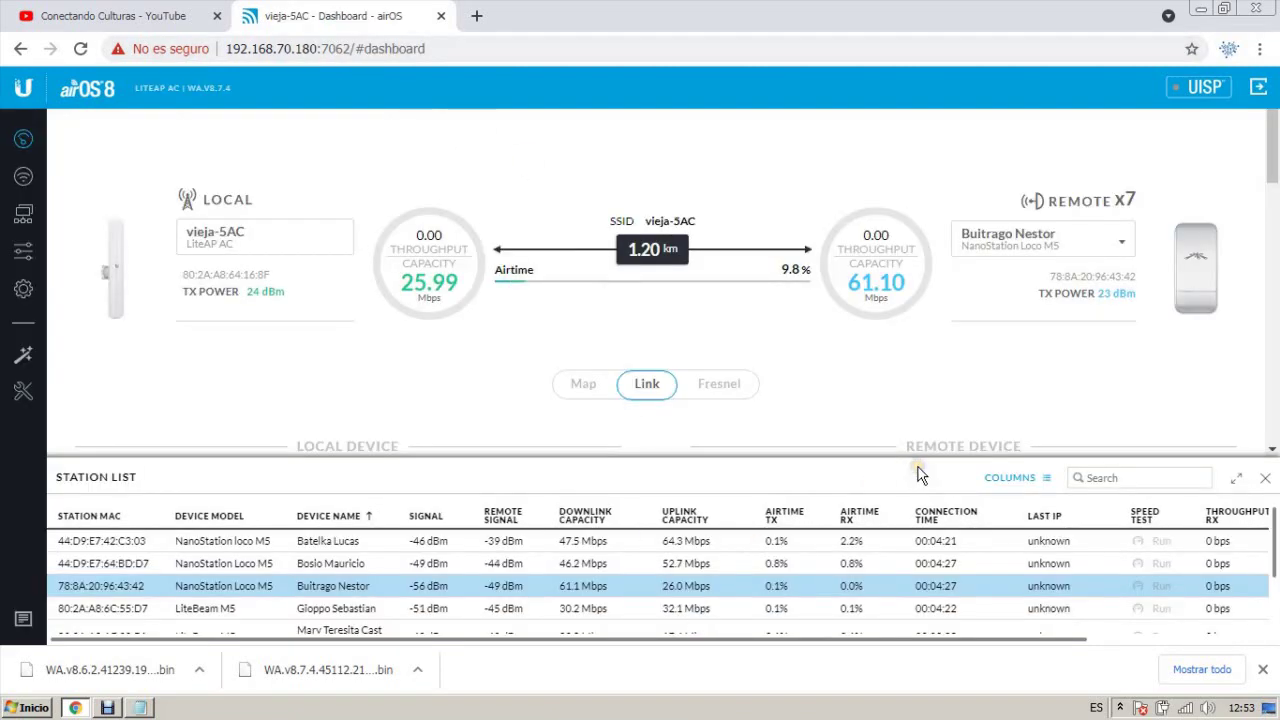
Check the LiteAP's firmware version, sort the station list by signal, enlarge it, and inspect the station whose remote signal is red.
left_click_drag(186, 82, 241, 105)
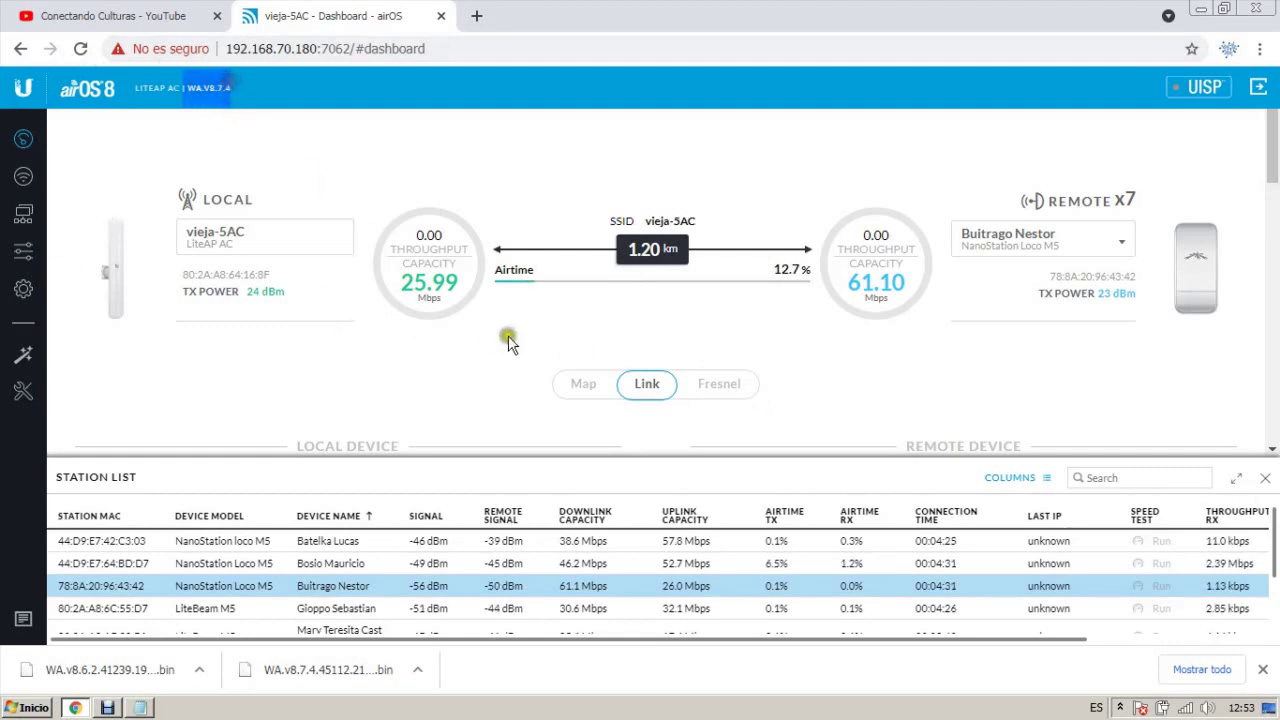
left_click(440, 518)
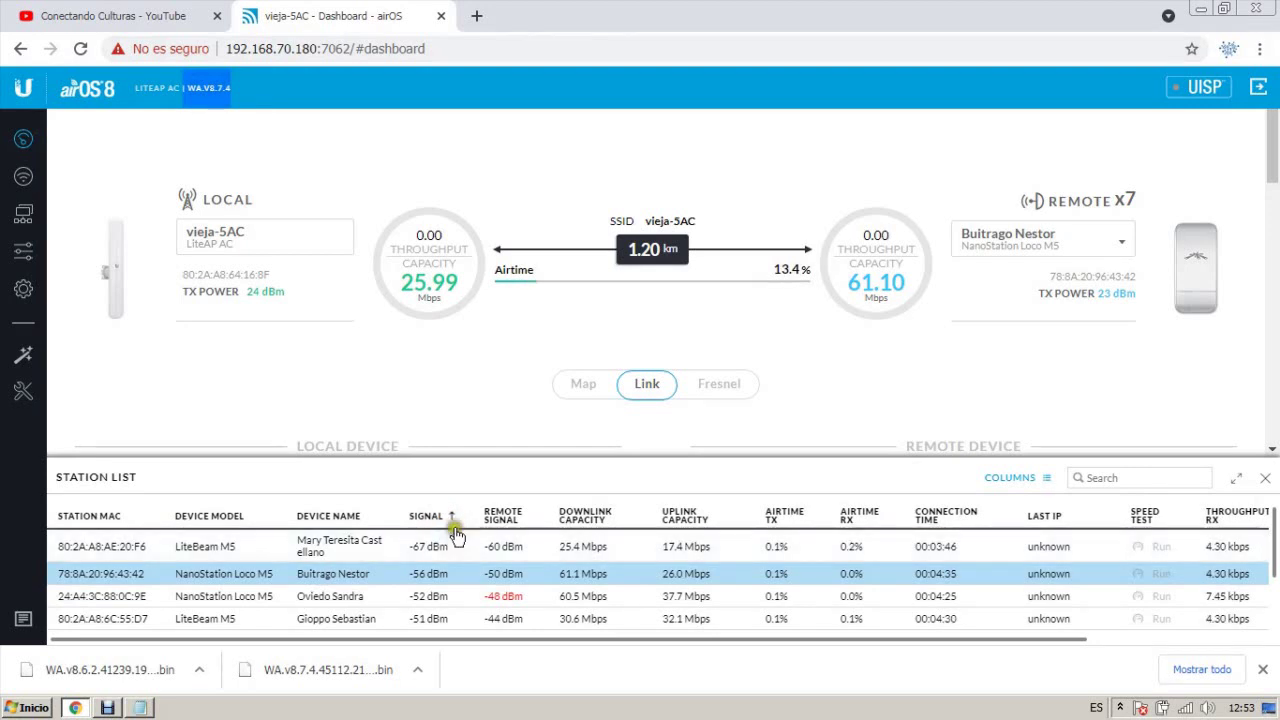
left_click_drag(366, 452, 340, 321)
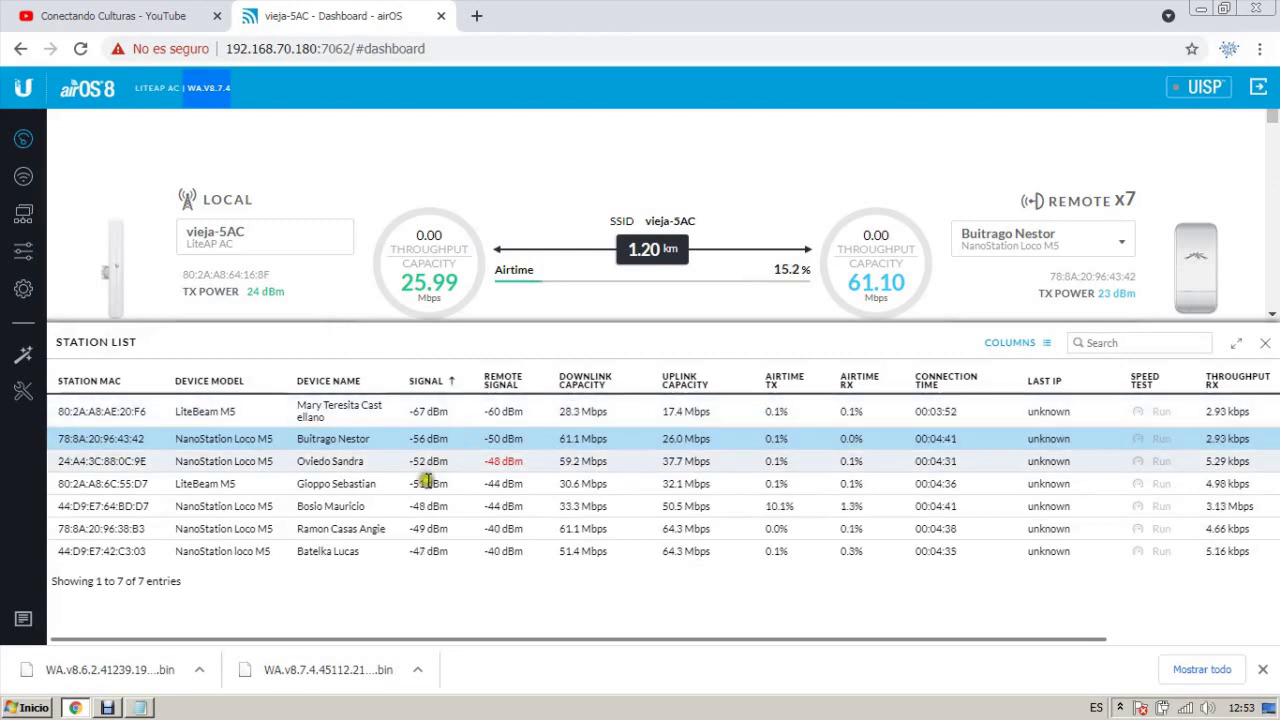
left_click_drag(101, 581, 146, 581)
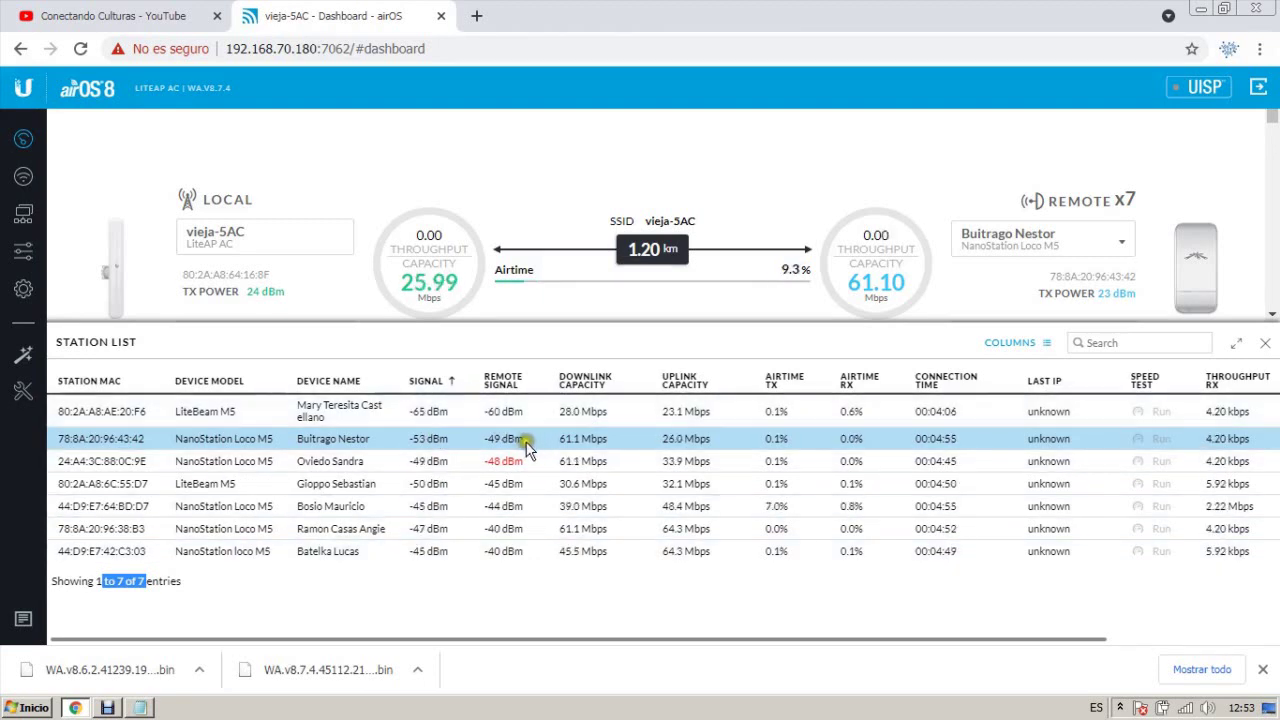
left_click_drag(487, 461, 518, 465)
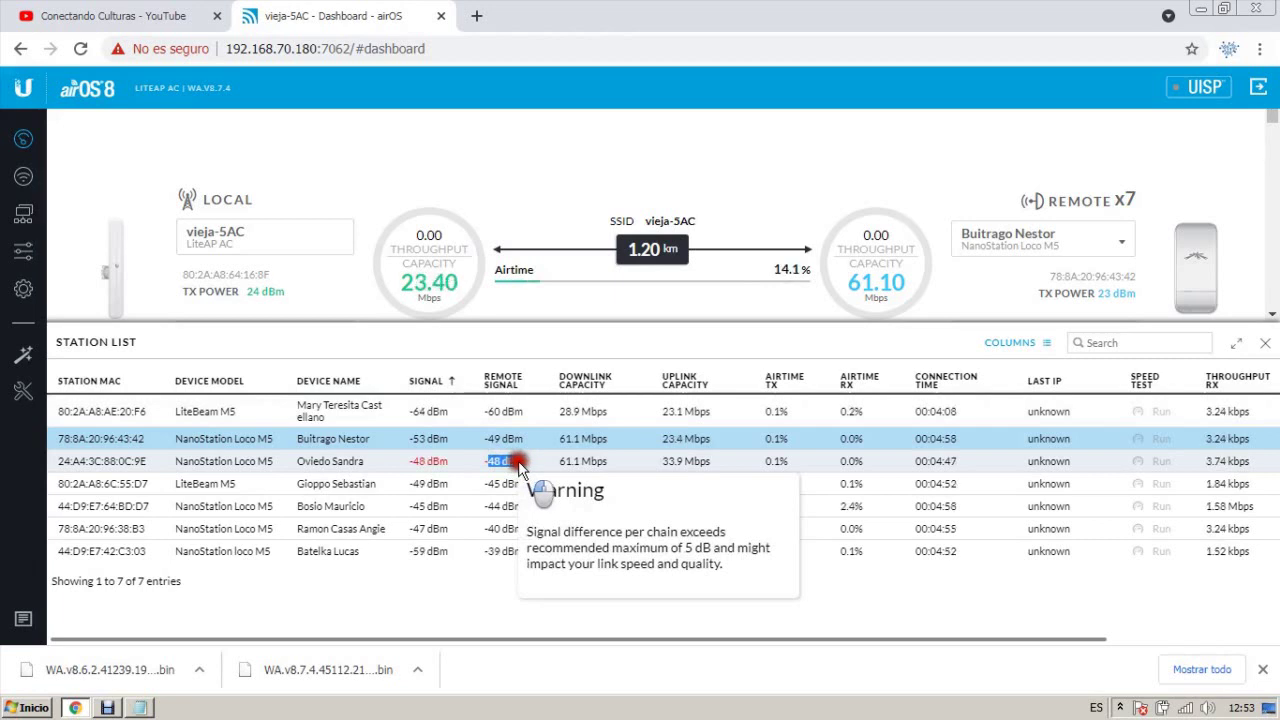
left_click(447, 460)
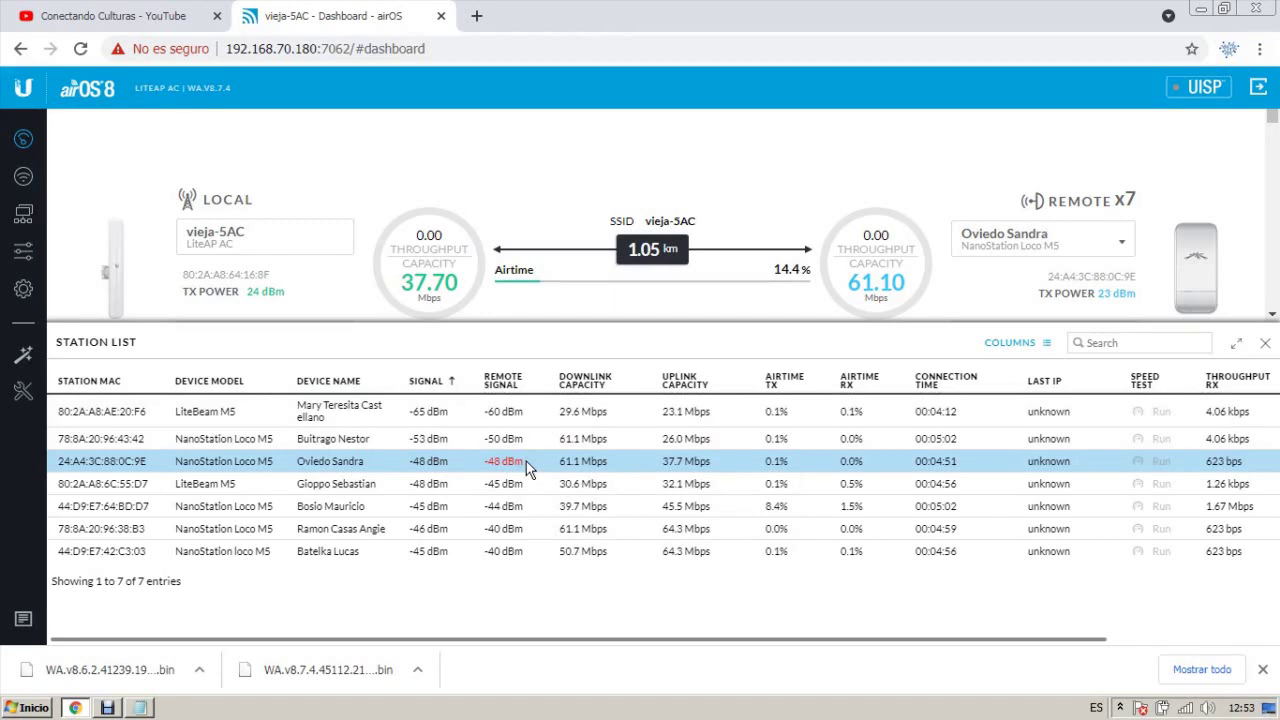
Bring up the Notepad notes and add the firmware versions "8.7.4 - 8.6.2" under the LiteAP heading.
left_click(143, 708)
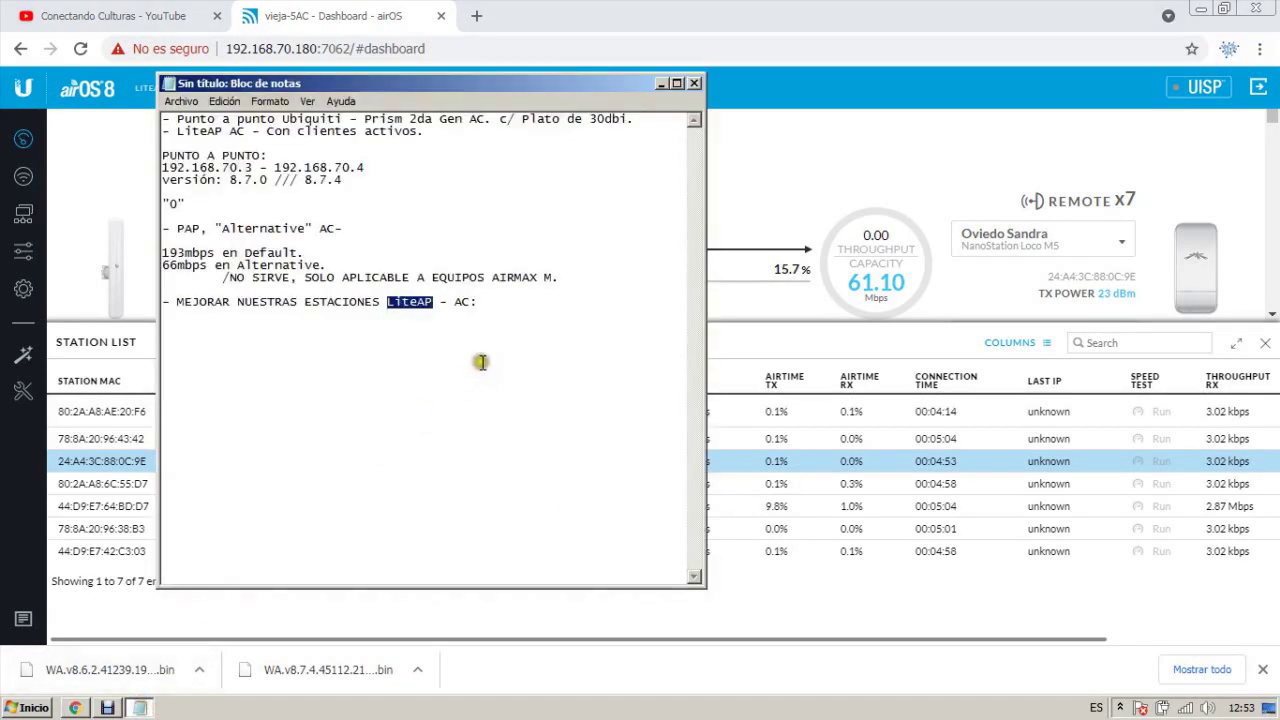
left_click(549, 314)
type("8.7.4 - 8.6.2")
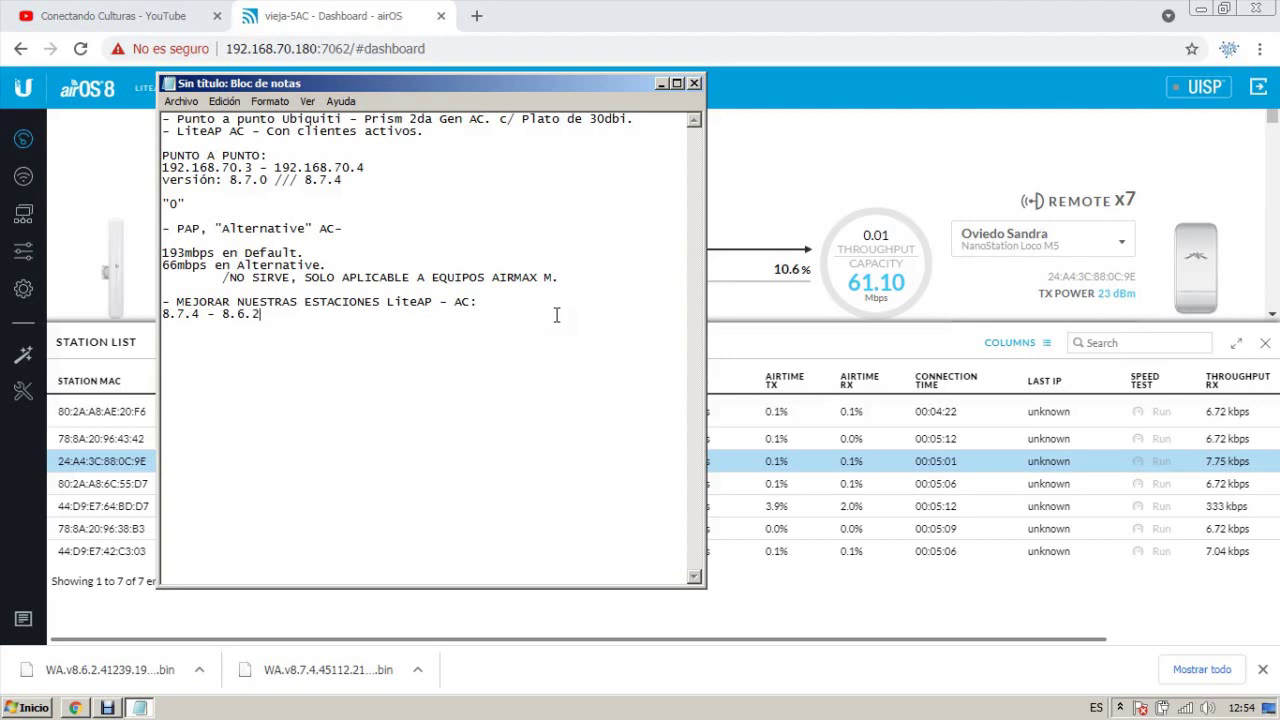
key("Return")
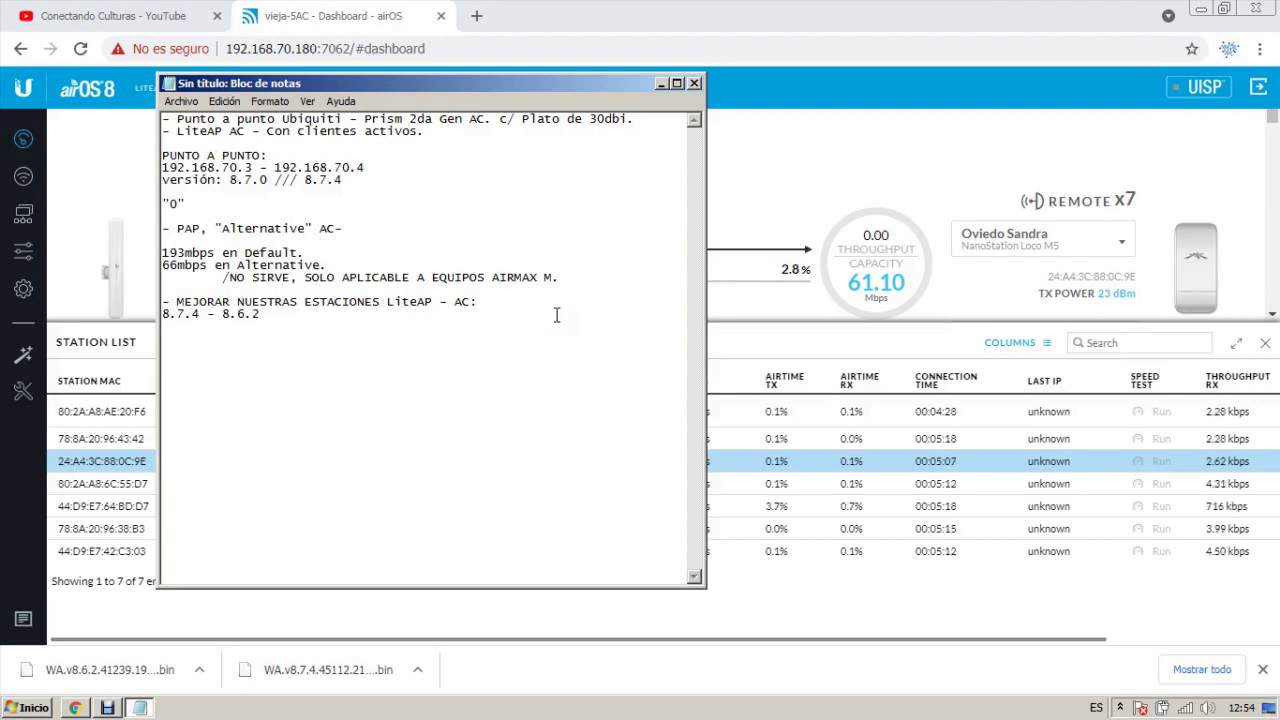
left_click(110, 708)
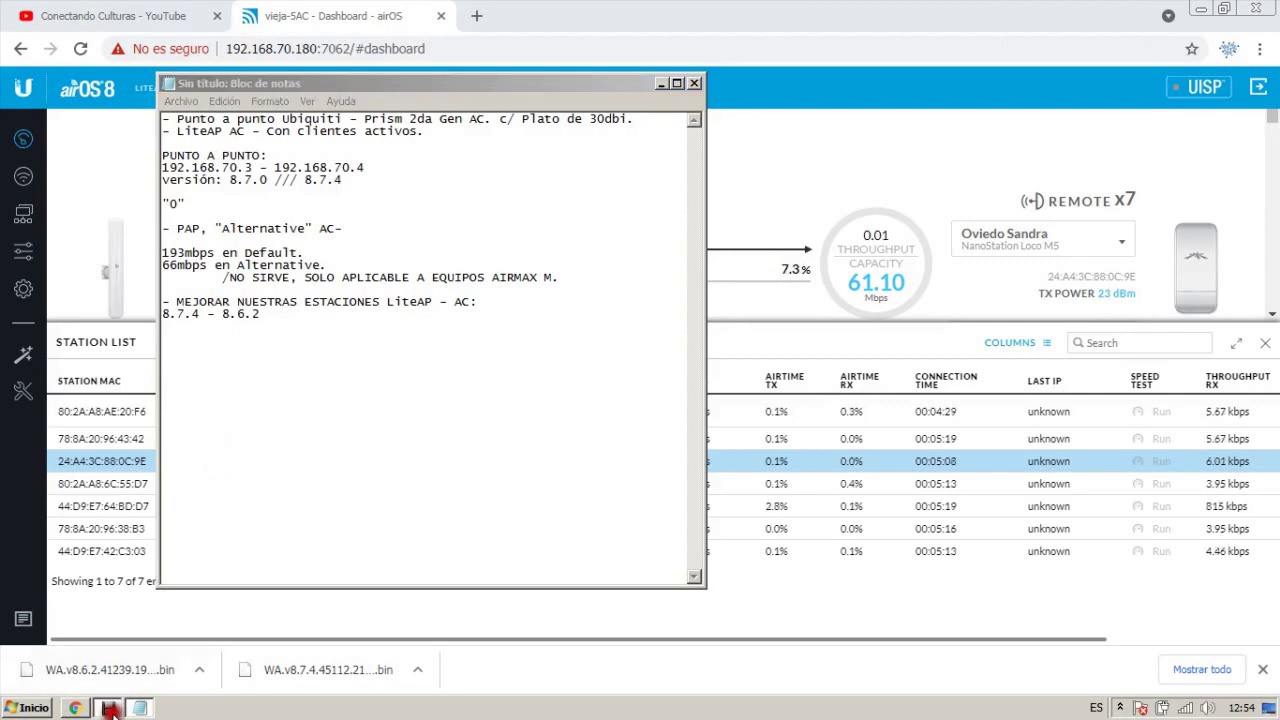
left_click(111, 708)
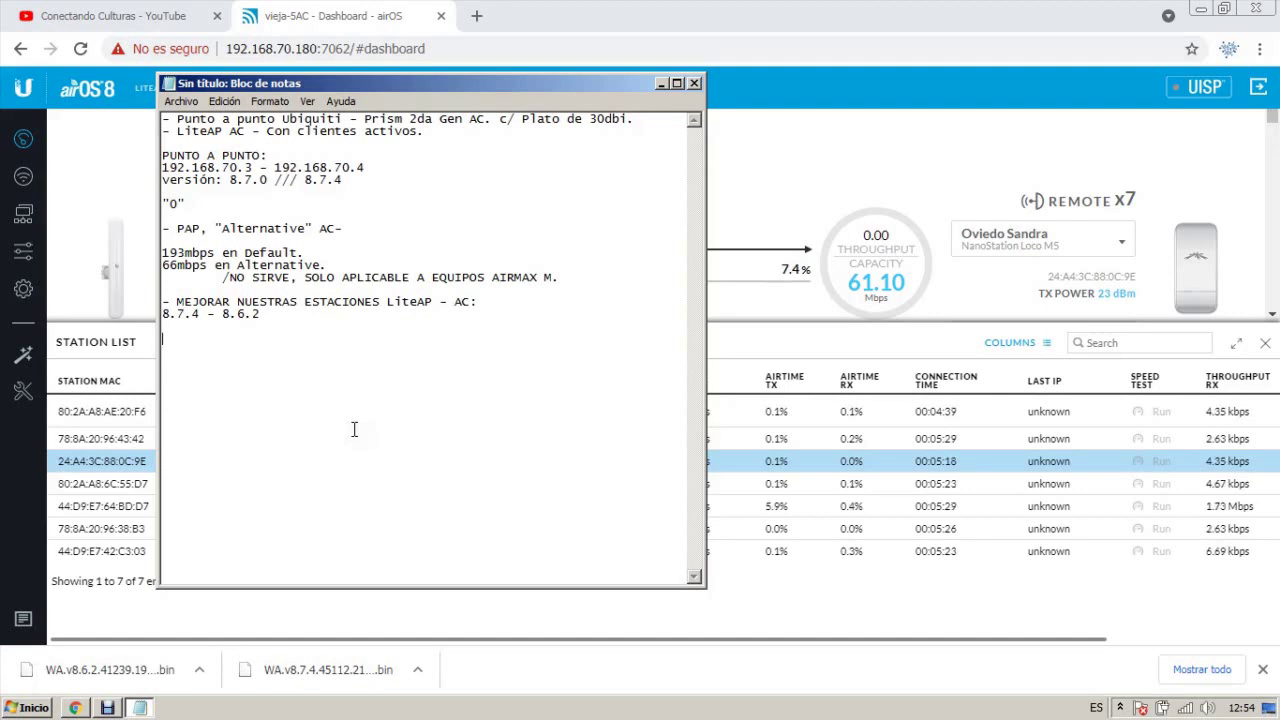
Record the line "8.7.4 = 65 y 75 grados centigrados." beneath the firmware versions in the notes.
key("Return")
key("Return")
type("8.7.")
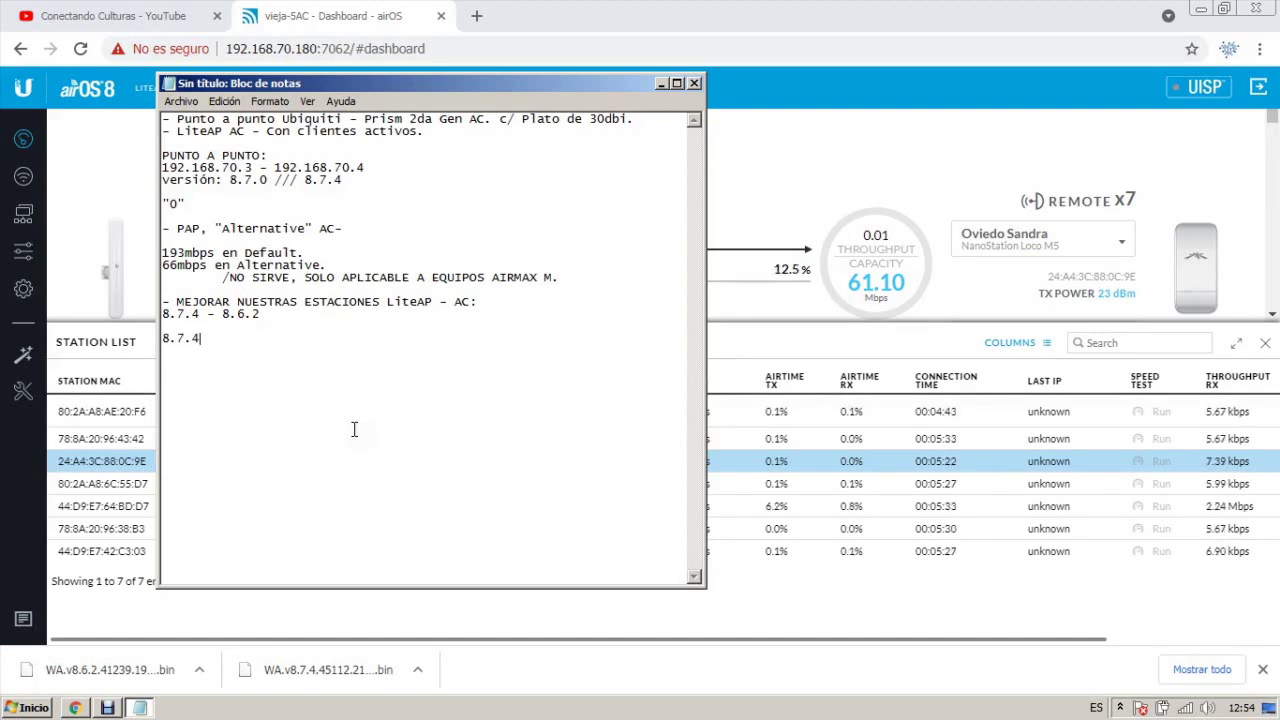
type("4 = ")
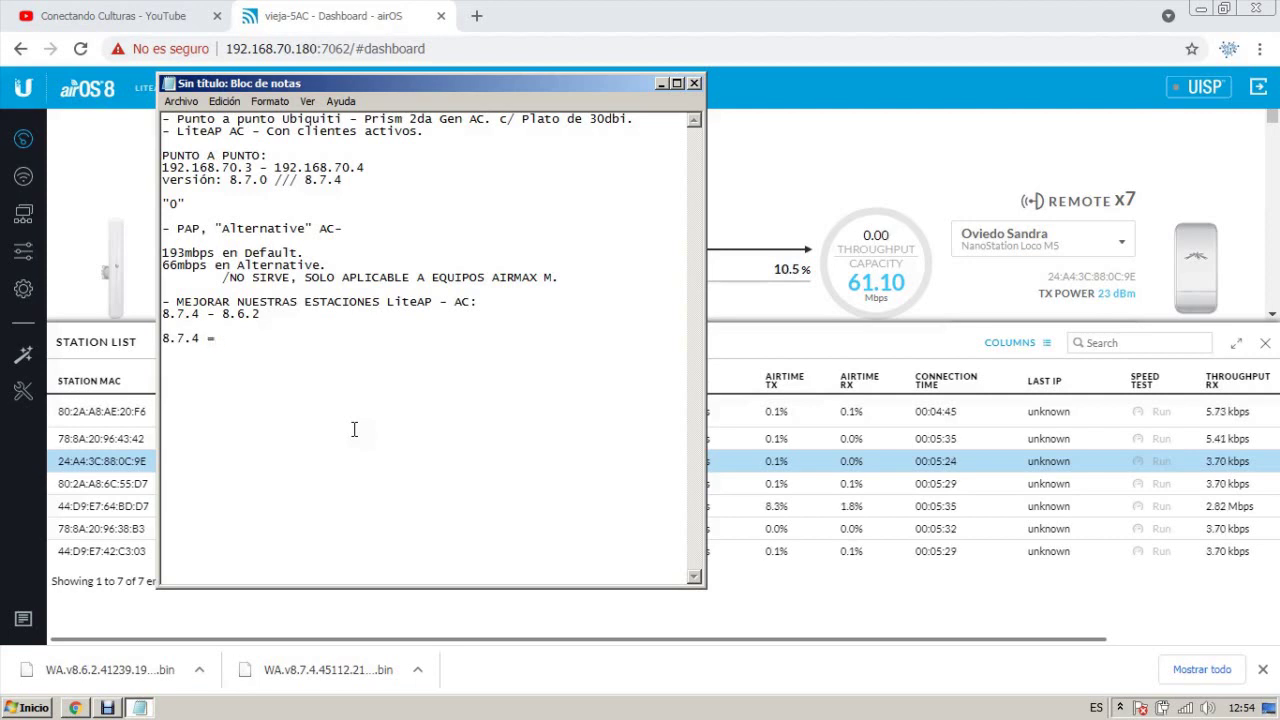
type("65 ")
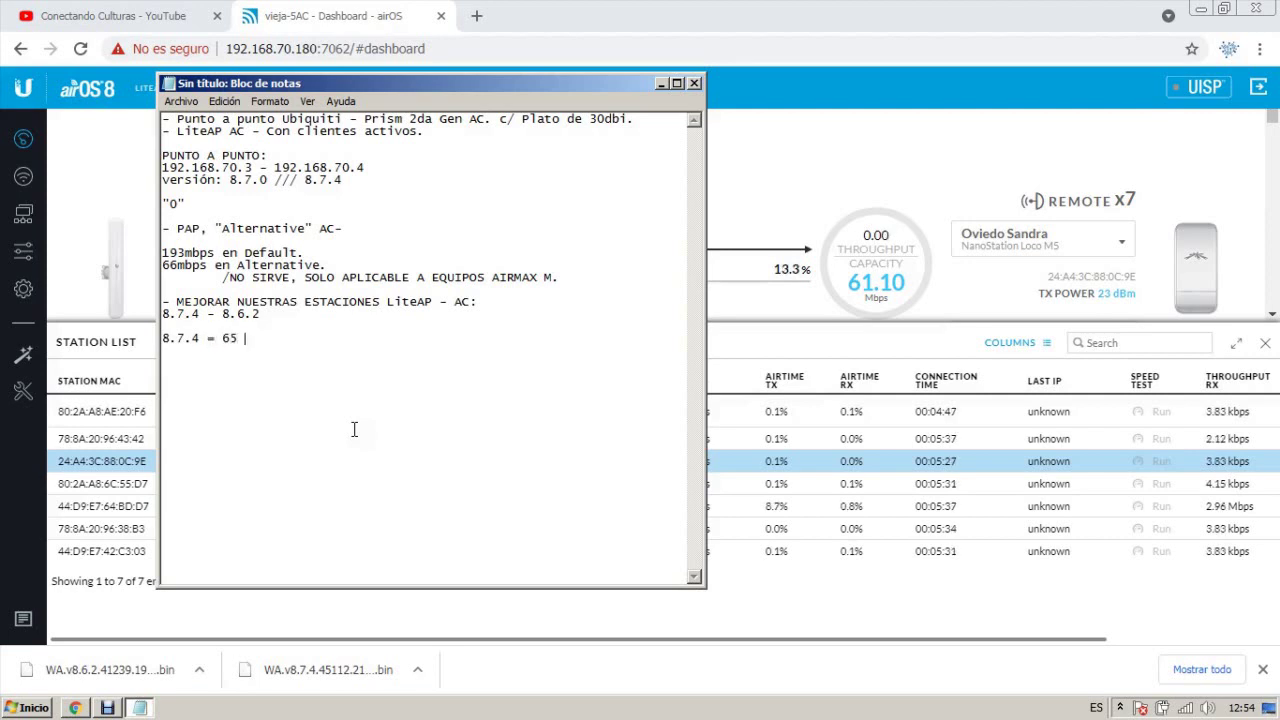
type("y 75")
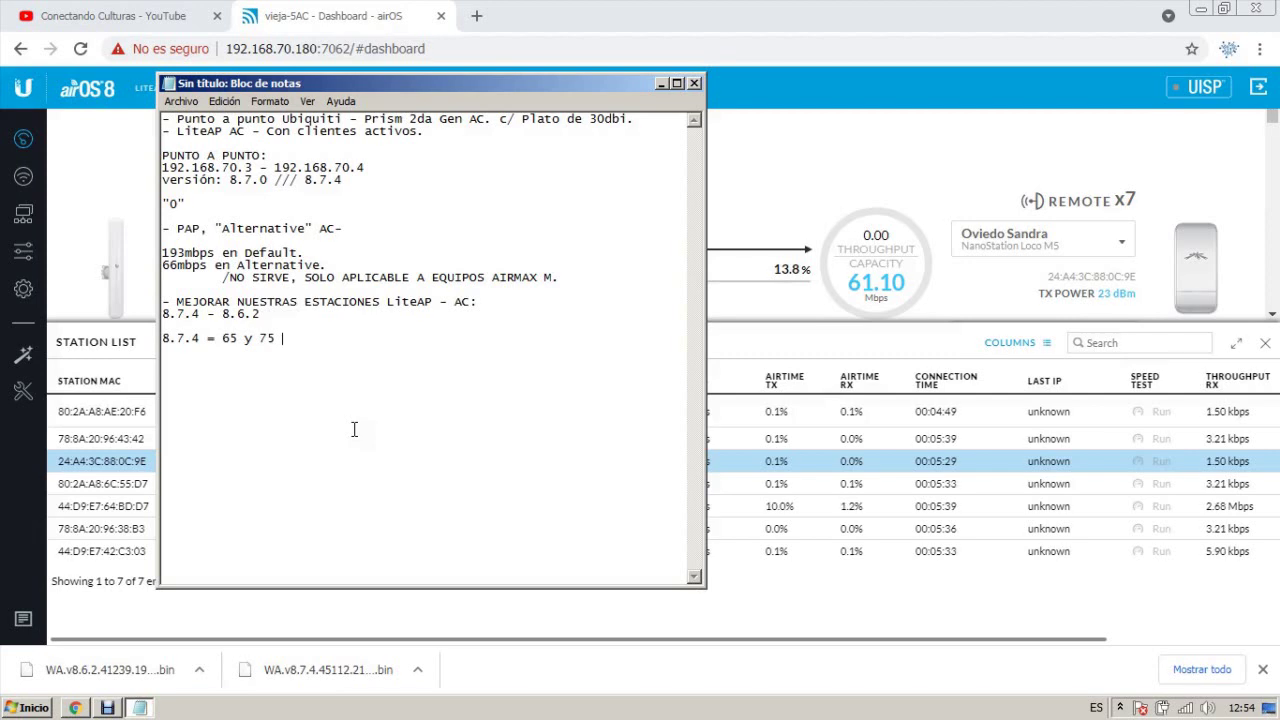
type(" grados centigrados.")
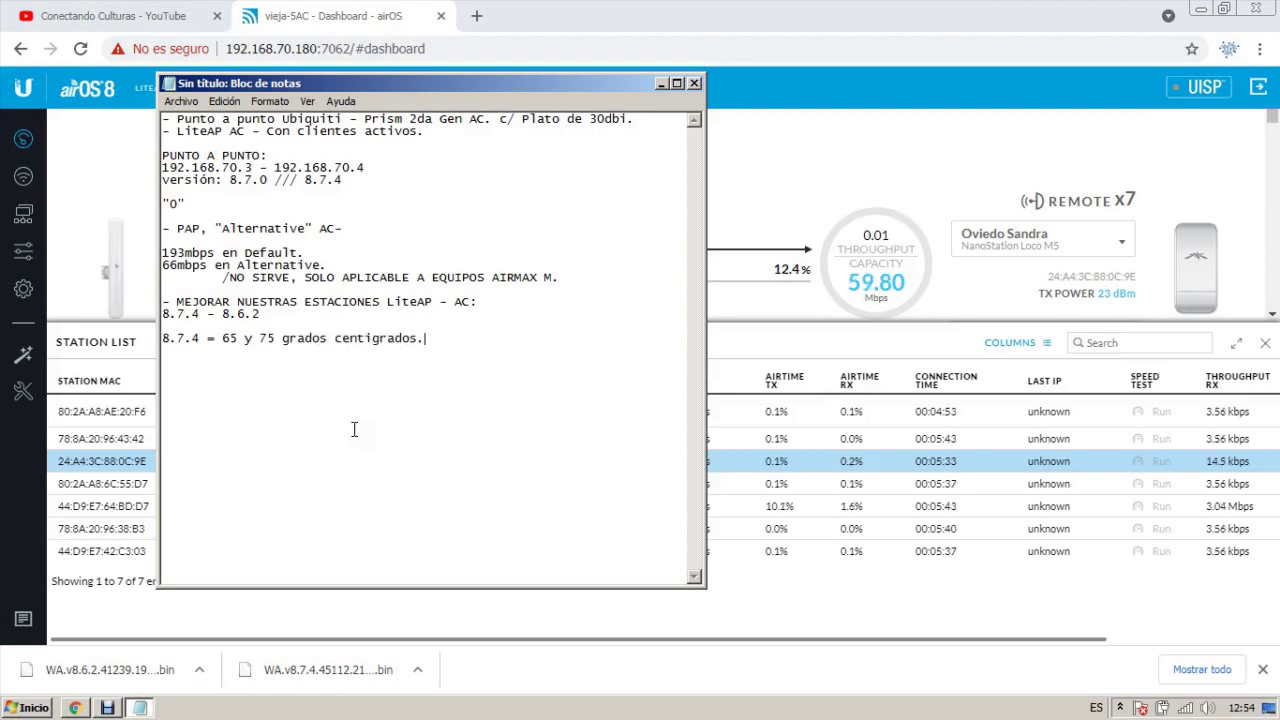
key("Return")
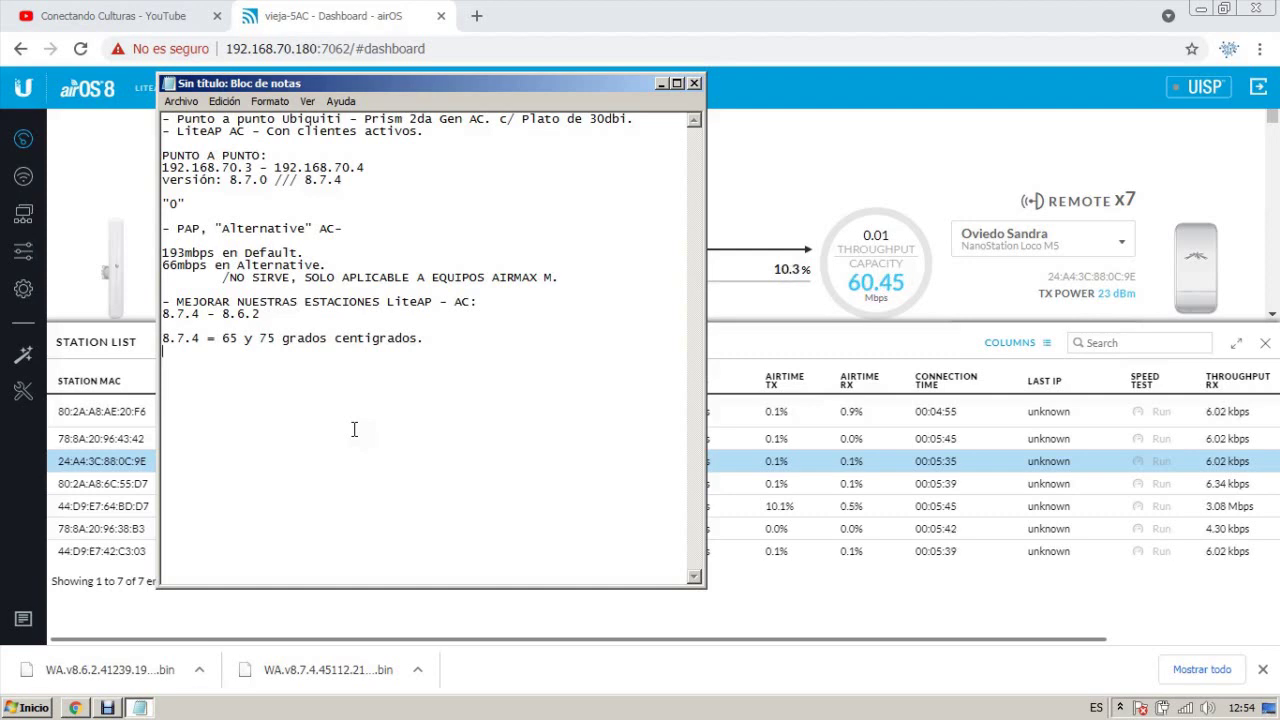
Record the line "8.6.2 = 55 y 65 grados centigrados." beneath the 8.7.4 temperatures in the notes.
type("8.63")
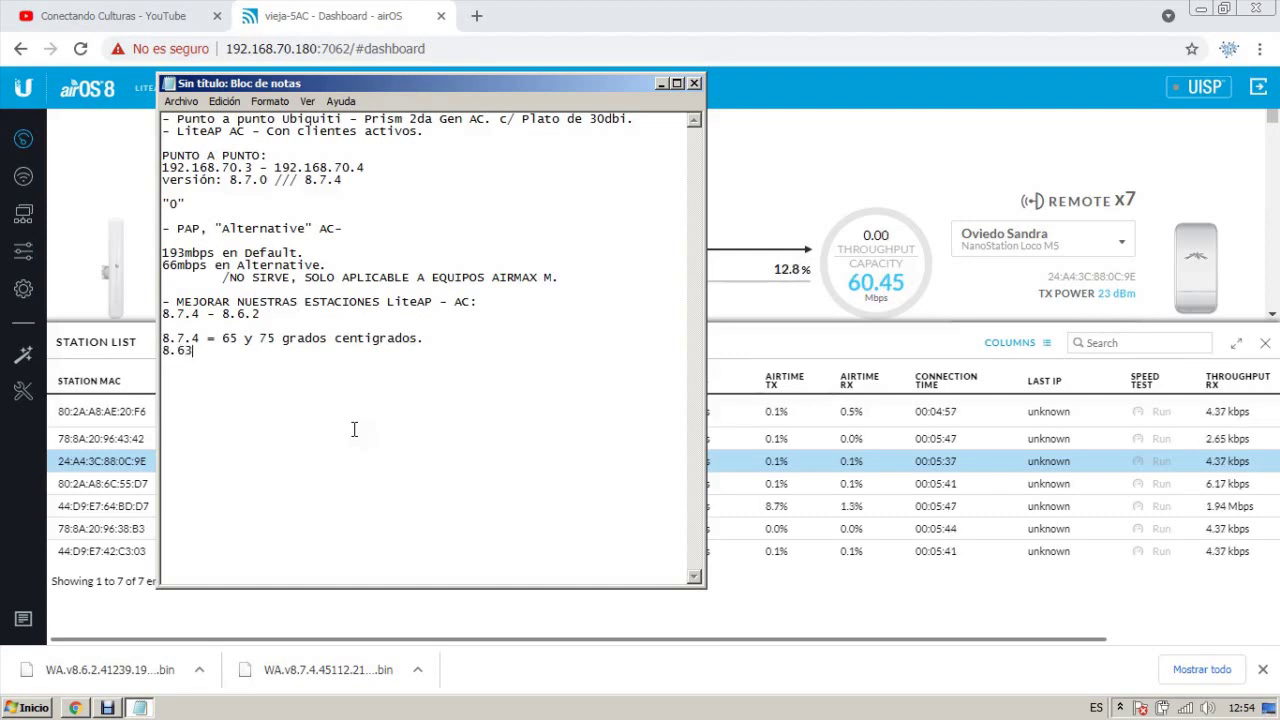
type("2")
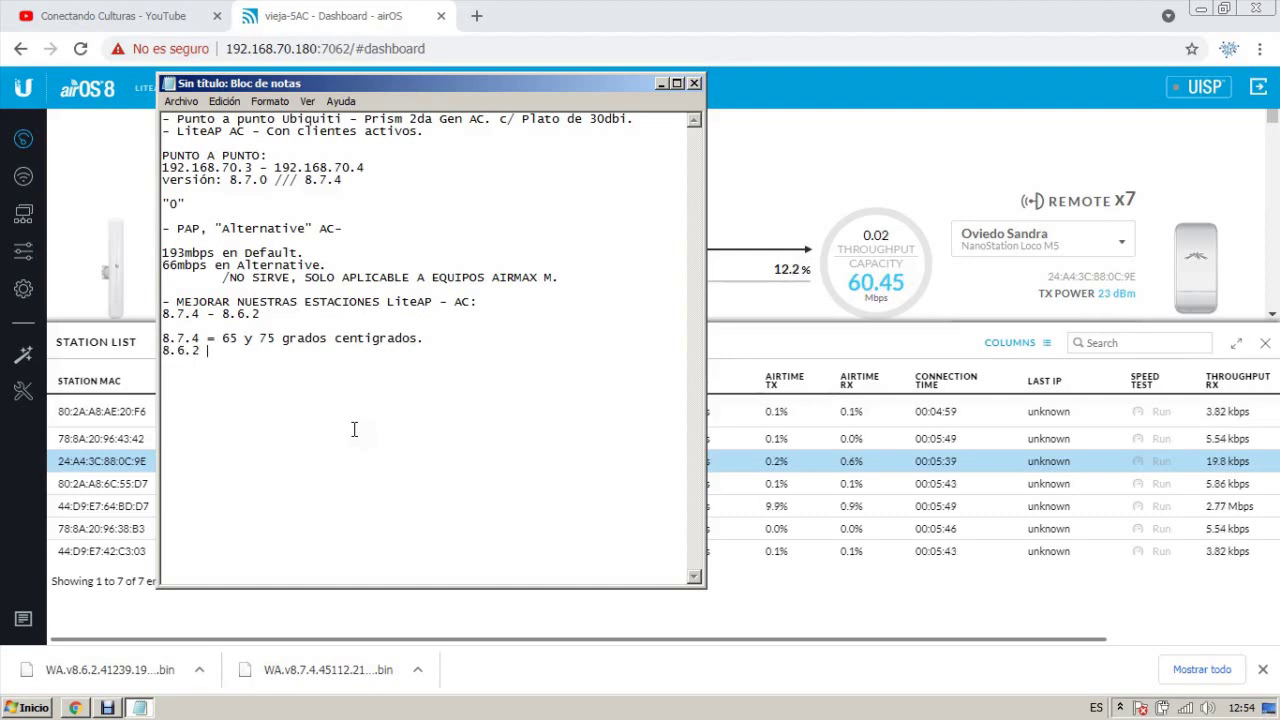
type(" = ")
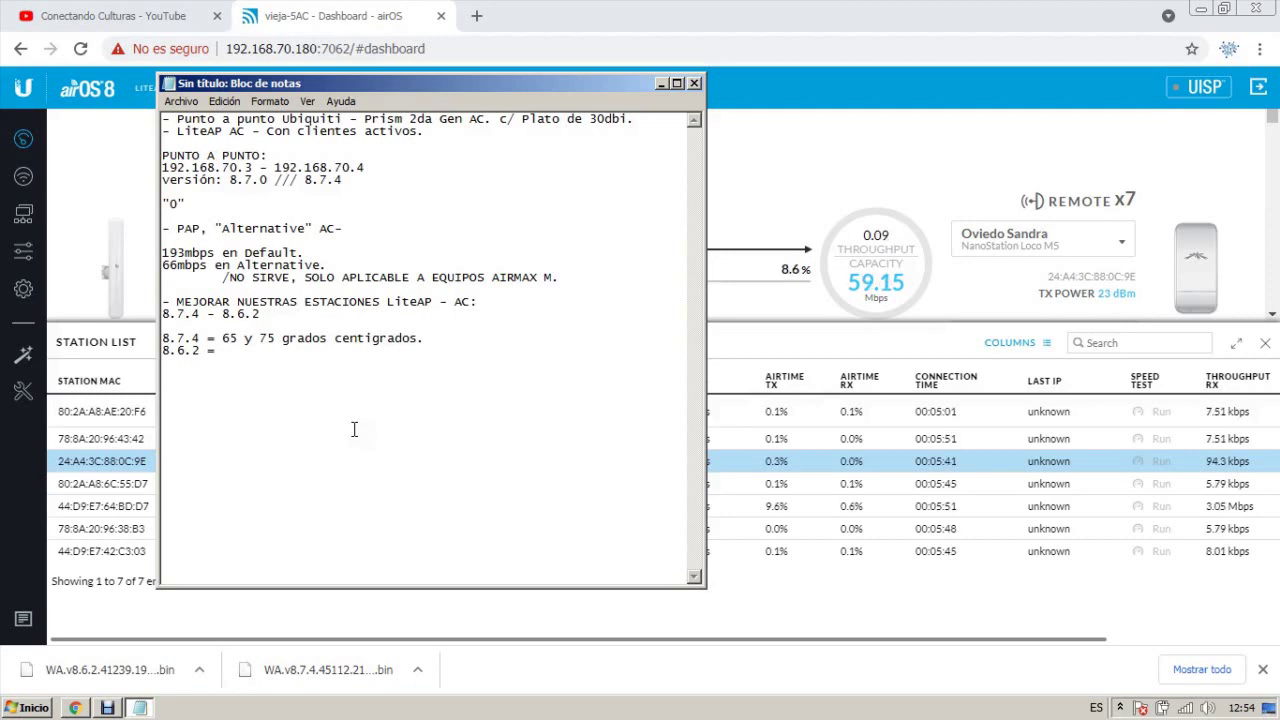
type("55 y")
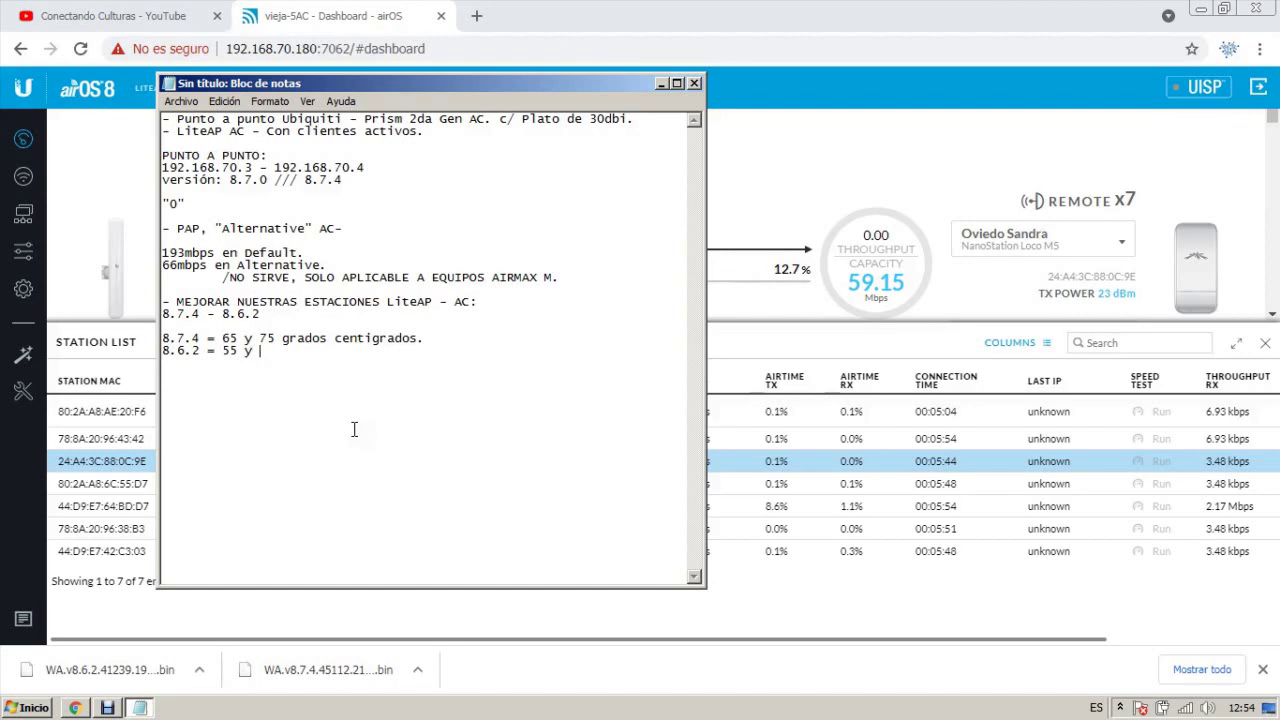
type(" 65 ")
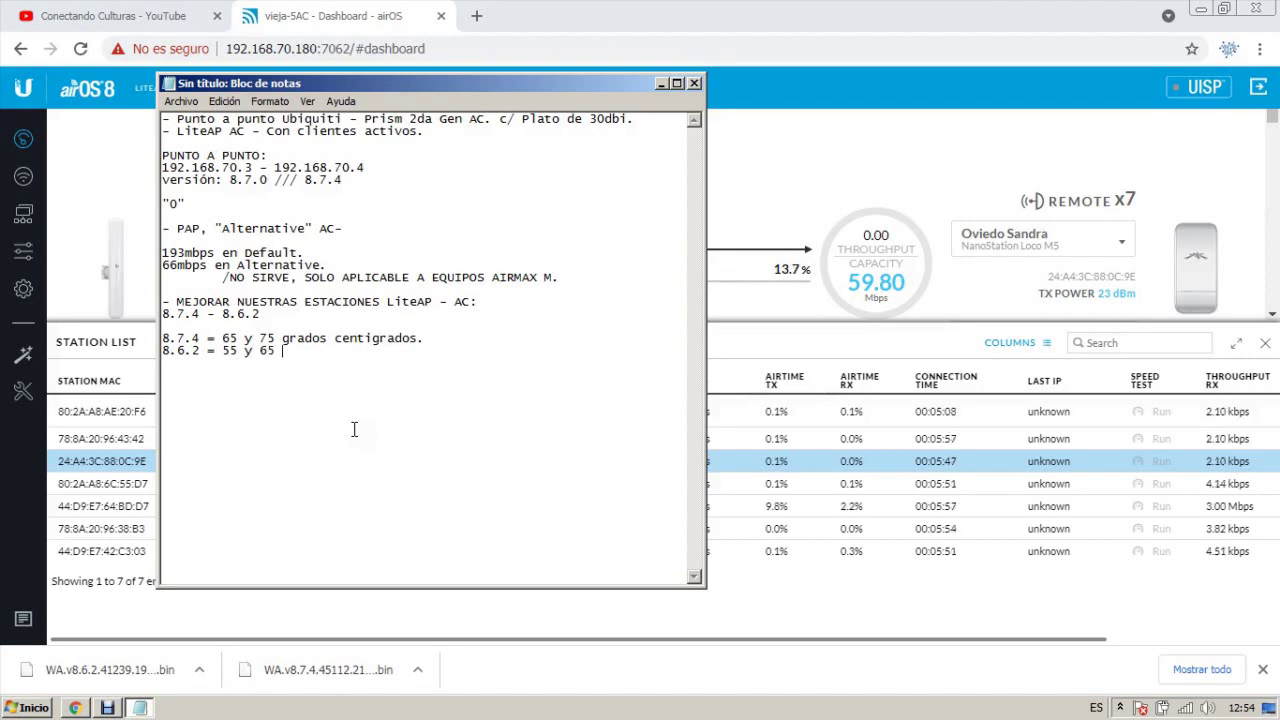
type("grados ceni")
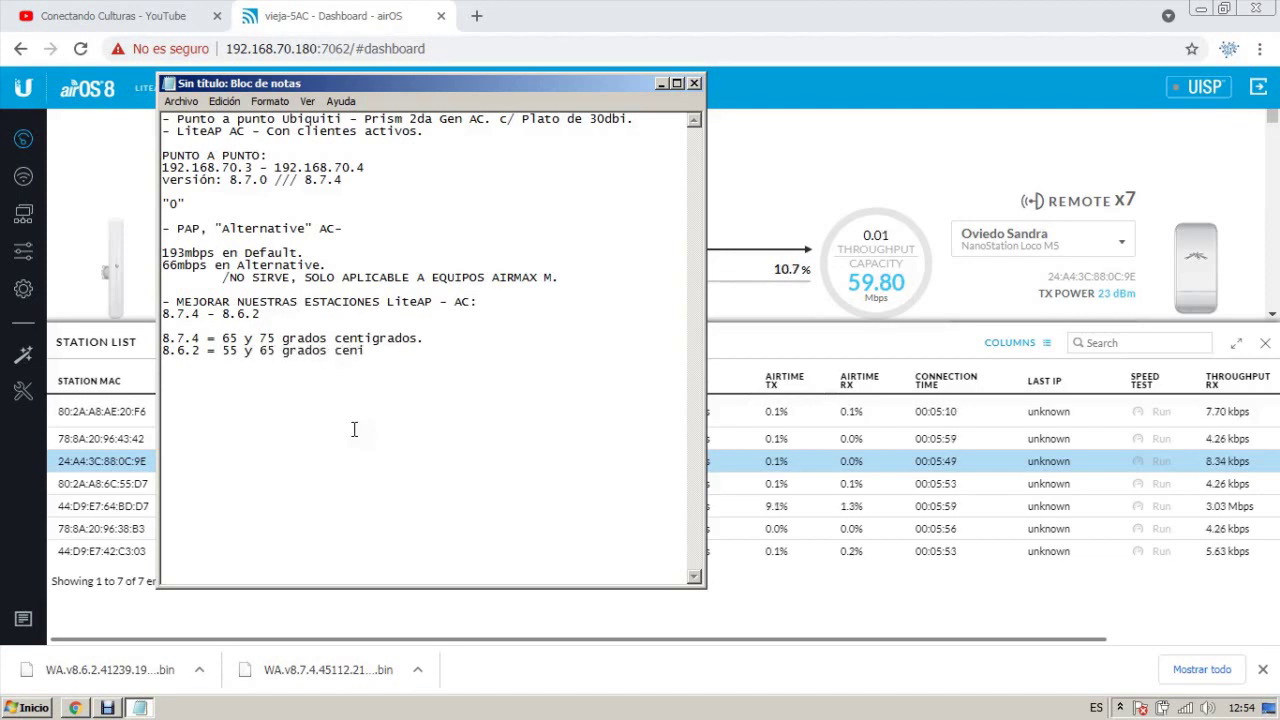
type("grados.")
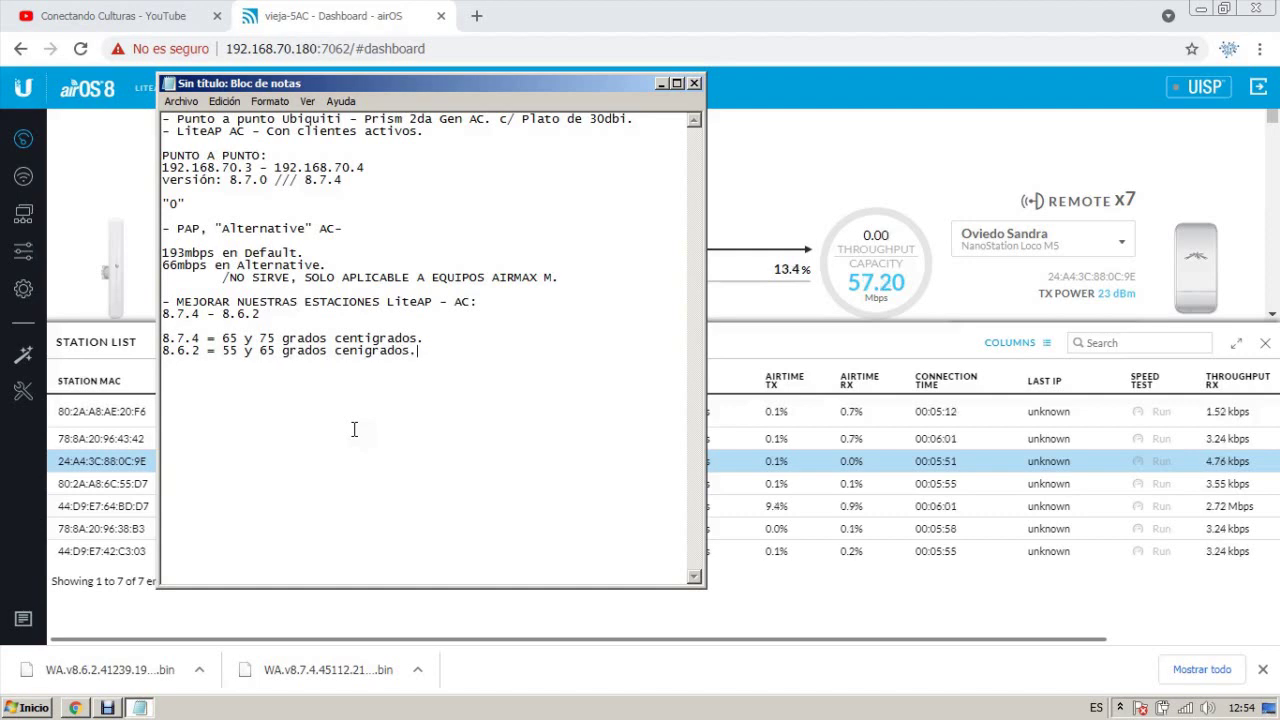
left_click(239, 444)
left_click_drag(440, 352, 218, 350)
left_click(345, 349)
type("t")
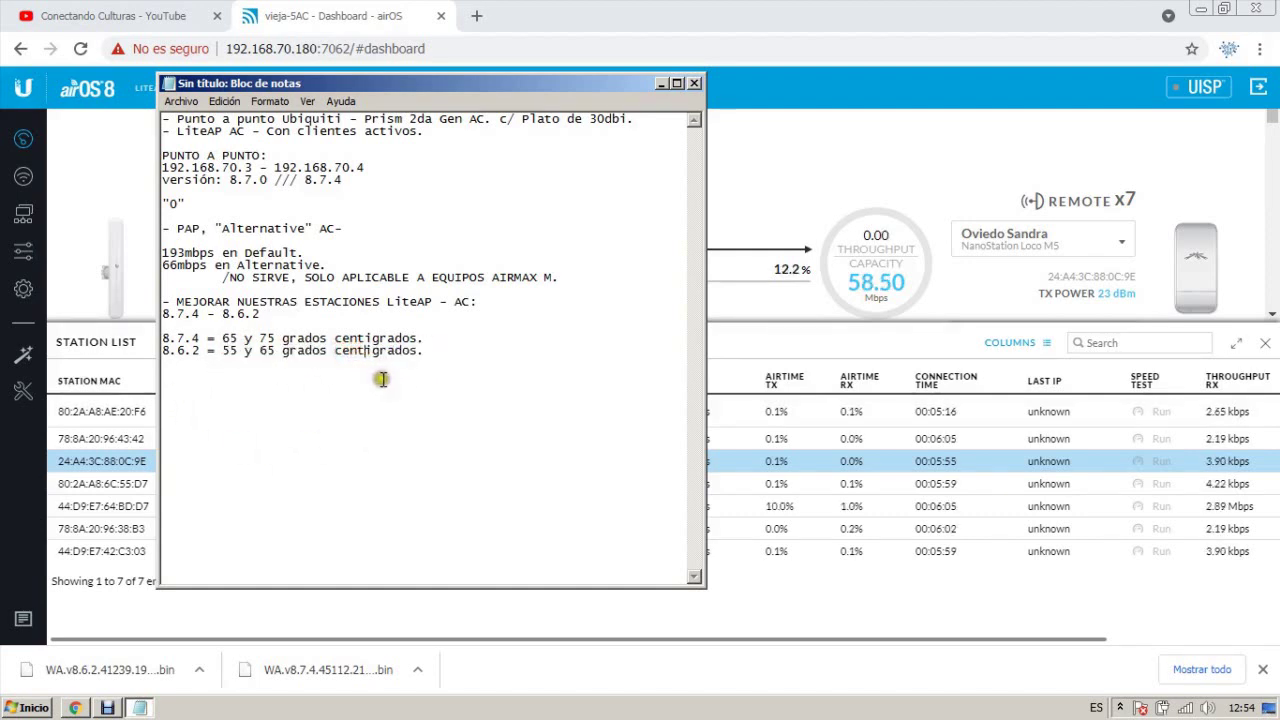
left_click(471, 356)
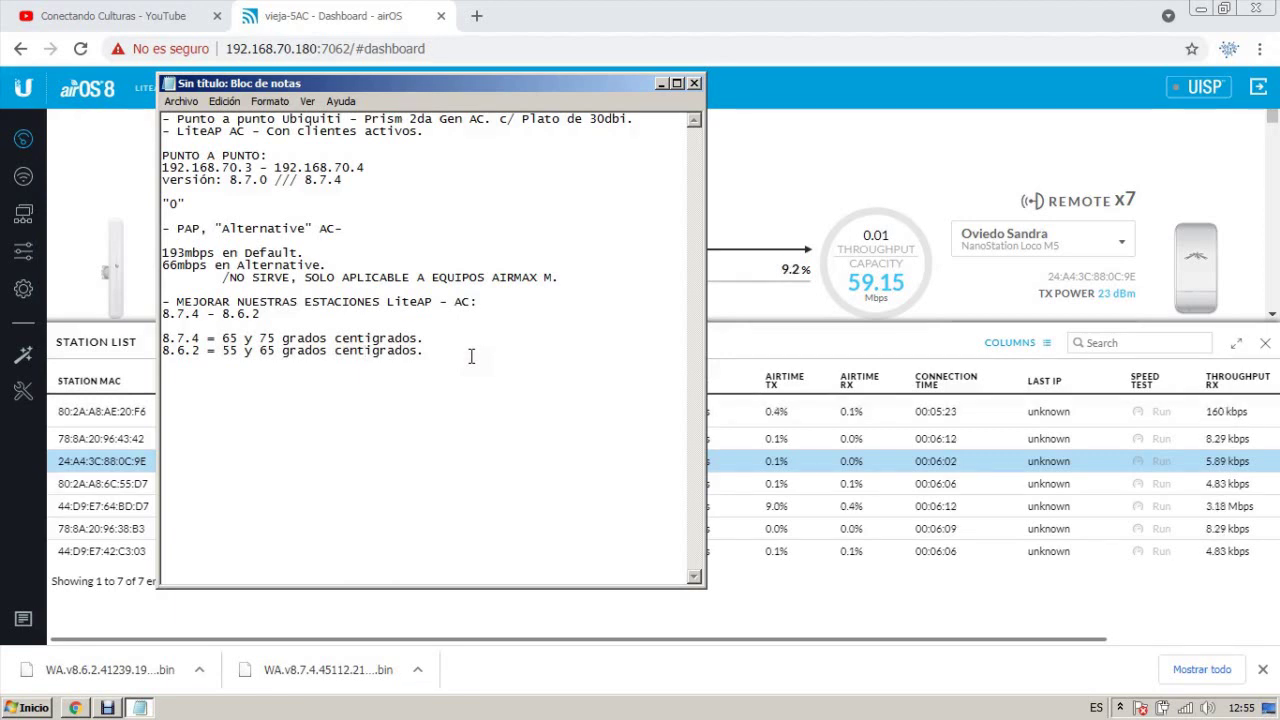
Review the temperature lines for firmware 8.7.4 and 8.6.2 and the version line above them in the notes.
left_click_drag(471, 356, 126, 346)
left_click(222, 358)
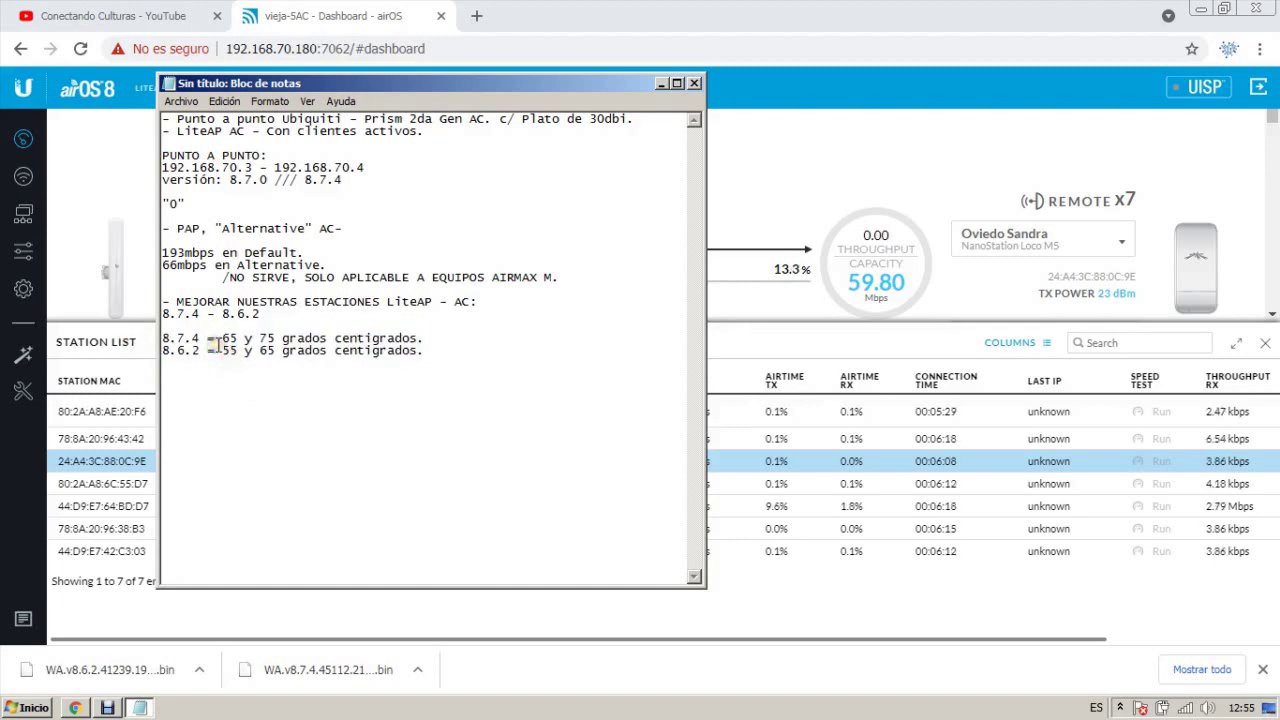
left_click_drag(163, 338, 210, 348)
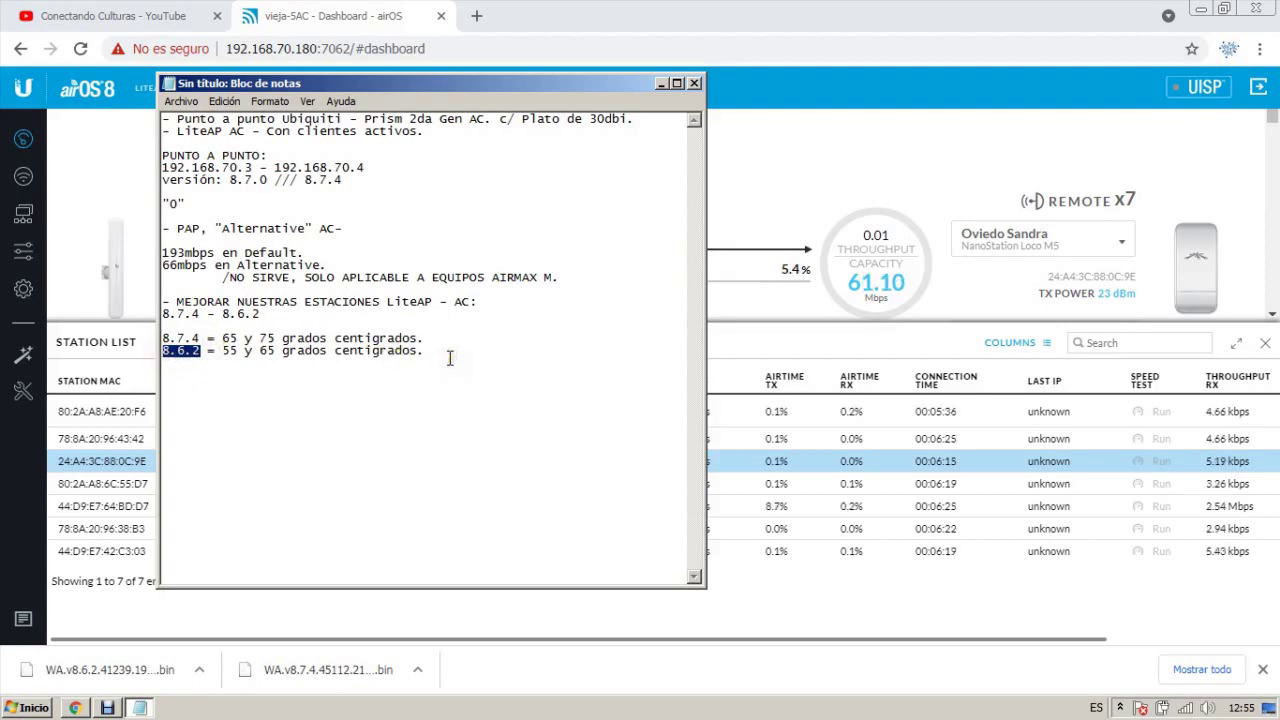
left_click(108, 707)
left_click(108, 707)
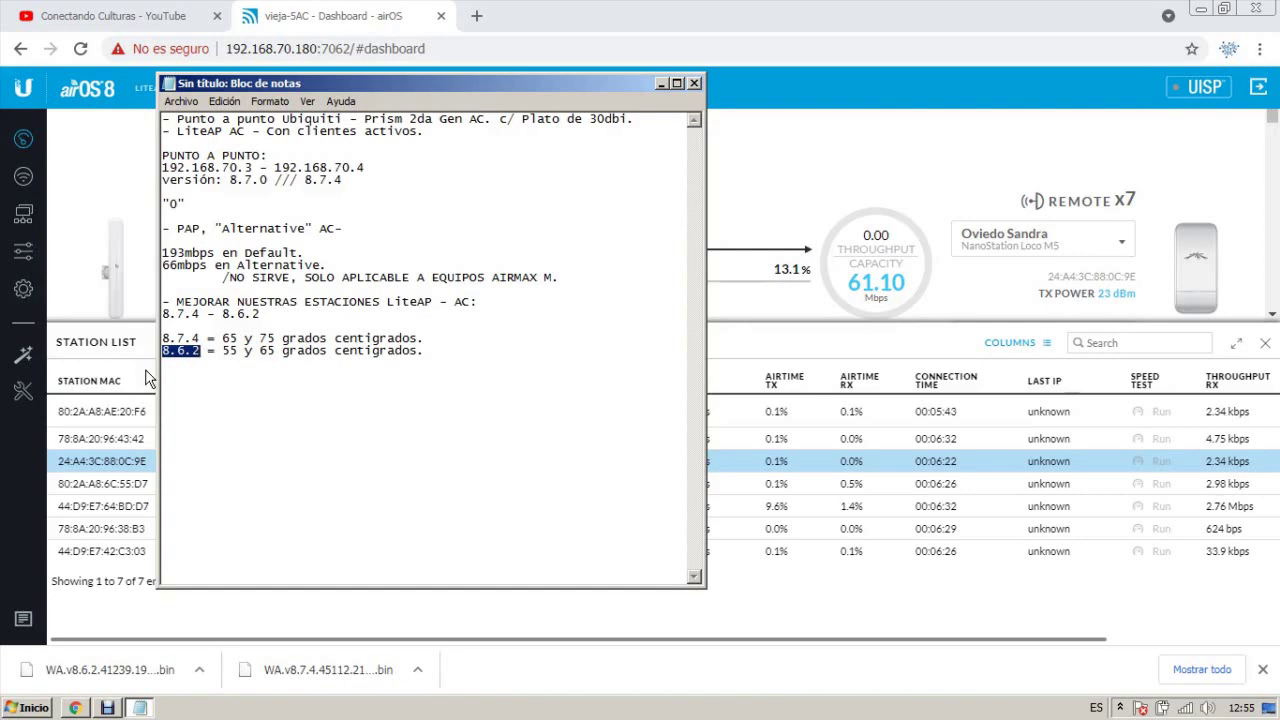
left_click_drag(463, 352, 166, 340)
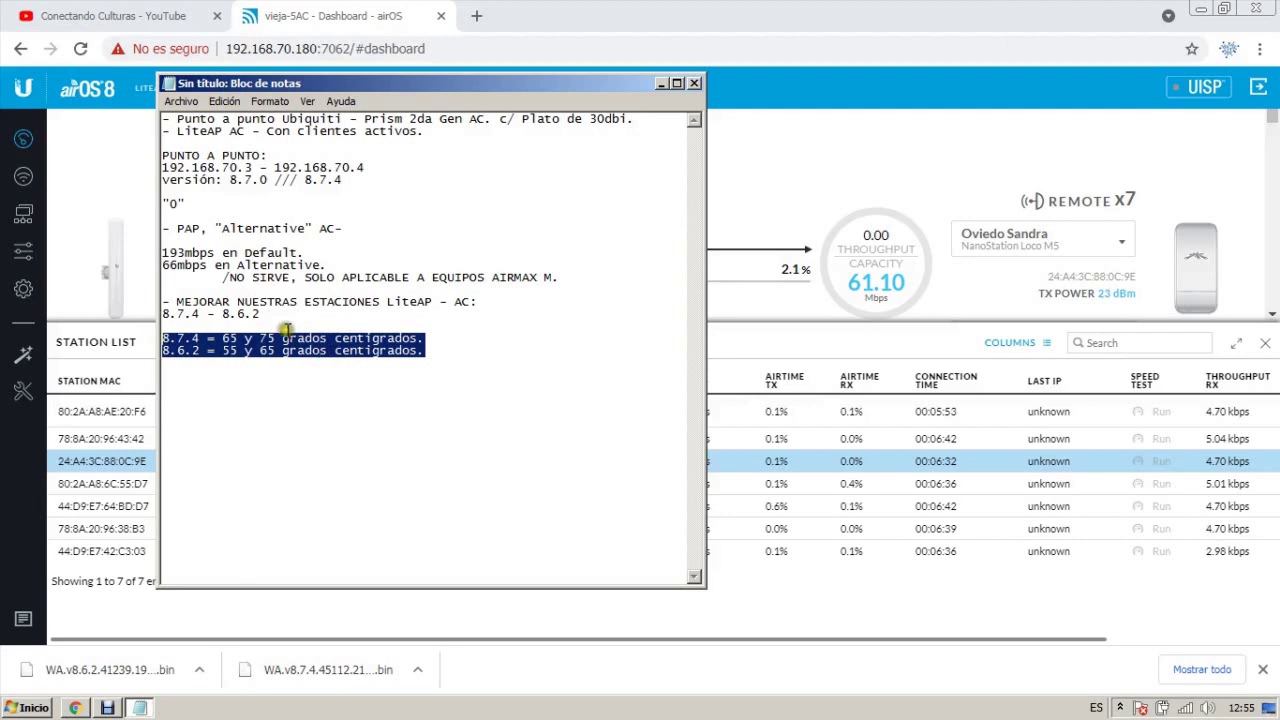
left_click_drag(200, 314, 163, 314)
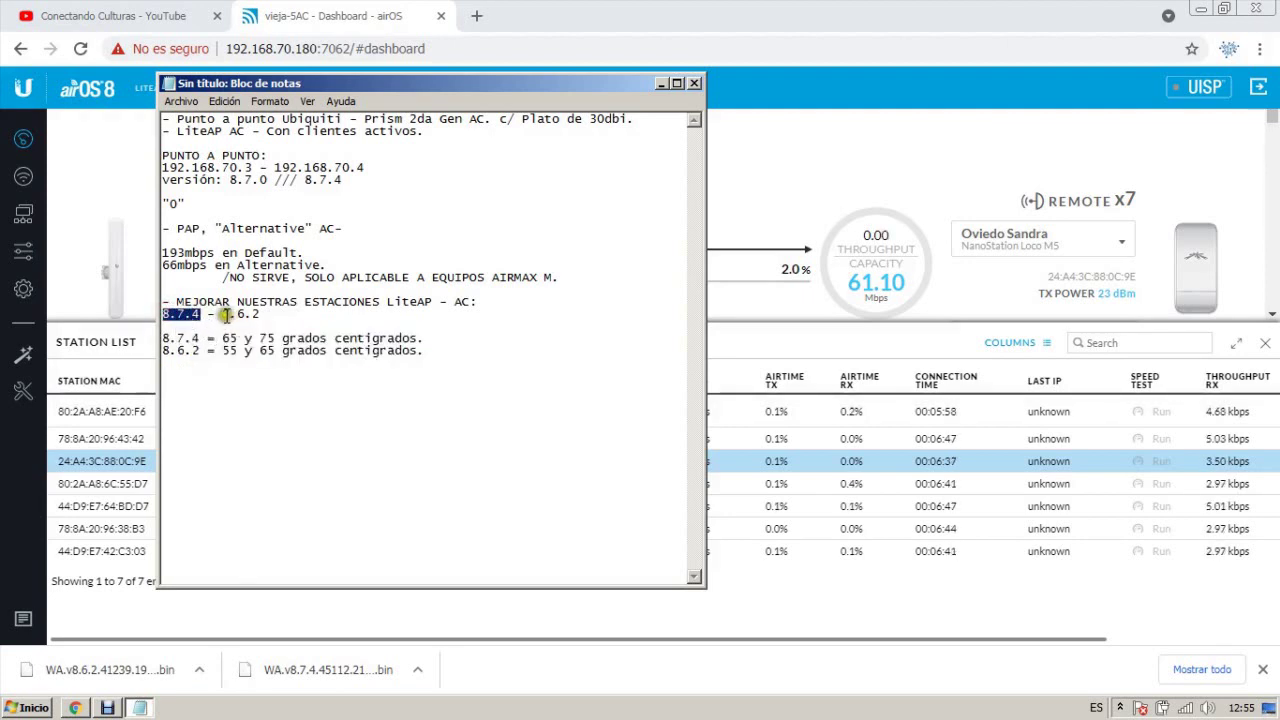
left_click_drag(221, 314, 268, 314)
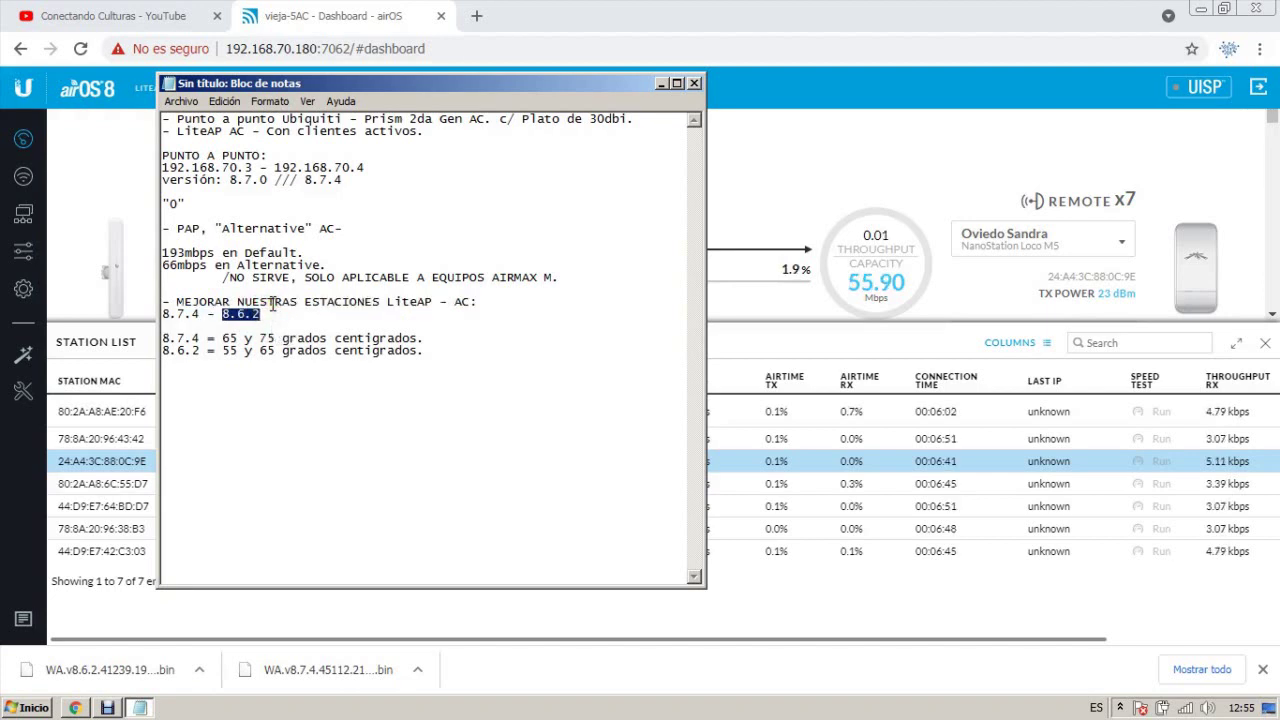
left_click(279, 314)
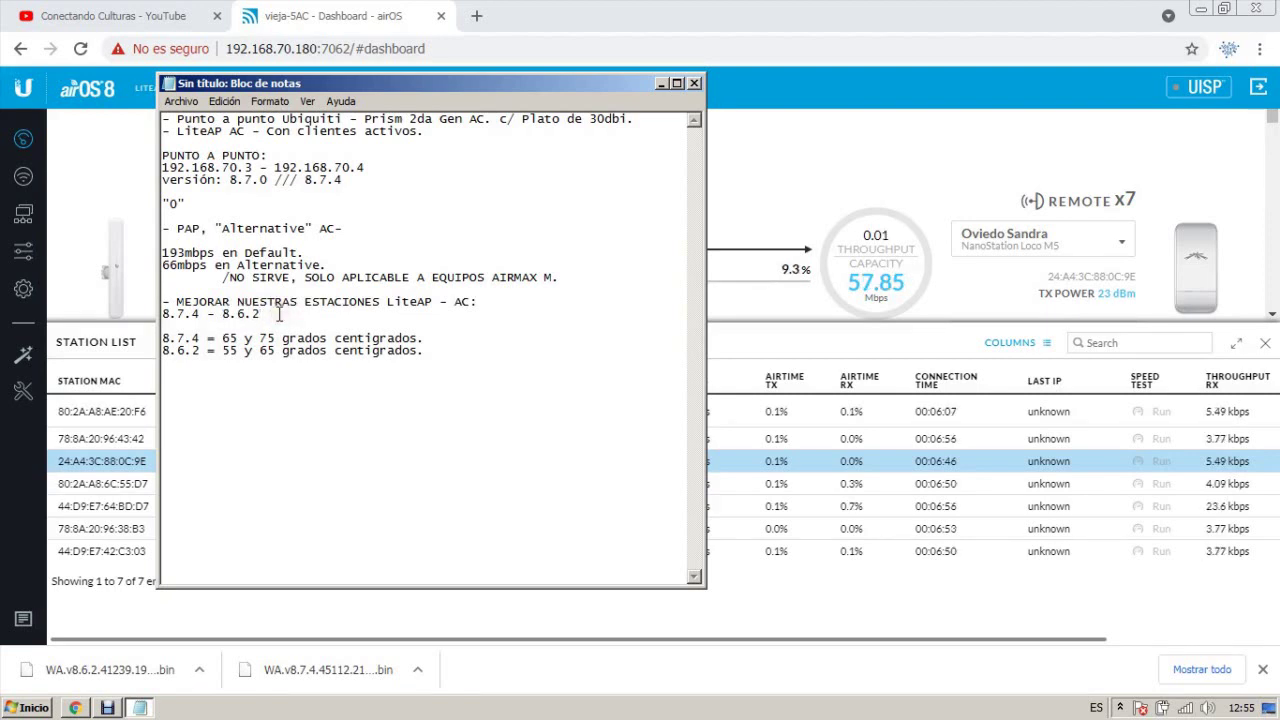
Return to the LiteAP's airOS page and upload the firmware file WA.v8.6.2.41239.190822.1633.bin from the system settings.
left_click(722, 10)
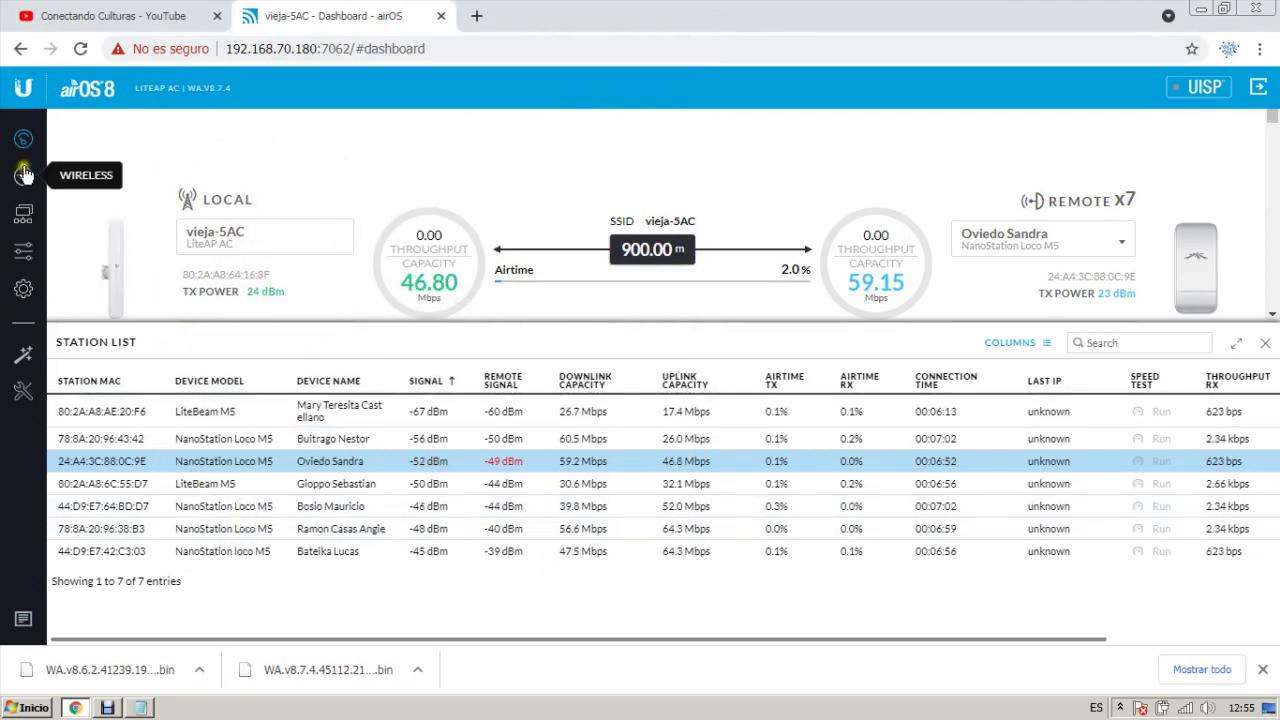
left_click(24, 290)
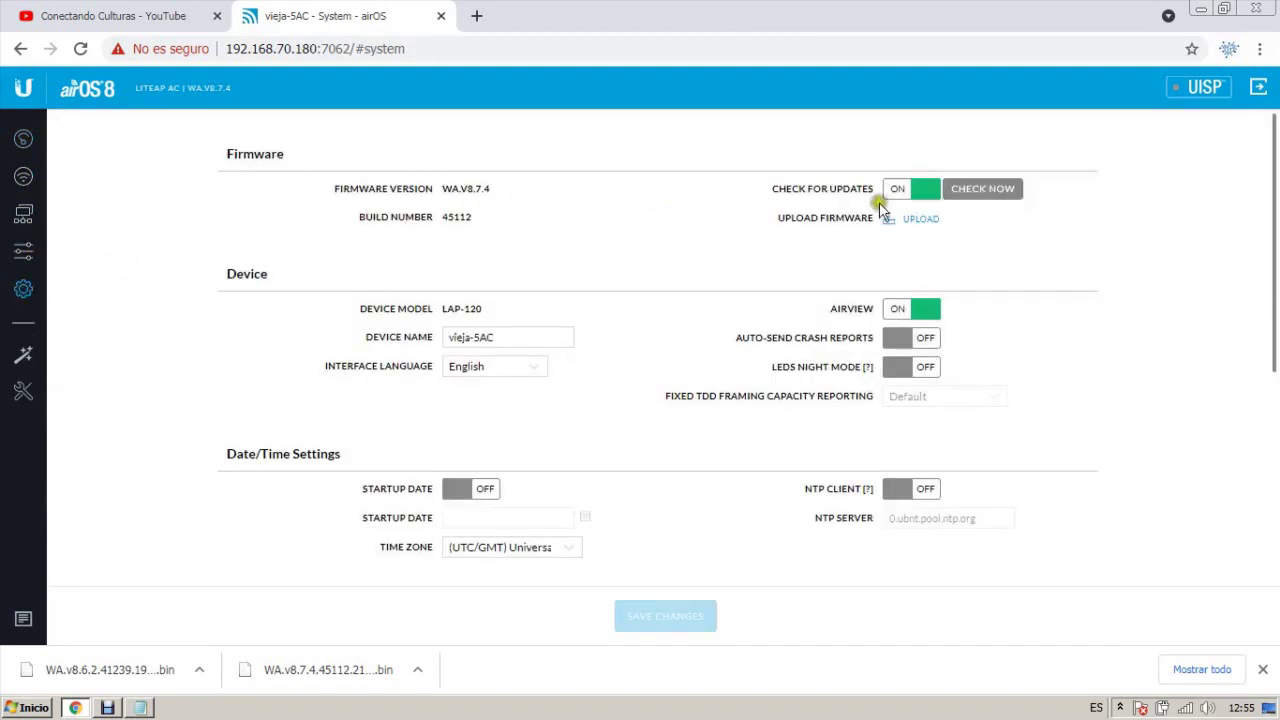
left_click(922, 220)
left_click(920, 220)
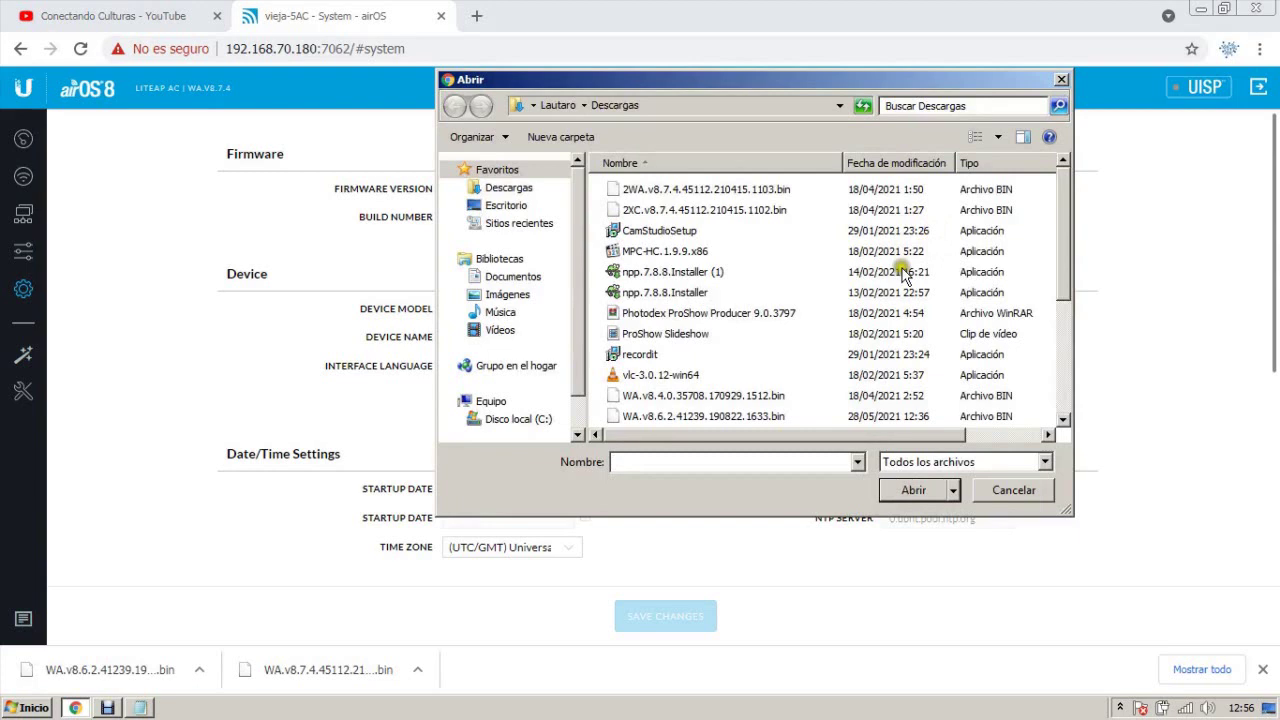
left_click(668, 352)
scroll(670, 348, "down", 1)
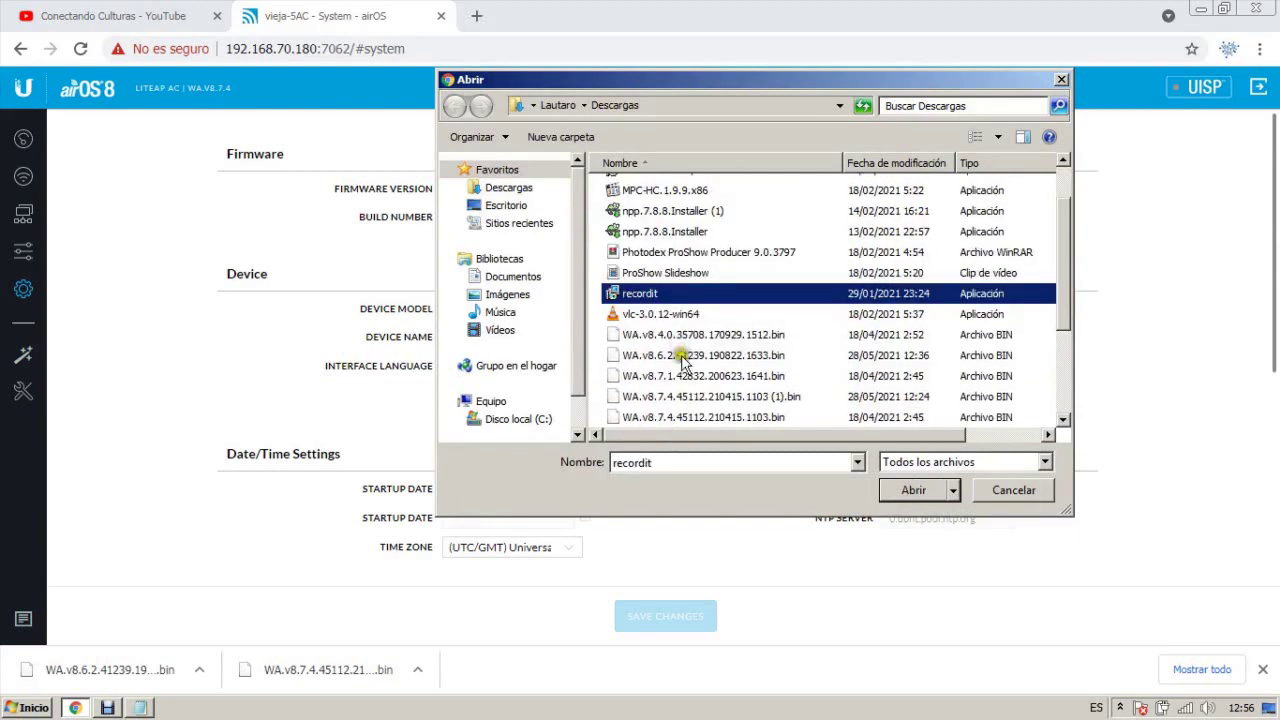
left_click(674, 356)
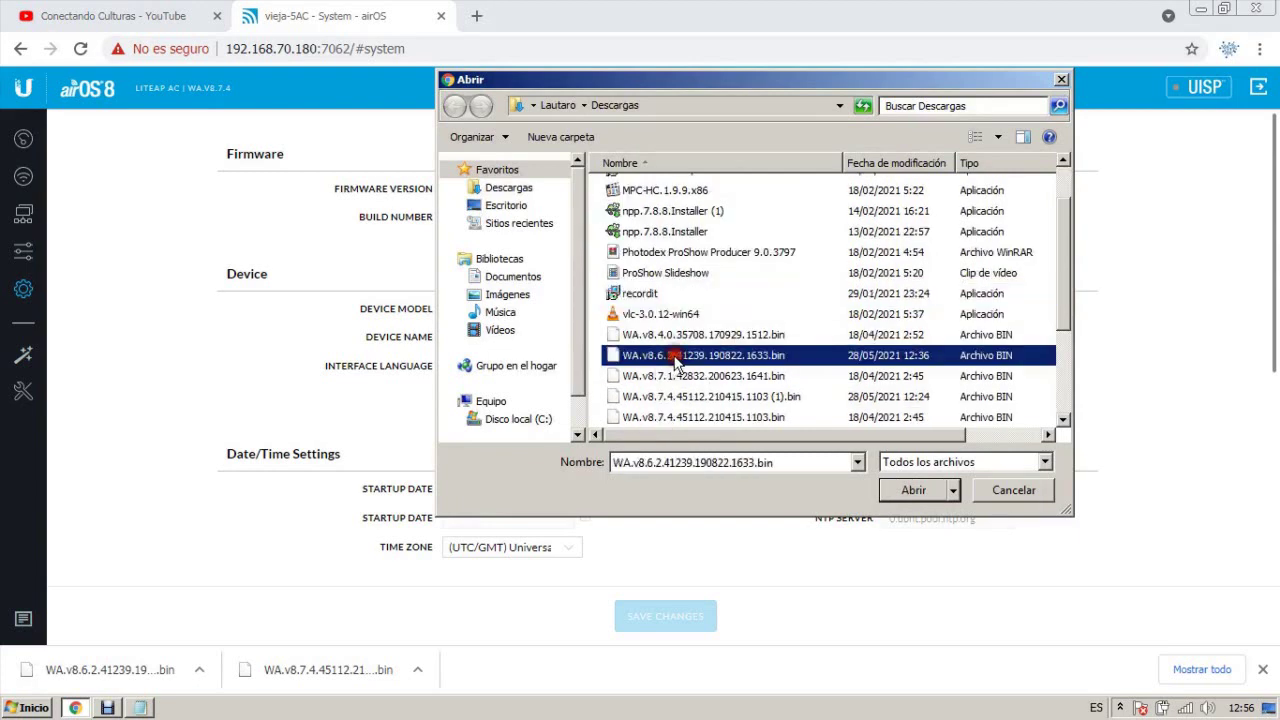
left_click(909, 494)
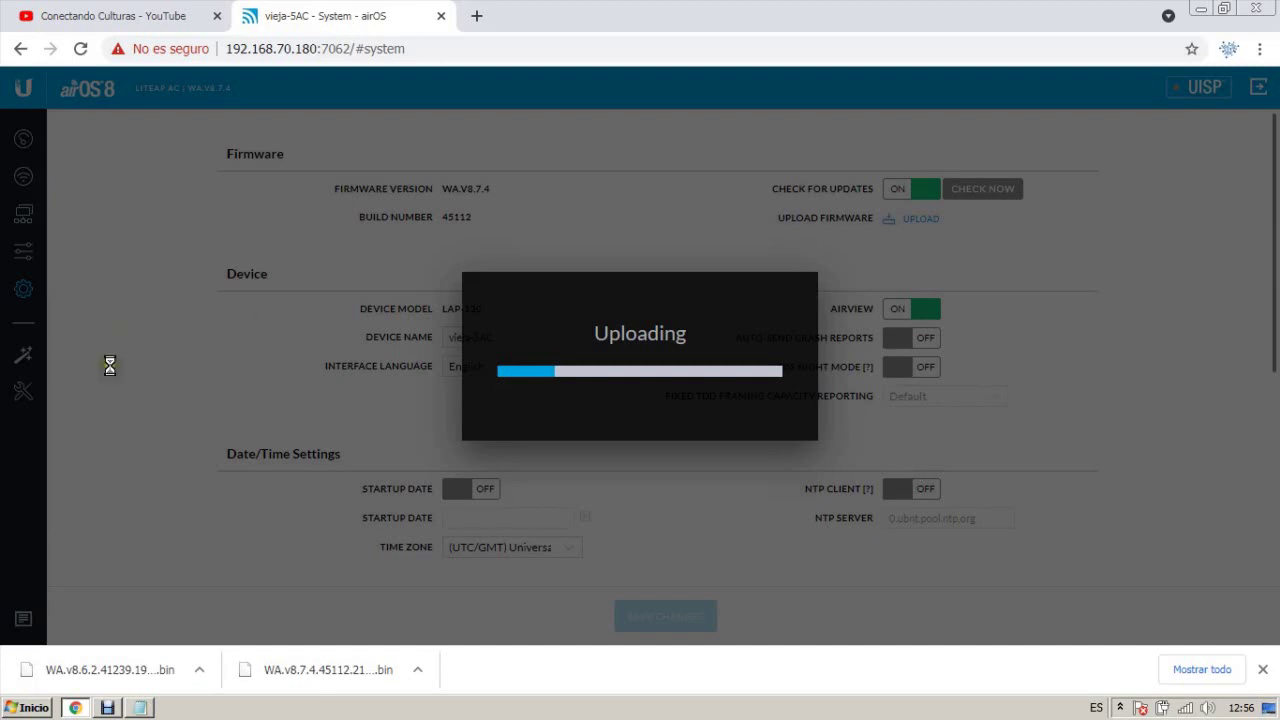
Bring up the Notepad notes and add the lines "+ CLIENTES", "Alargar la vida útil." and "Mejoramos la tasa de transmisión y recepción" below the temperatures.
left_click(140, 707)
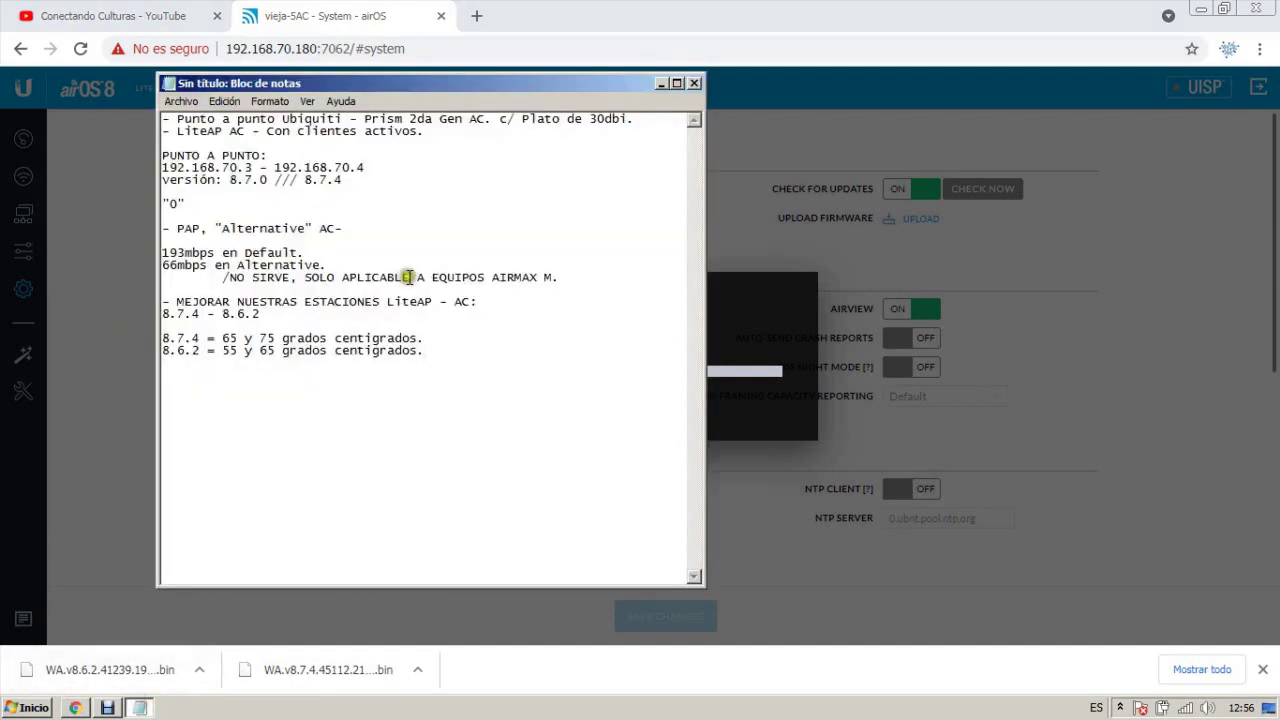
left_click(466, 360)
type("+ CLIENTES")
key("Return")
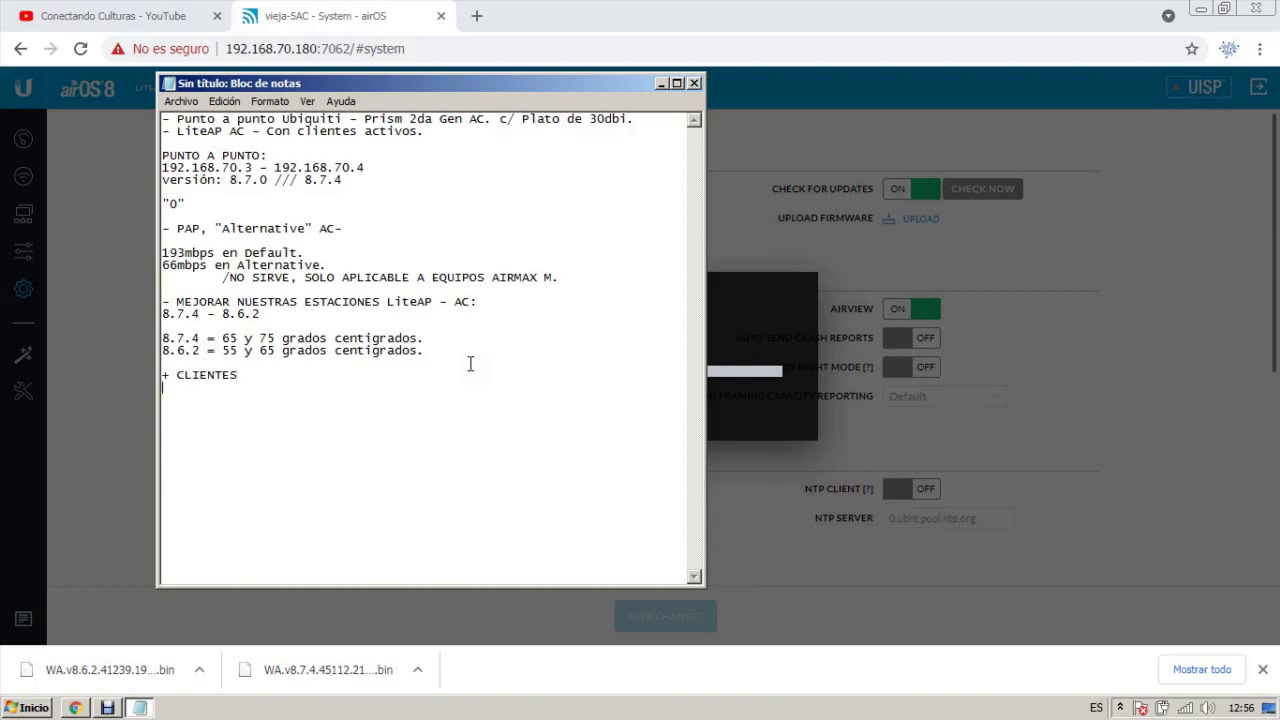
type("Alargar la vida útil.")
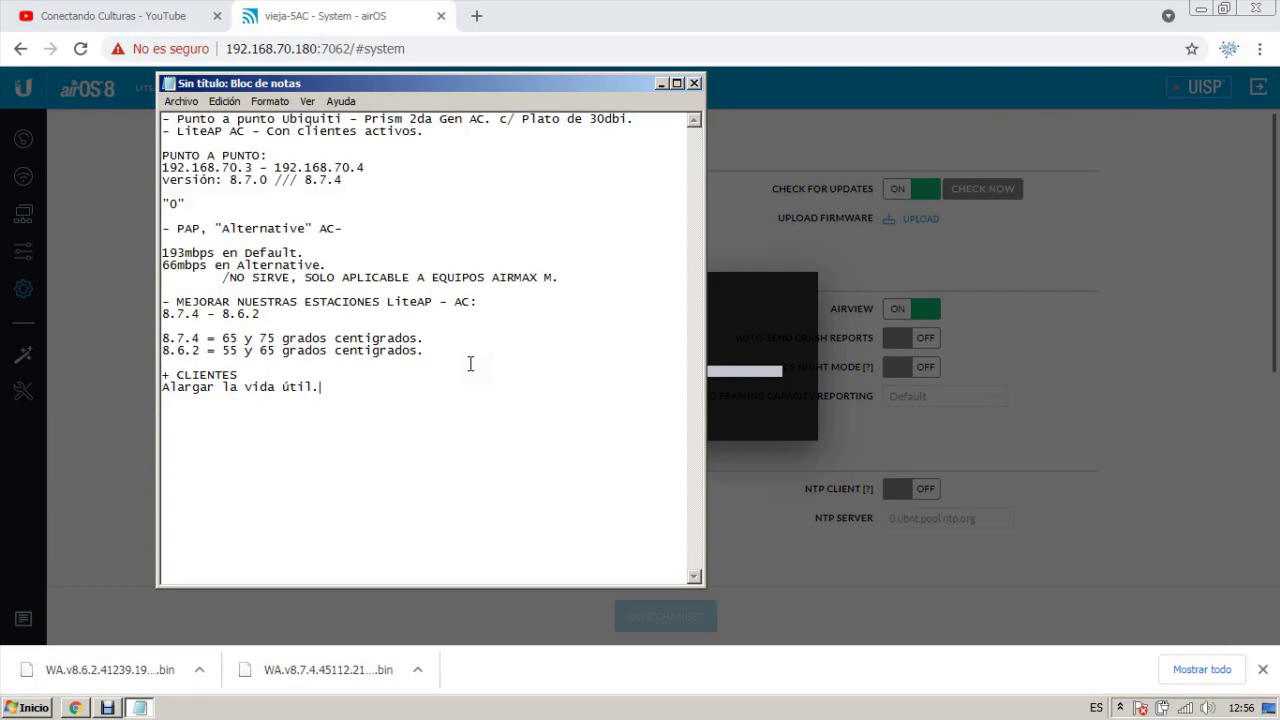
key("Return")
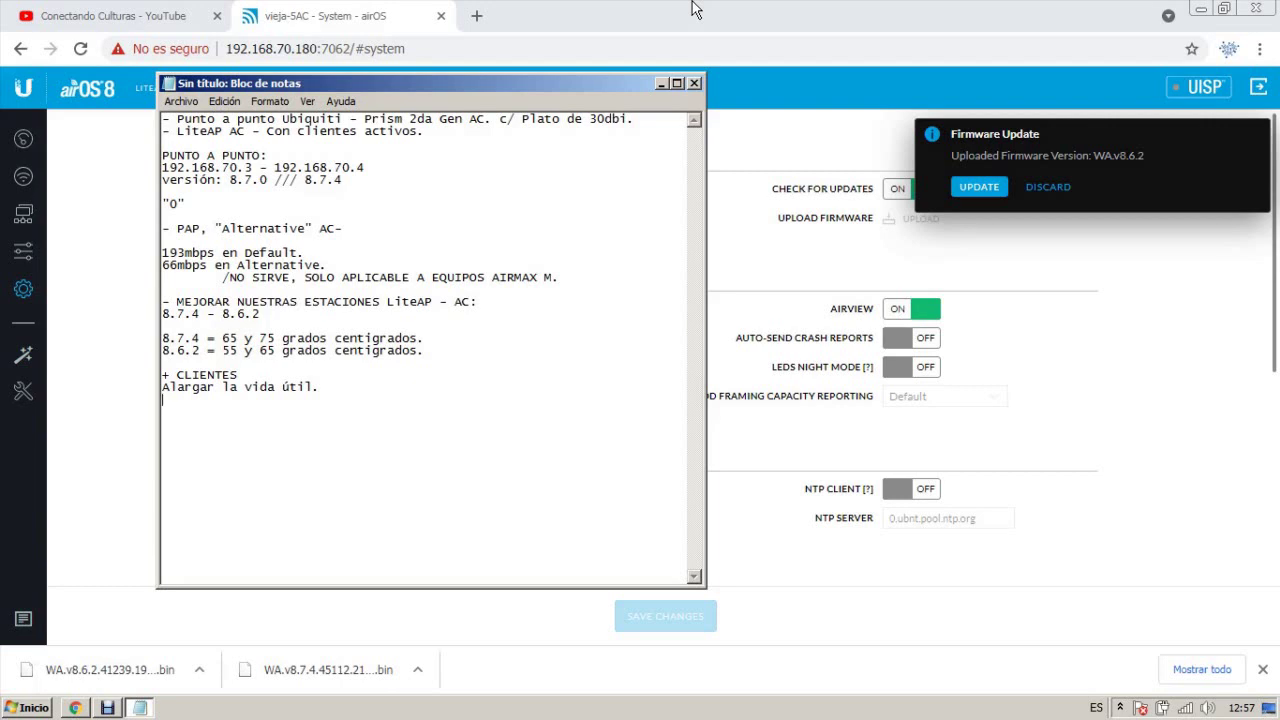
type("Mejoramos la tasa de transmisión")
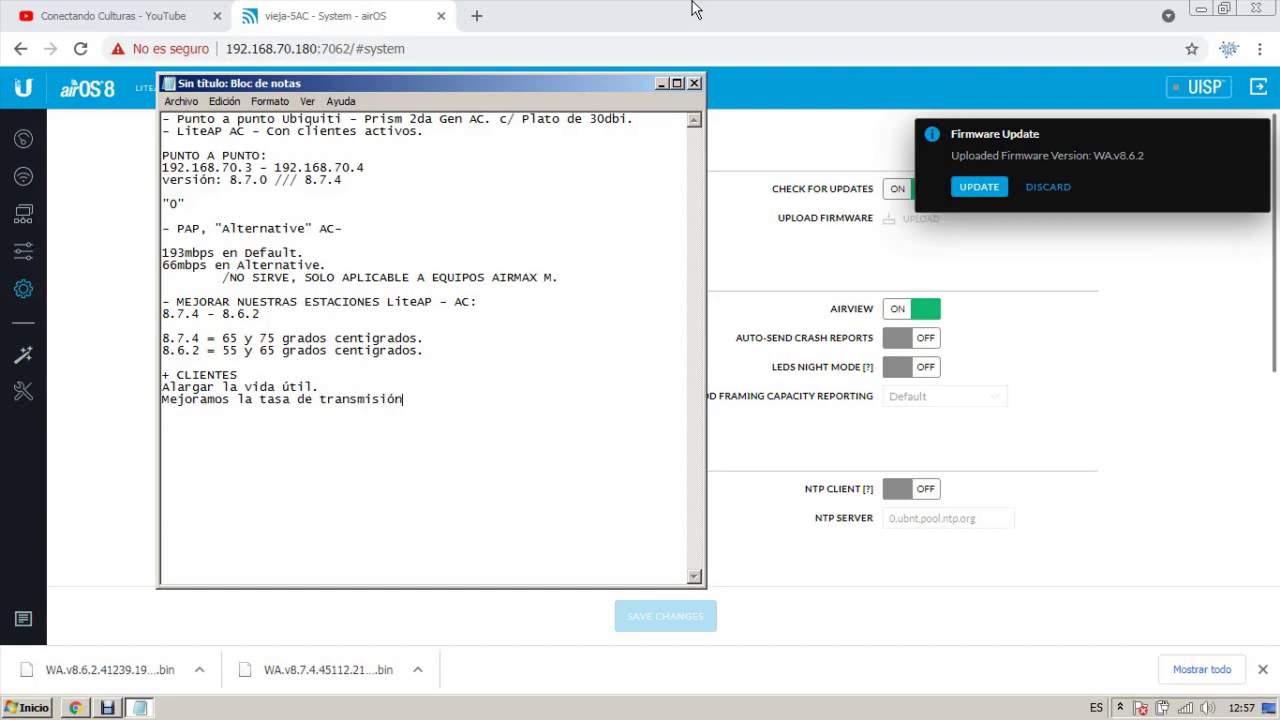
type(" y recepción")
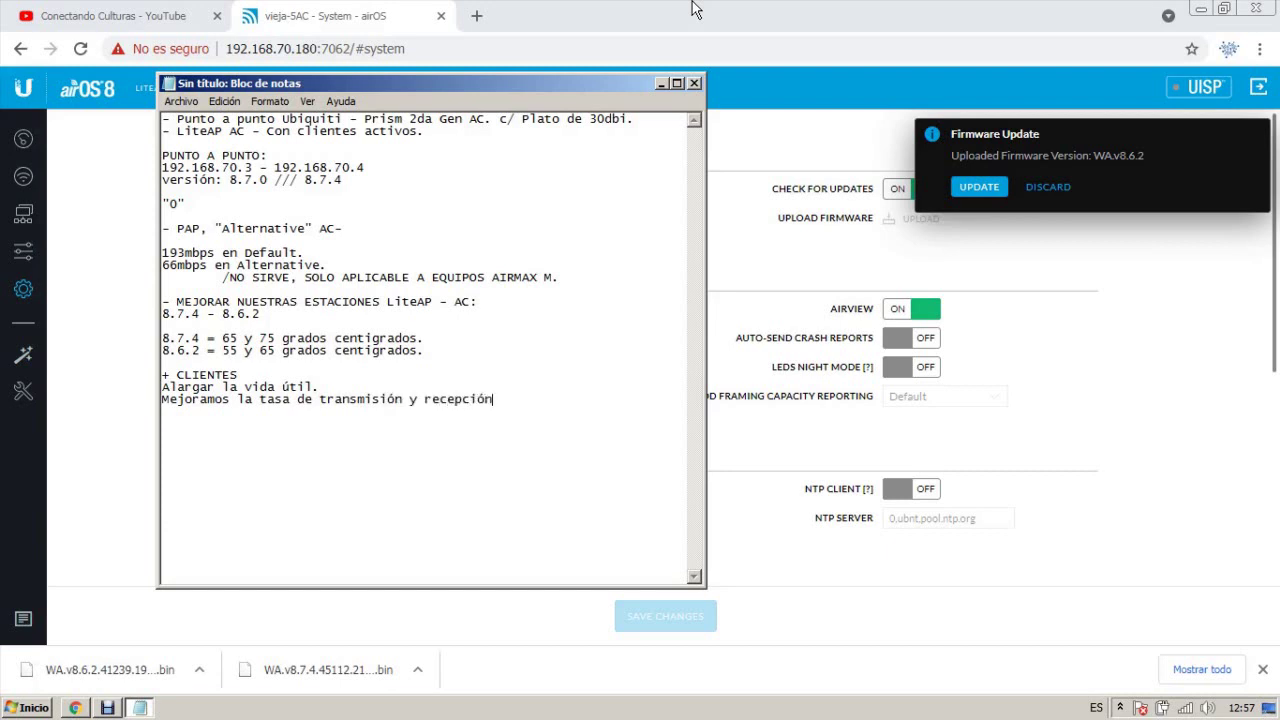